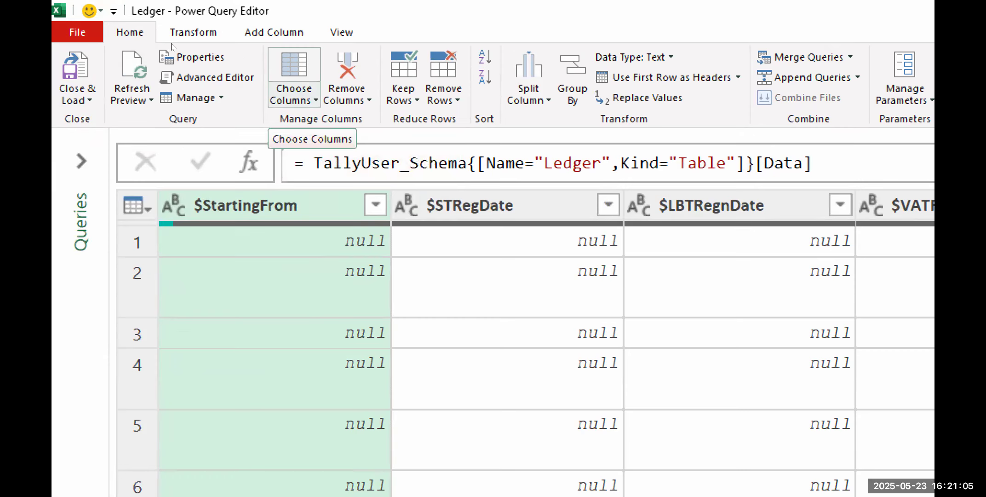
Step: Open the column chooser for the Ledger query and deselect all columns
left_click(293, 100)
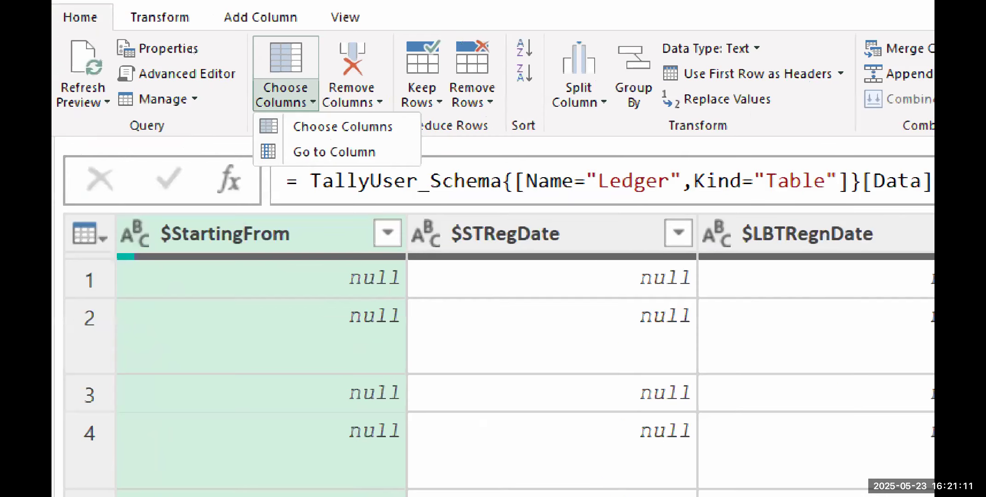
left_click(191, 60)
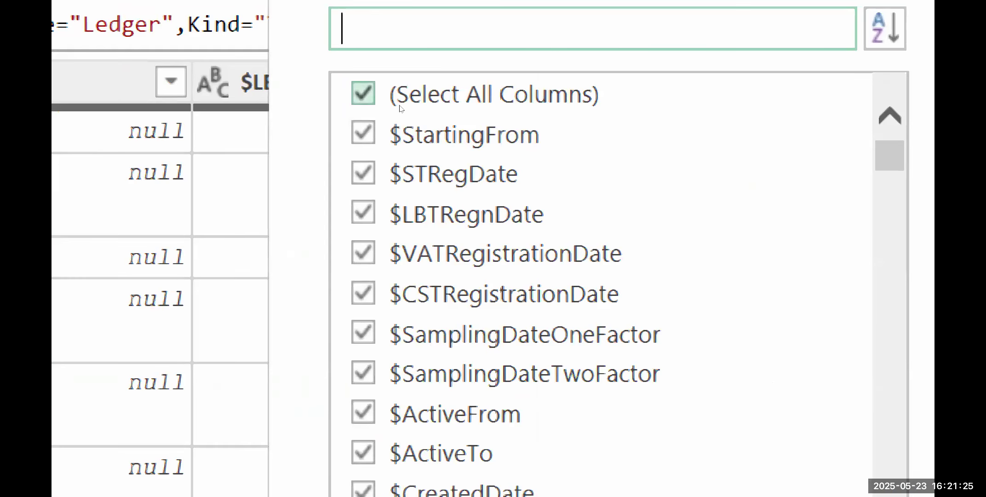
left_click(399, 108)
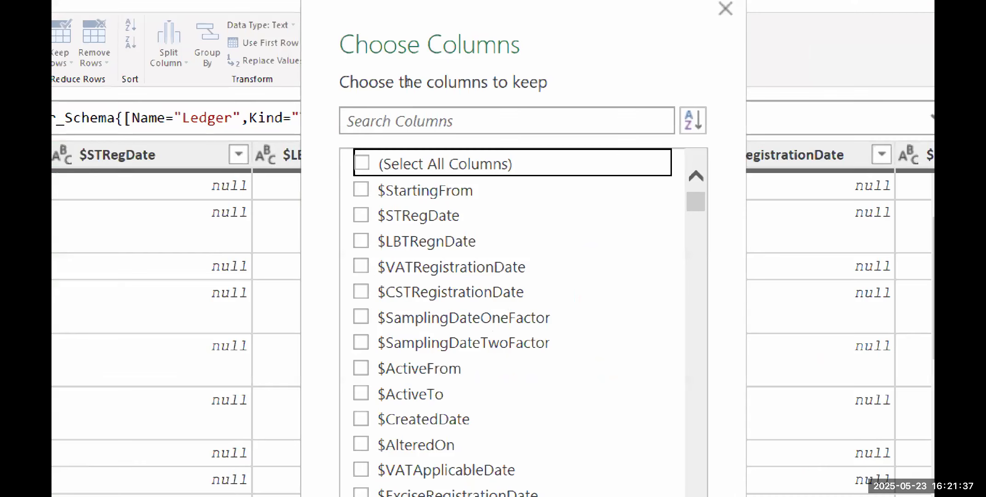
Step: Search the column list for "ledger" and "name", and mark $Name as a column to keep
left_click(416, 169)
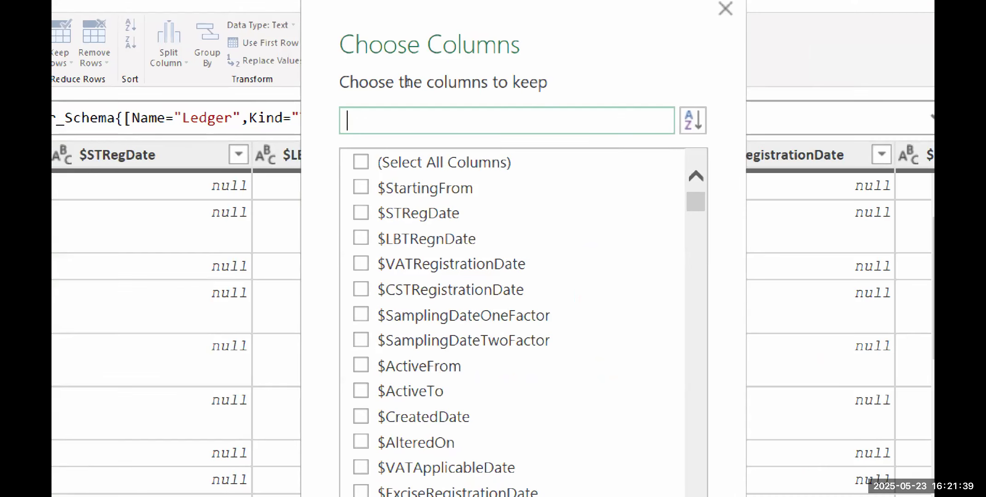
type("ledg")
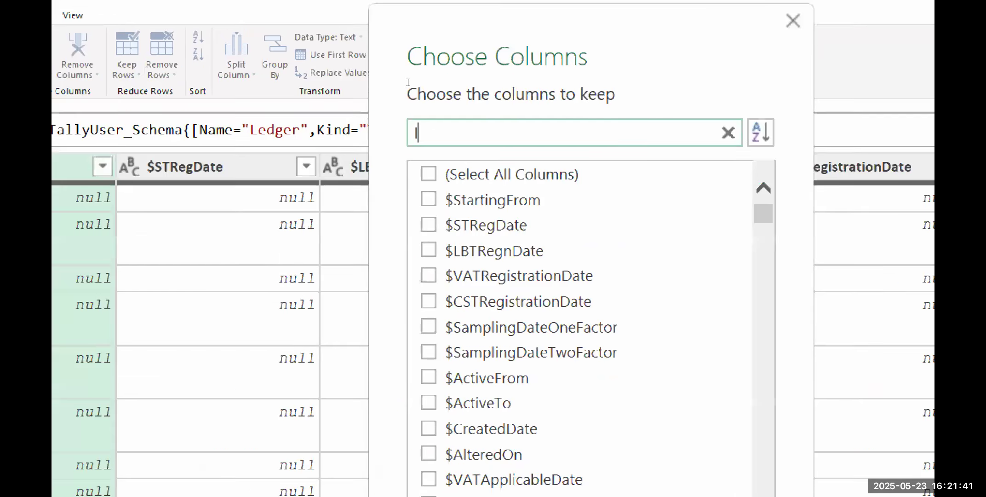
type("er")
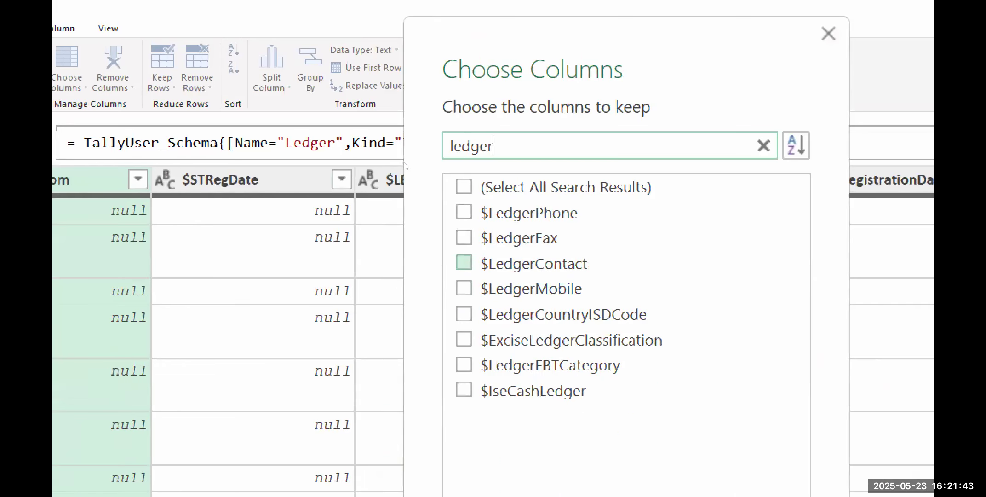
key("ctrl+a")
type("name")
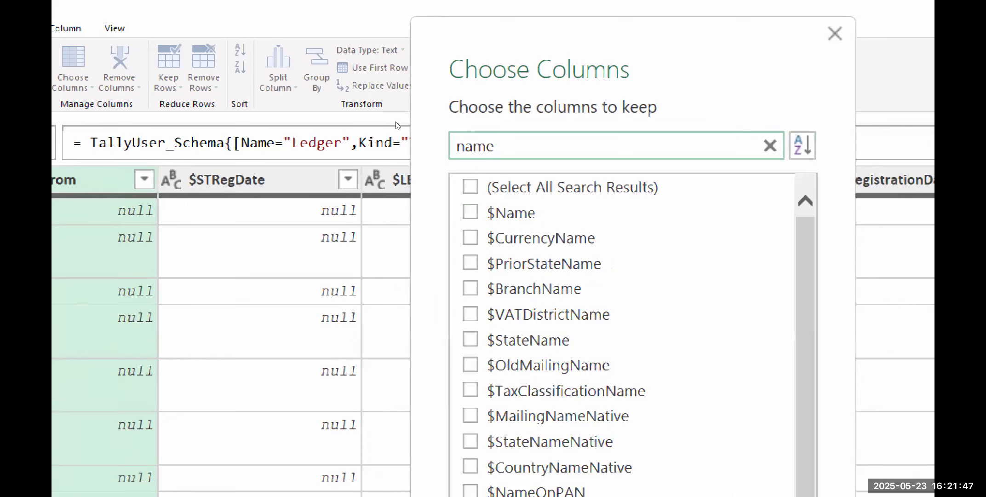
left_click(471, 212)
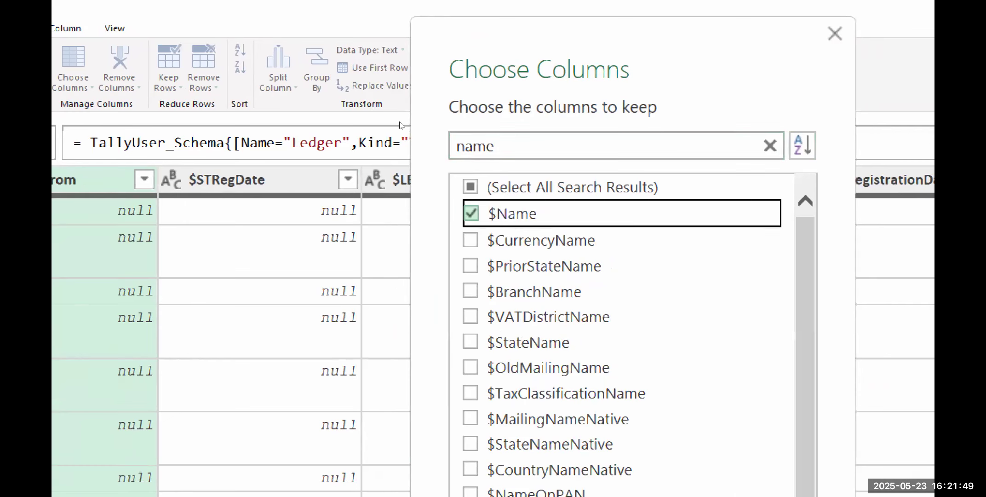
Step: Search the column list for "group" and mark $_PrimaryGroup as a column to keep
left_click(770, 146)
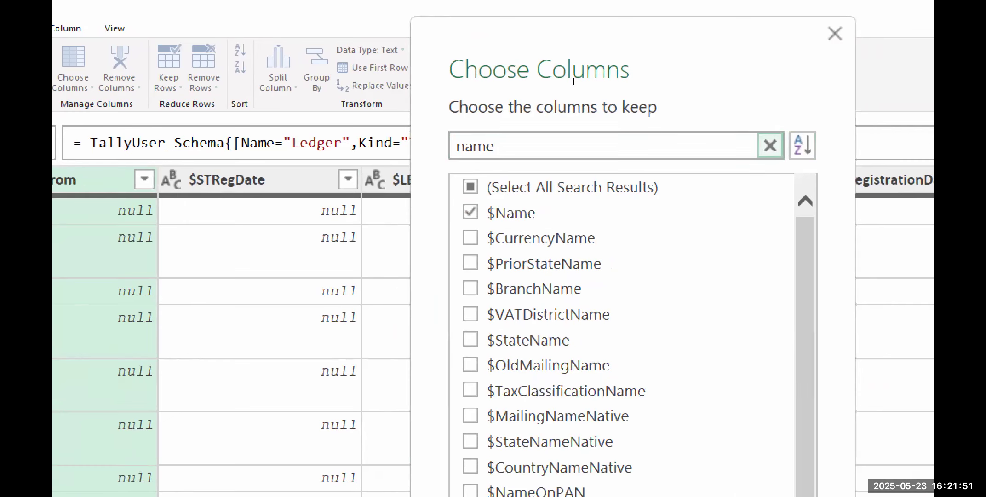
type("group")
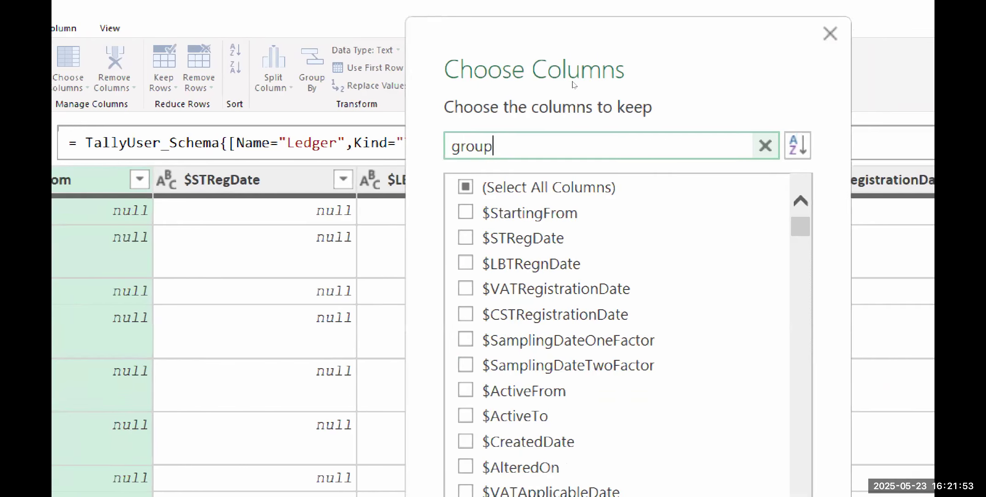
left_click(467, 263)
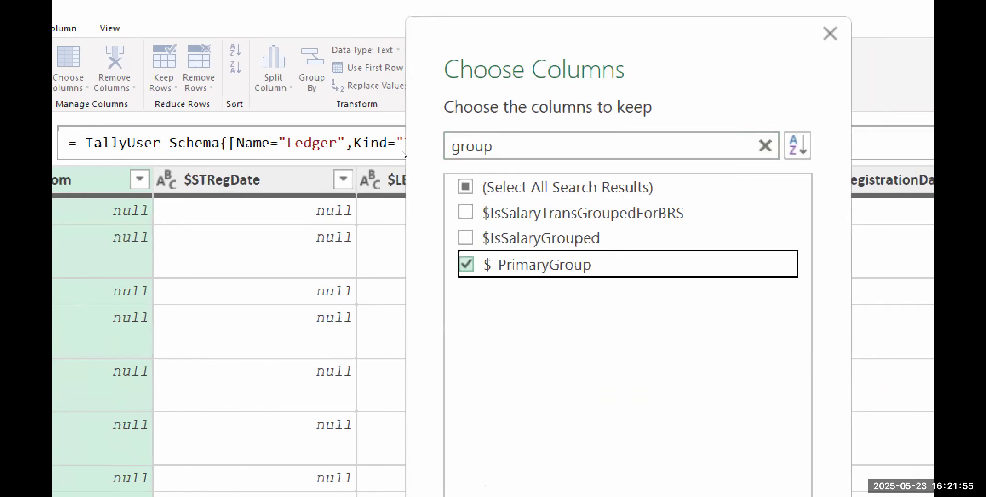
Step: Search the column list for "open" and mark $OpeningBalance as a column to keep
left_click(765, 146)
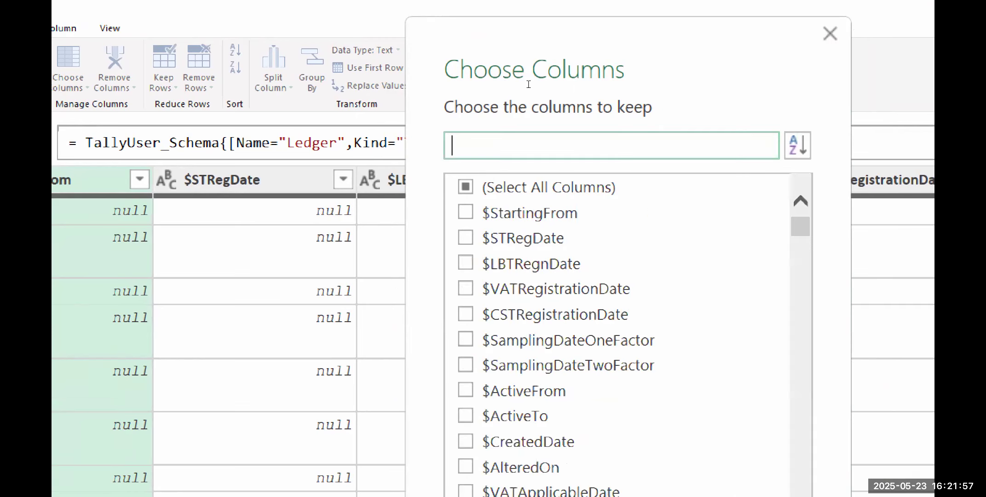
type("open")
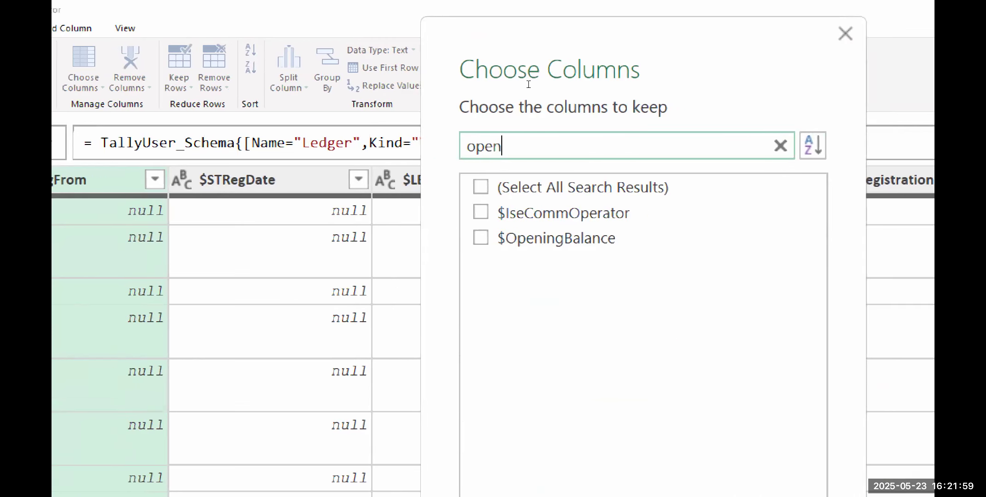
type("di")
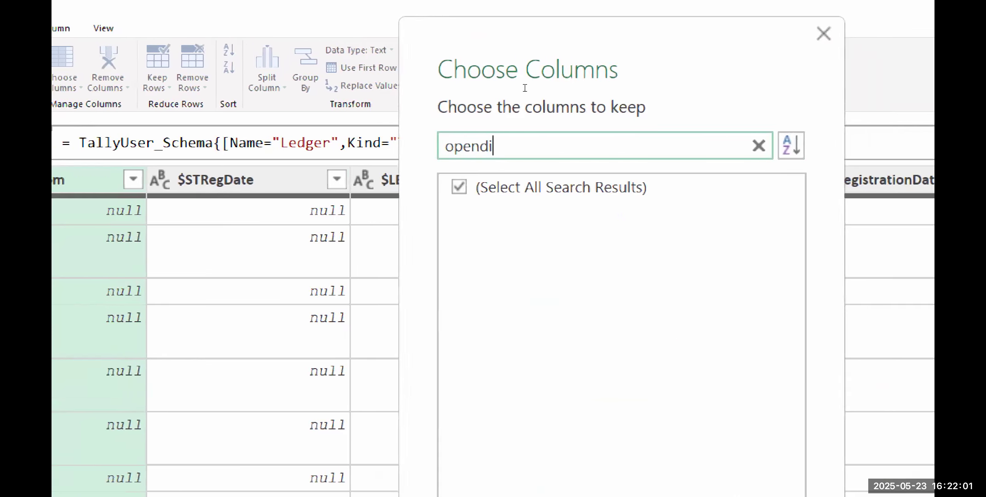
key("BackSpace")
key("BackSpace")
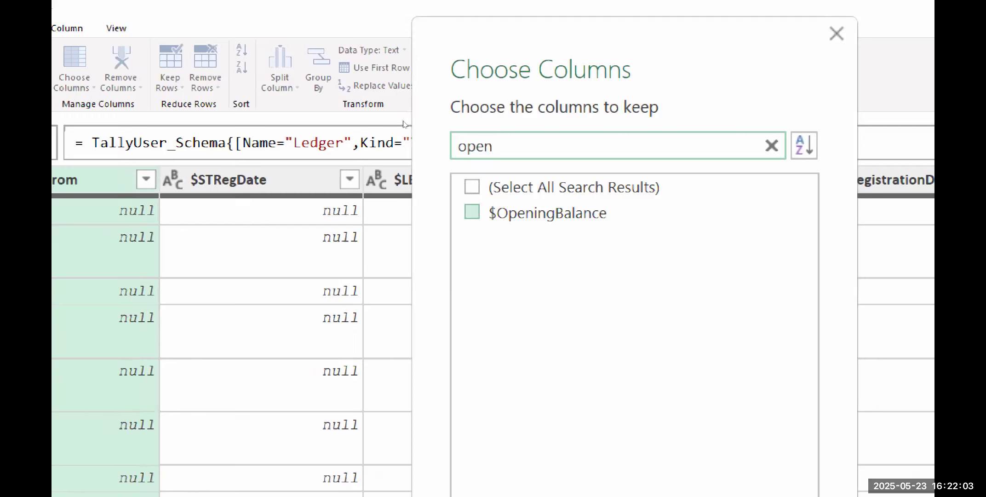
left_click(472, 212)
Step: Find and mark $_ClosingBalance with the search "closing", and apply the selection of columns to keep
left_click(515, 146)
left_click(772, 146)
type("closing")
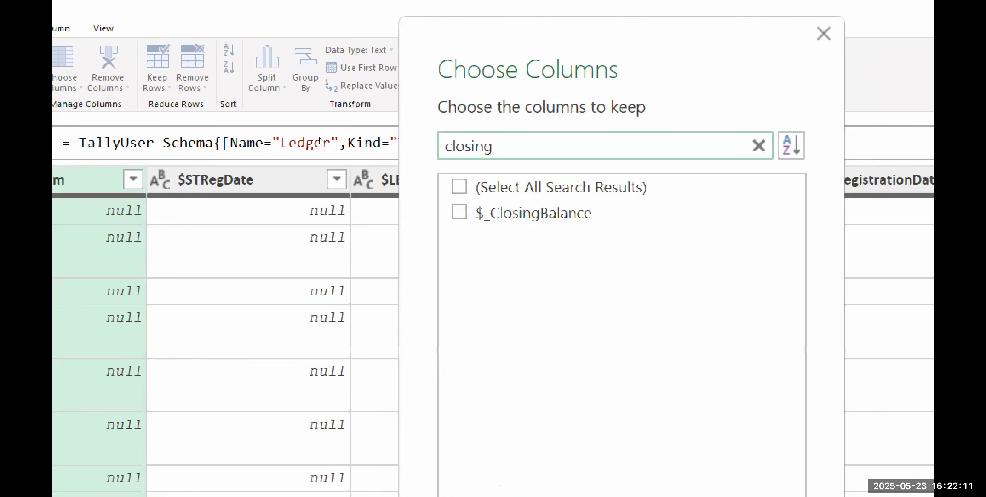
left_click(459, 212)
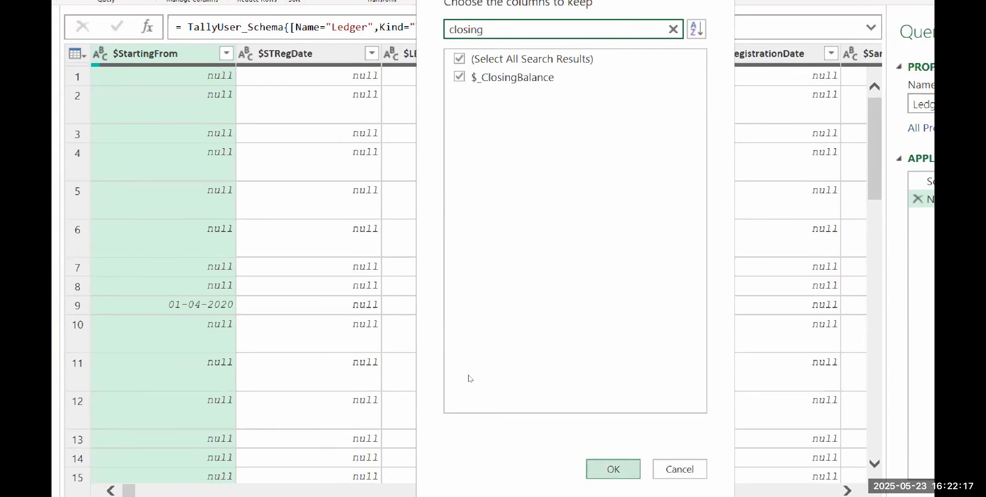
key("Return")
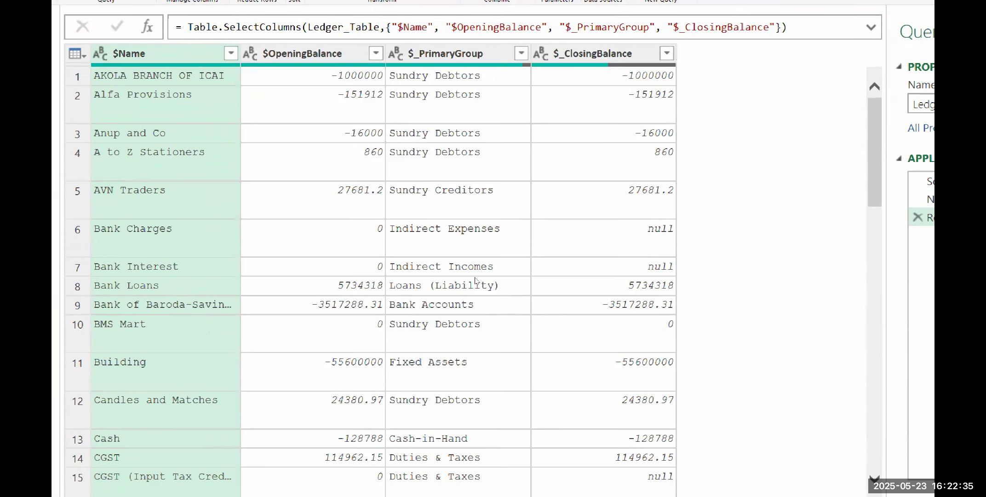
Step: Move the $_PrimaryGroup column directly after $Name, and rename the $Name column to Name
left_click_drag(422, 54, 251, 125)
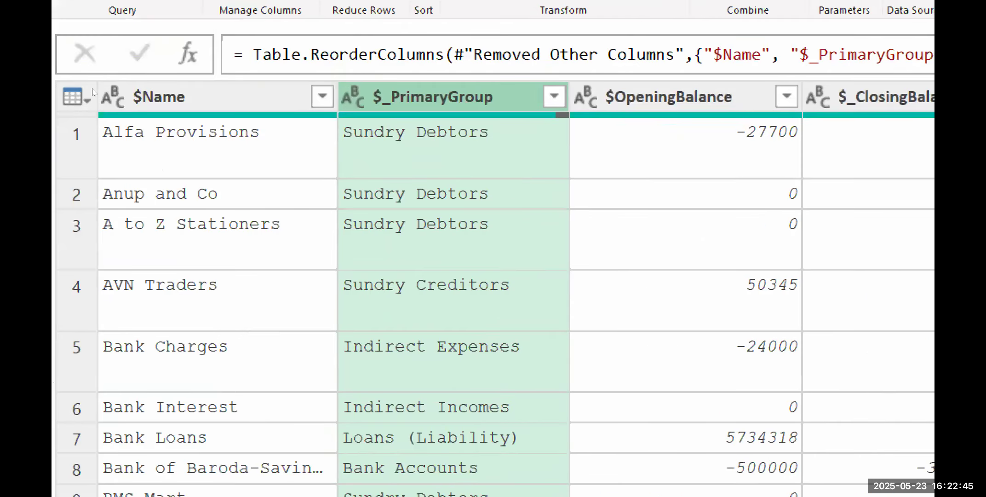
key("Left")
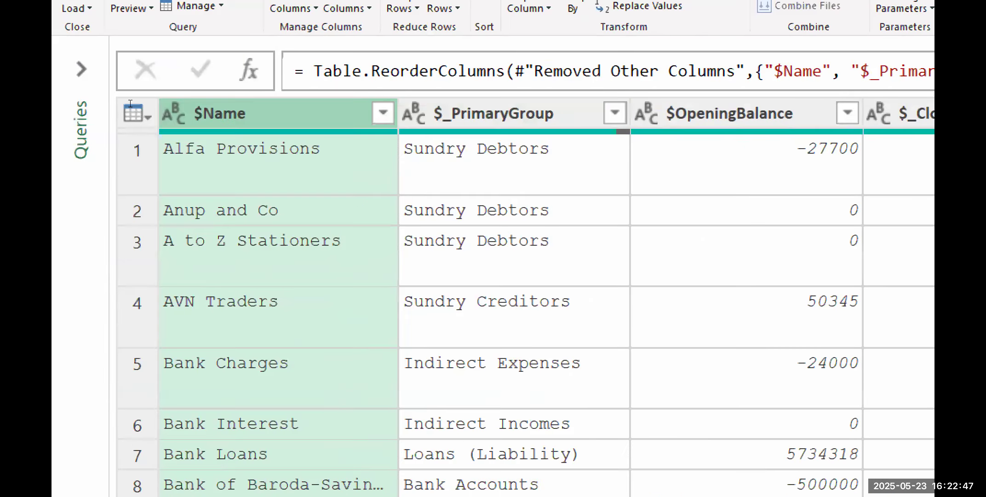
key("F2")
key("Home")
key("Right")
key("BackSpace")
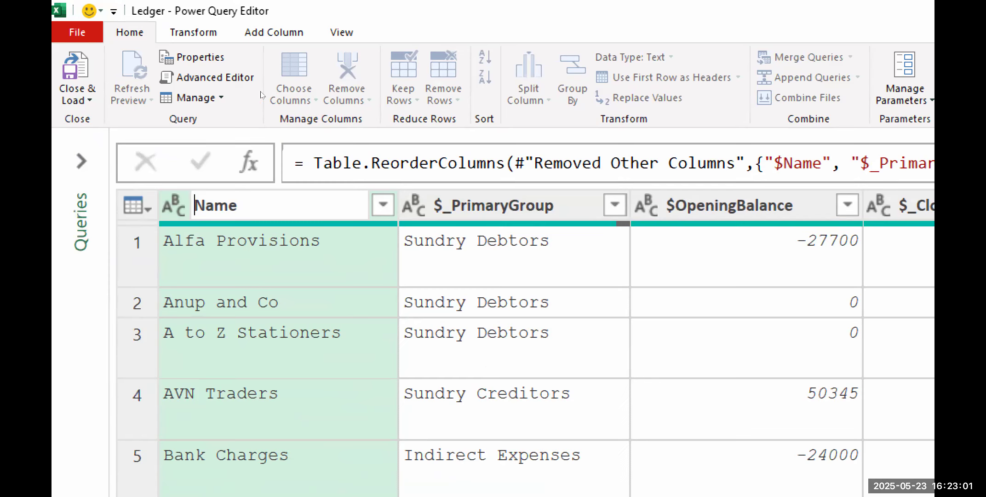
key("Tab")
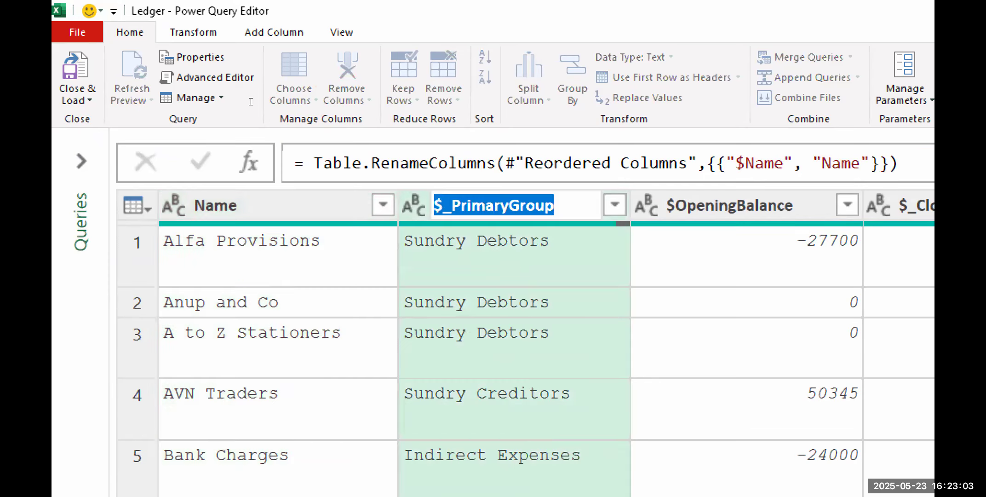
Step: Rename the $_PrimaryGroup column to Primary Group
key("Home")
key("Right")
key("Right")
key("BackSpace")
key("BackSpace")
key("Right")
key("Right")
key("Right")
key("Right")
key("Right")
key("Right")
key("Right")
key("Tab")
Step: Rename the $OpeningBalance column to Opening Balance
key("shift+Right")
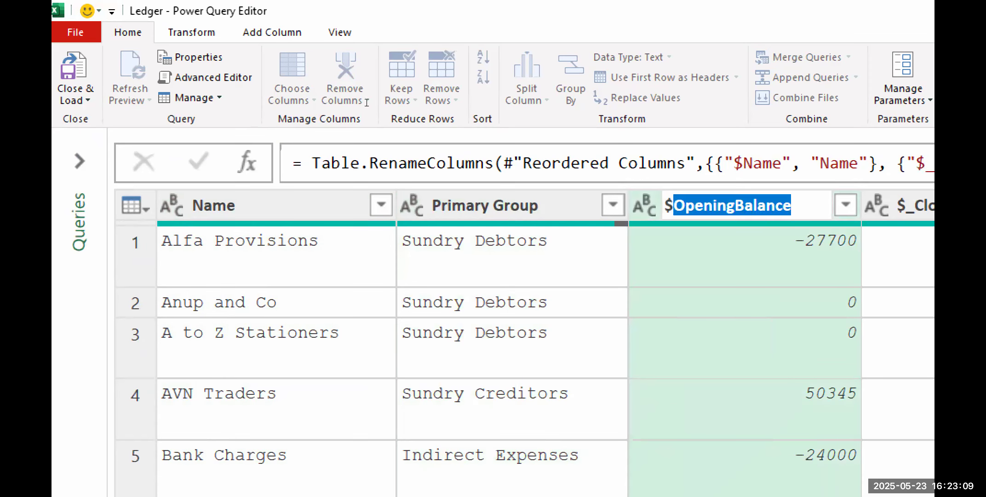
key("Left")
key("BackSpace")
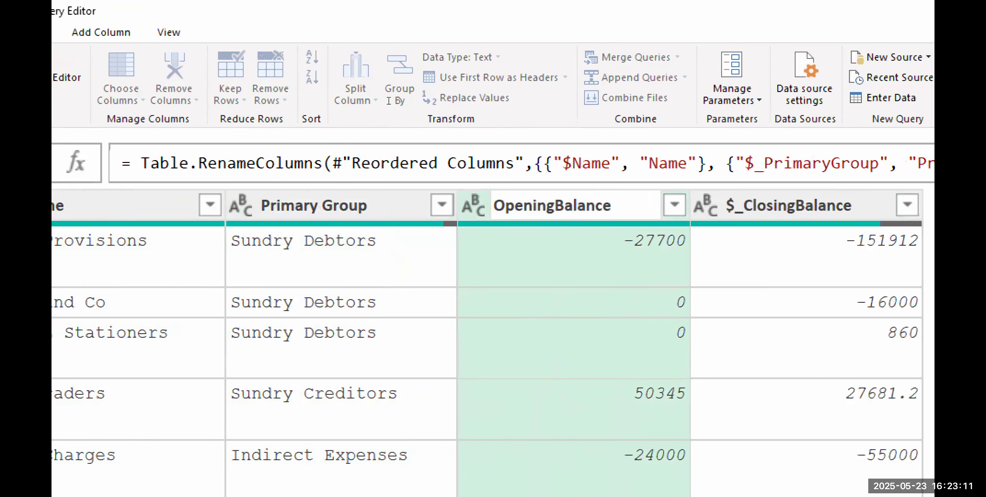
key("Right")
key("Right")
key("Right")
key("Right")
key("Right")
key("Right")
key("Right")
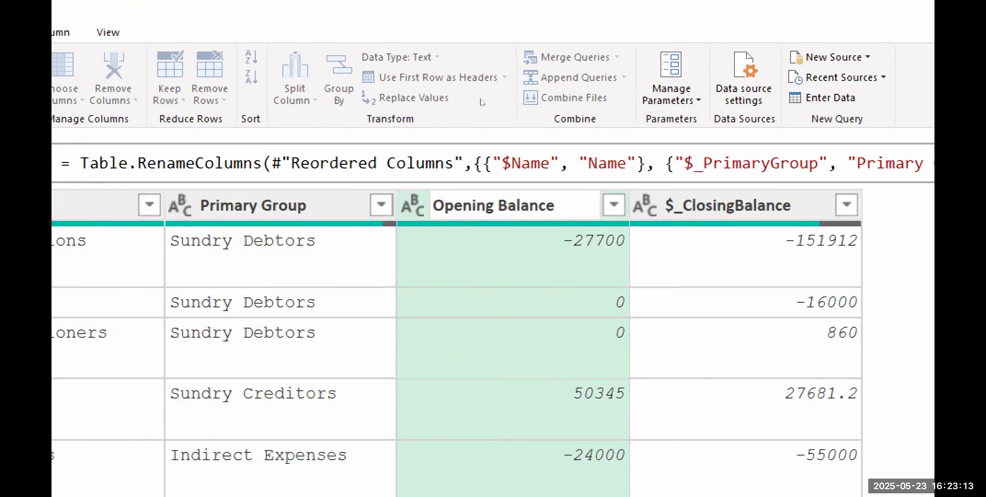
key("Return")
Step: Rename the $_ClosingBalance column to Closing Balance
double_click(678, 205)
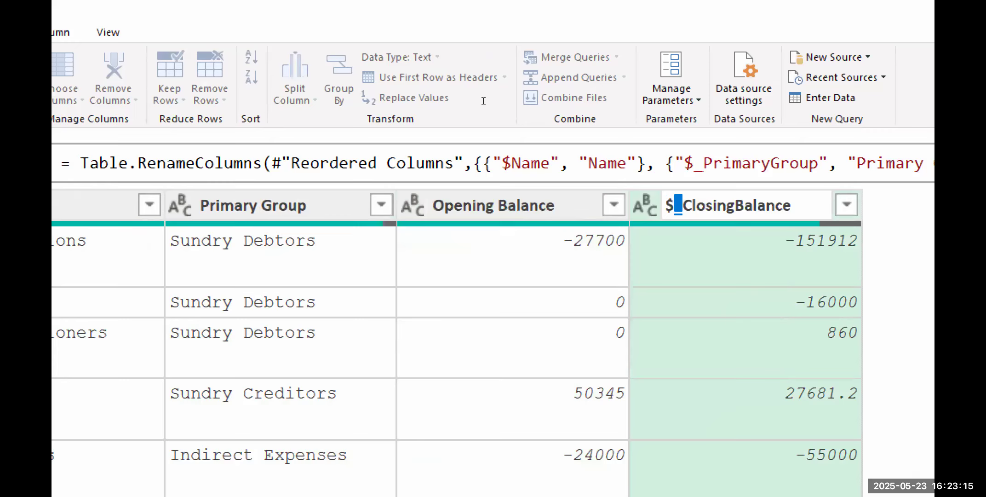
key("BackSpace")
key("BackSpace")
key("Right")
key("Right")
key("Right")
key("Right")
key("Right")
key("Right")
key("Right")
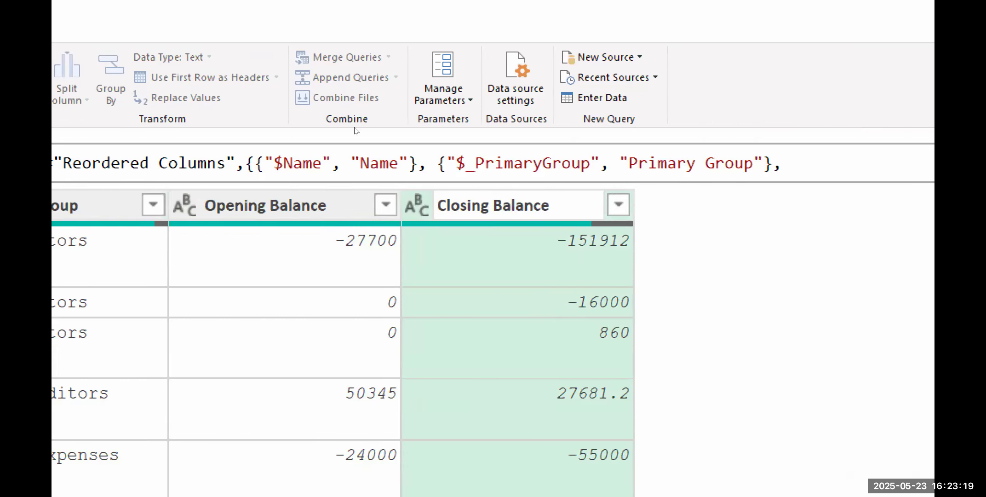
key("Return")
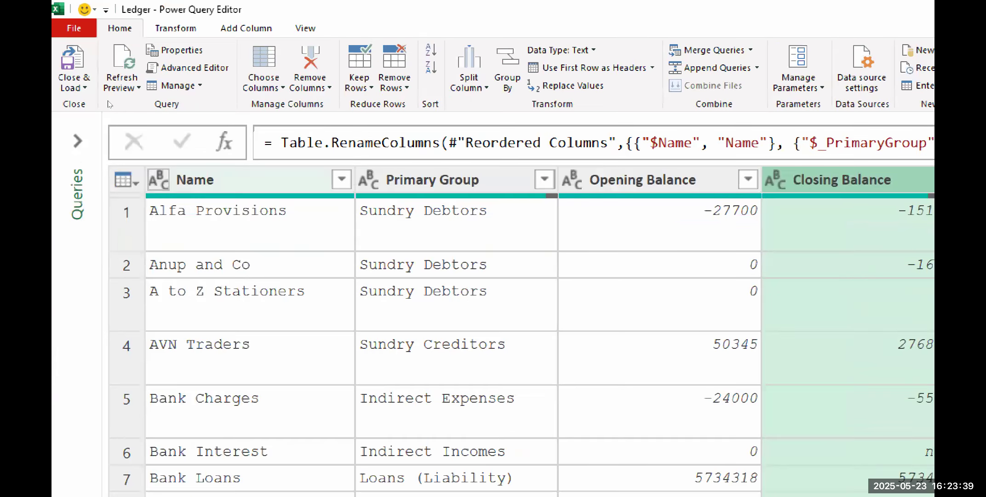
Step: Set the data type of the Opening Balance and Closing Balance columns to Whole Number
left_click(159, 180)
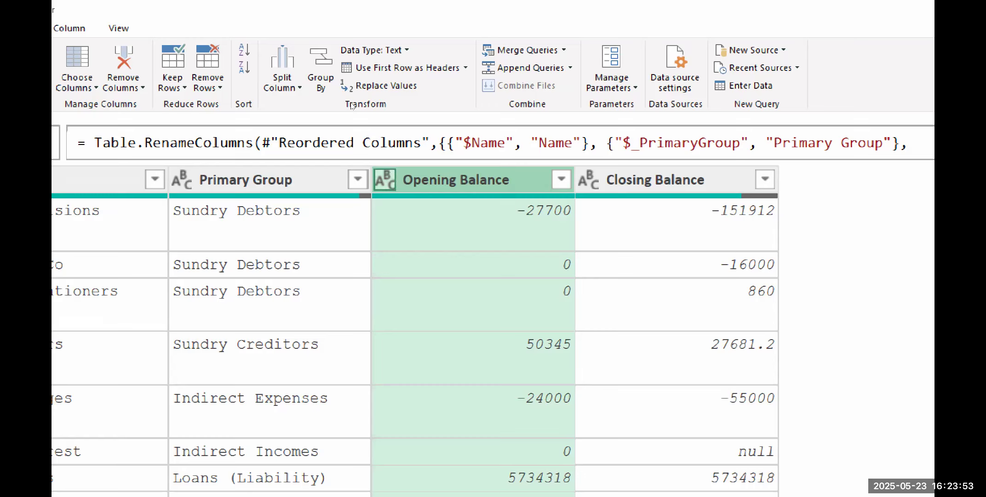
left_click(385, 179)
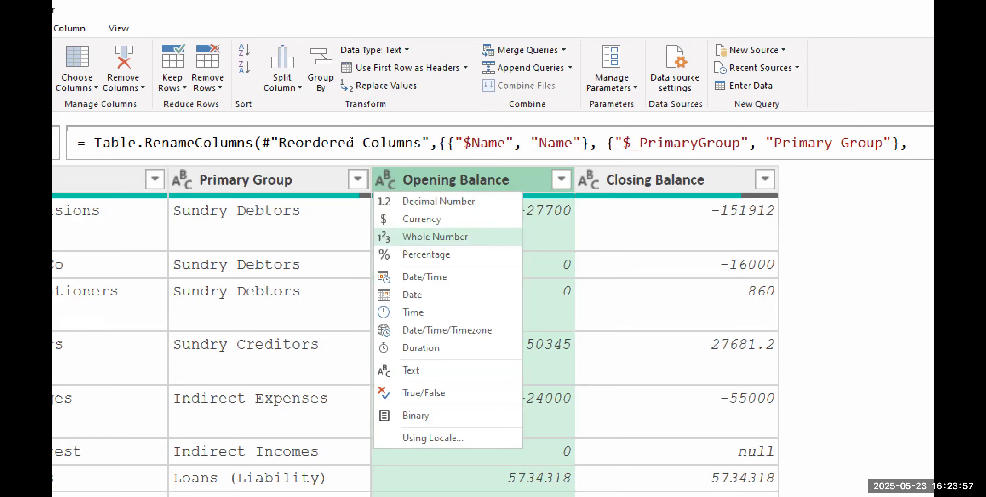
left_click(414, 236)
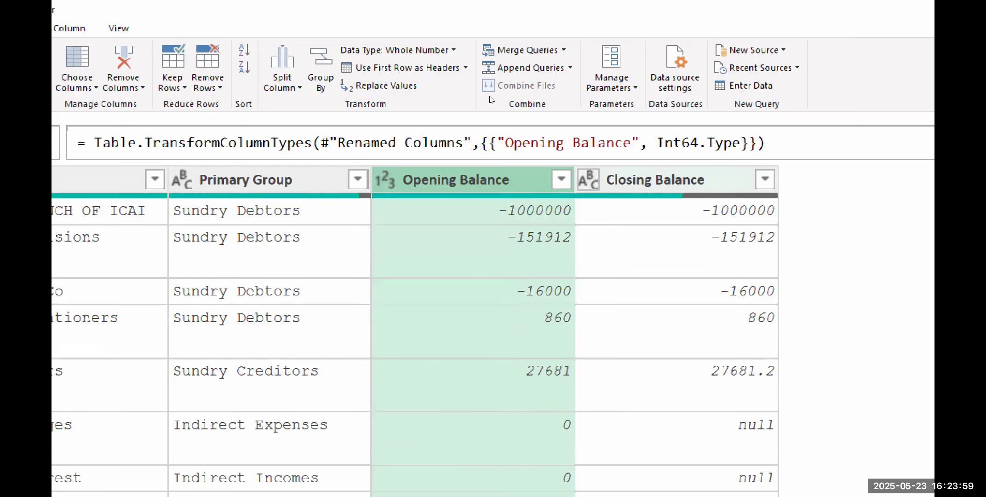
left_click(589, 179)
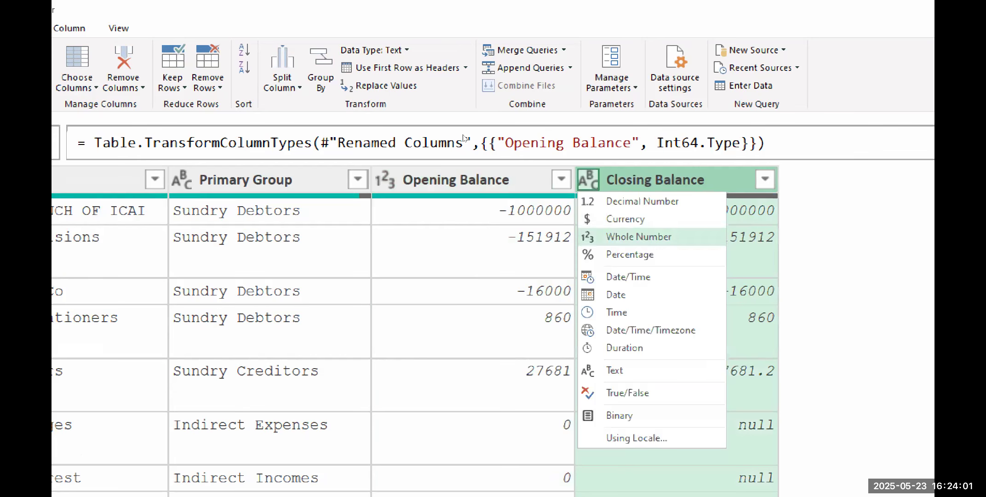
left_click(644, 236)
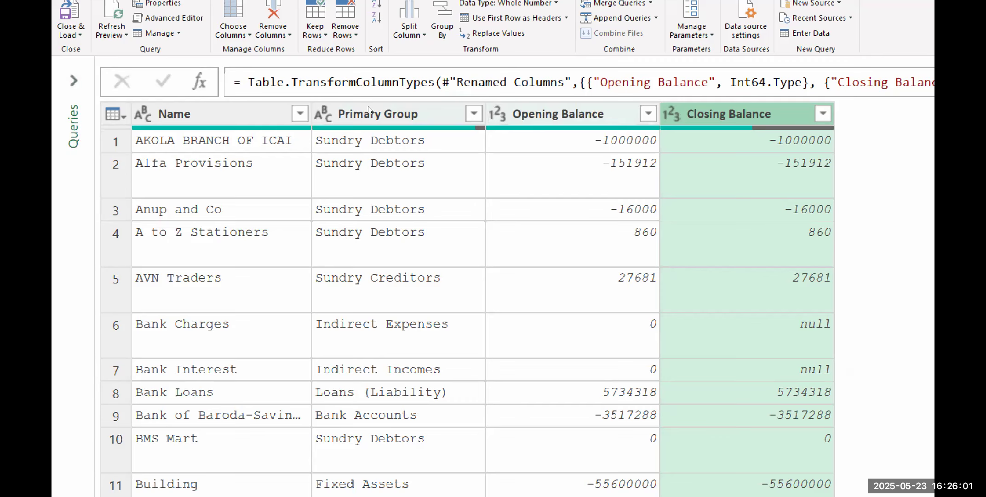
Step: Start a new conditional column and name it Op Bal - Dr
key("Left")
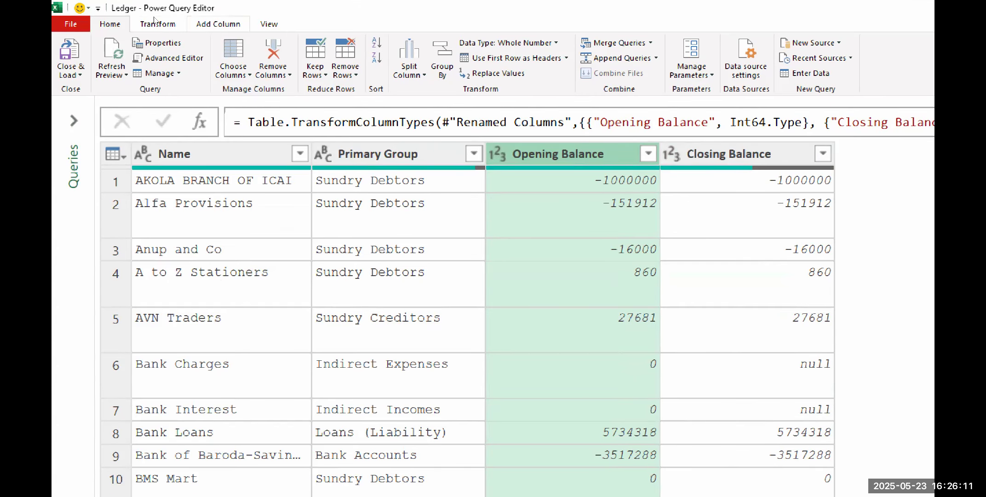
left_click(218, 24)
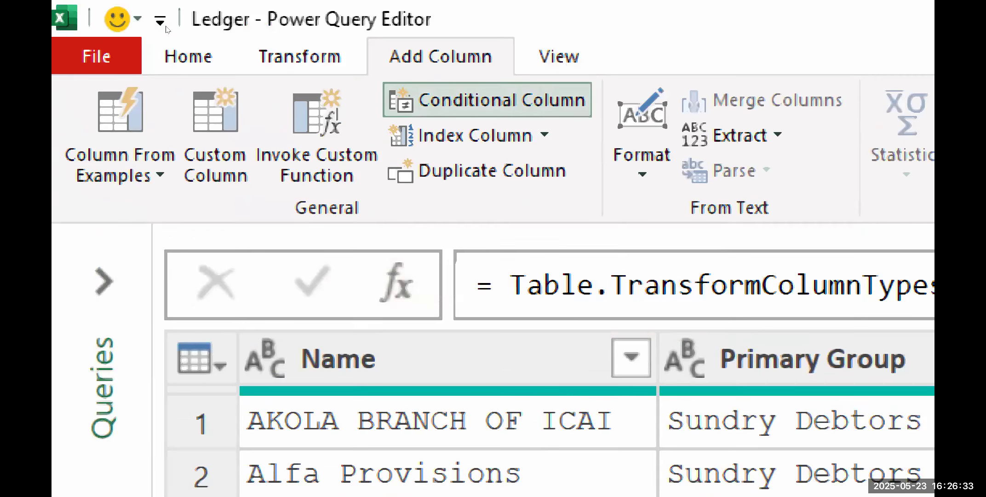
left_click(482, 98)
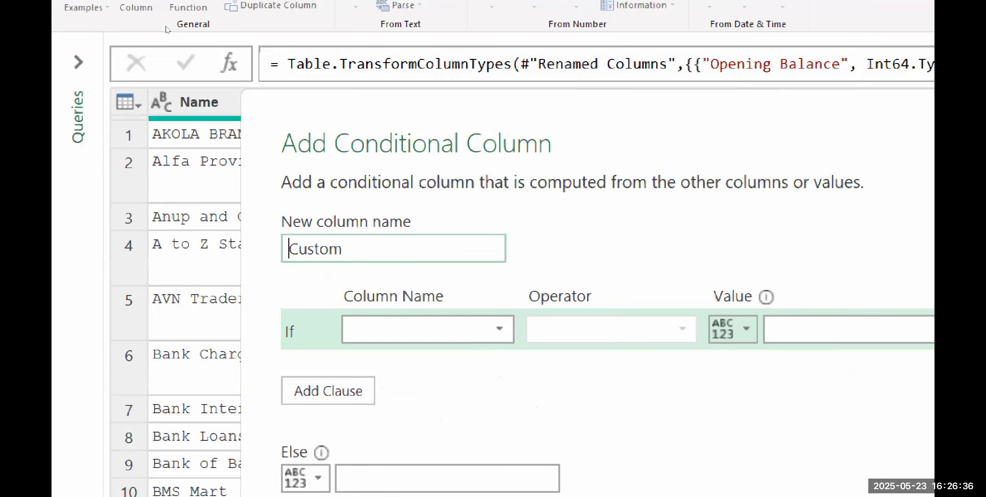
left_click(351, 249)
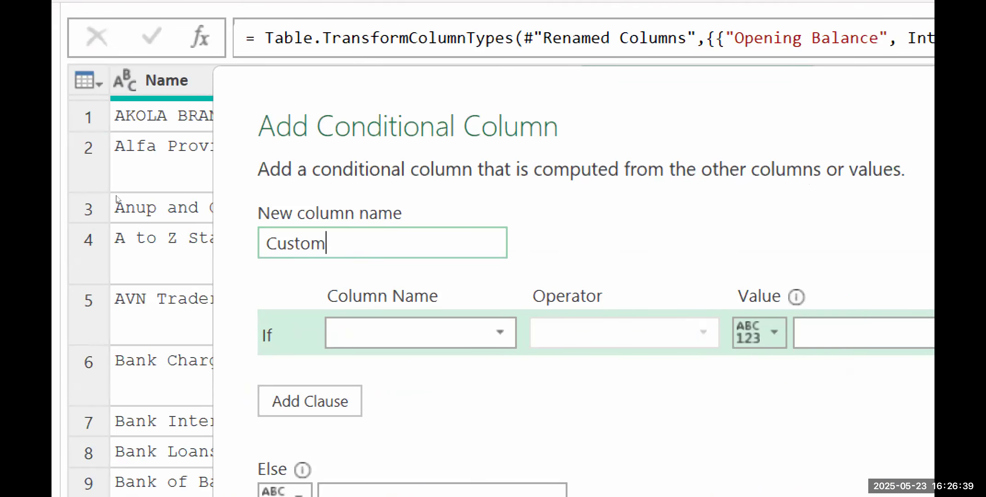
key("BackSpace")
key("BackSpace")
key("BackSpace")
key("BackSpace")
key("BackSpace")
key("BackSpace")
type("OP")
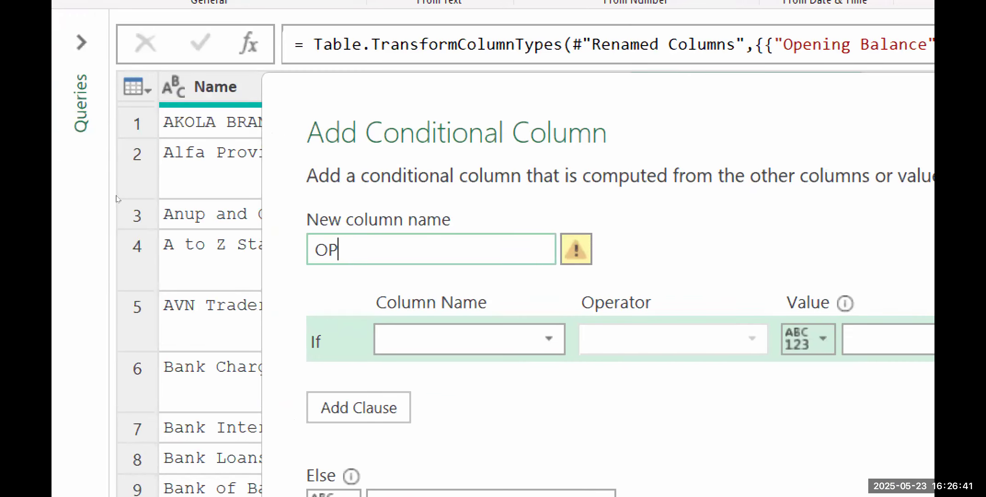
key("BackSpace")
type("p Bl")
key("BackSpace")
type("al - De")
key("BackSpace")
type("rb")
key("BackSpace")
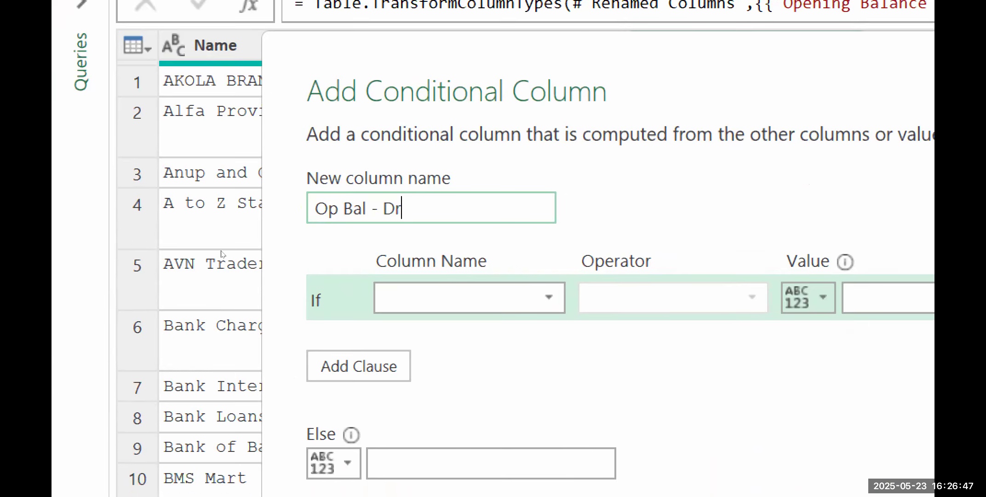
Step: Set the condition of the new column to Opening Balance is less than 0
left_click(470, 298)
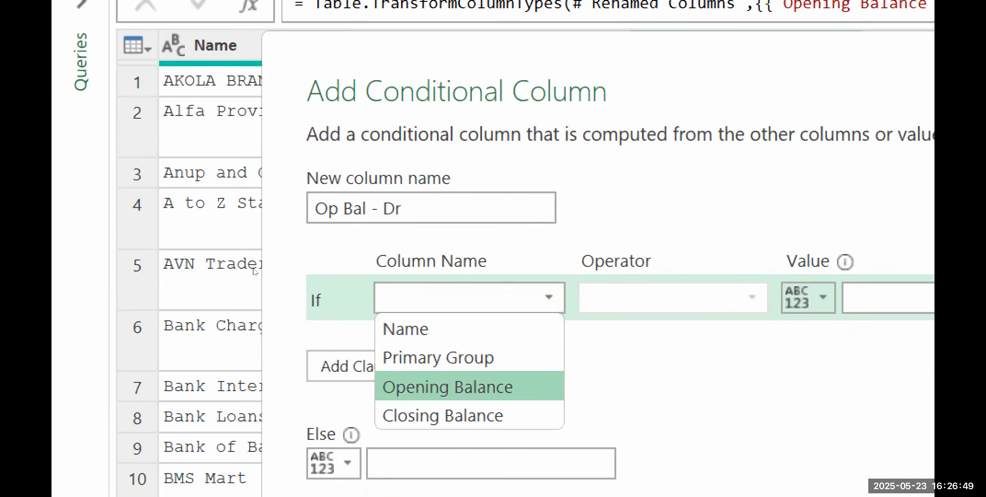
left_click(447, 387)
left_click(717, 297)
key("Down")
key("Down")
key("Down")
key("Down")
key("Return")
key("Tab")
type("0")
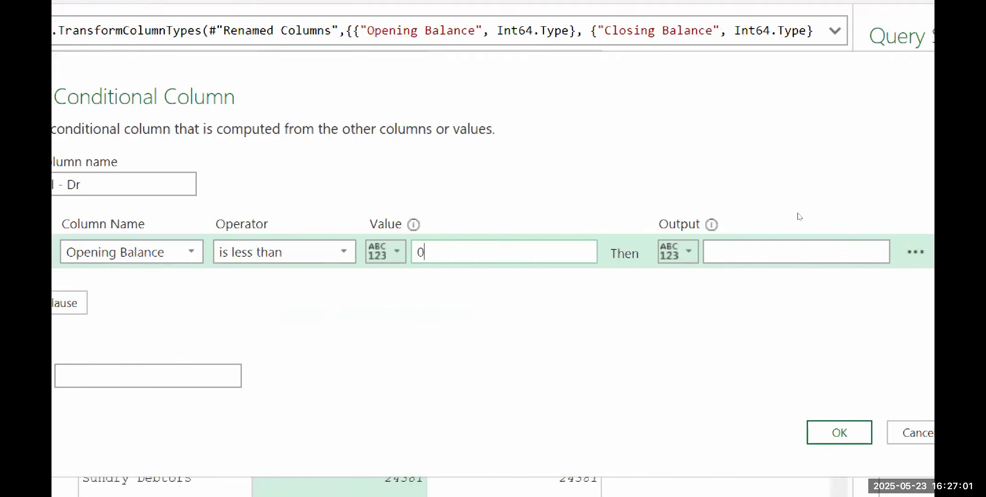
Step: Make the condition return the Opening Balance column's value when met, and 0 otherwise
left_click(666, 230)
left_click(633, 251)
key("Down")
key("Down")
key("Return")
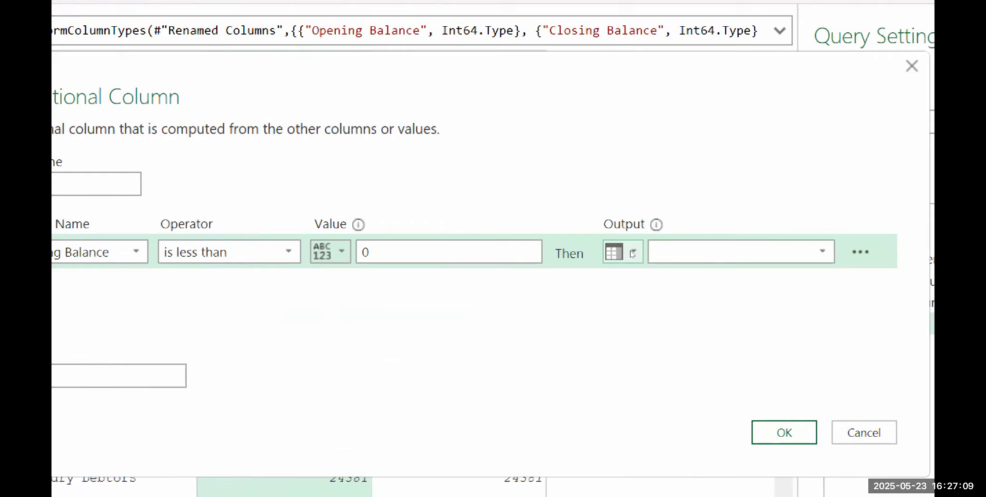
left_click(660, 256)
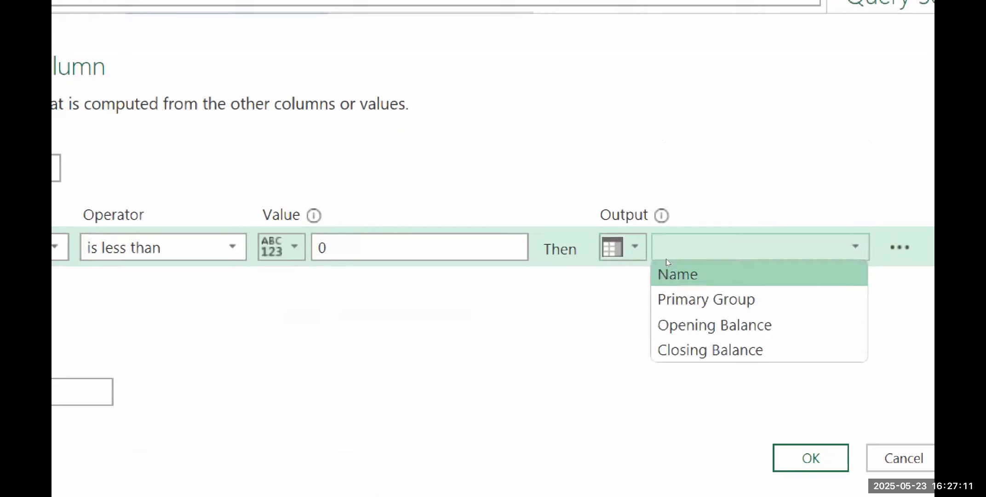
key("Down")
key("Down")
key("Return")
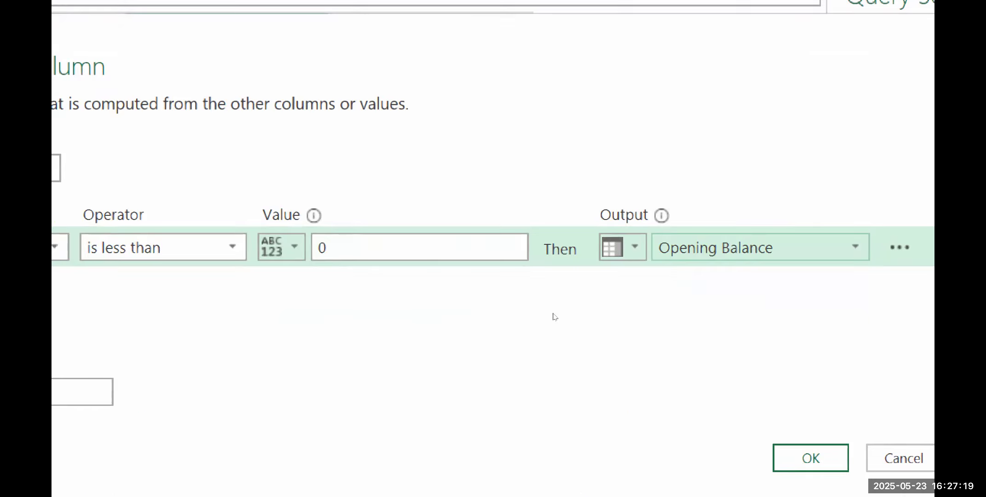
left_click(230, 314)
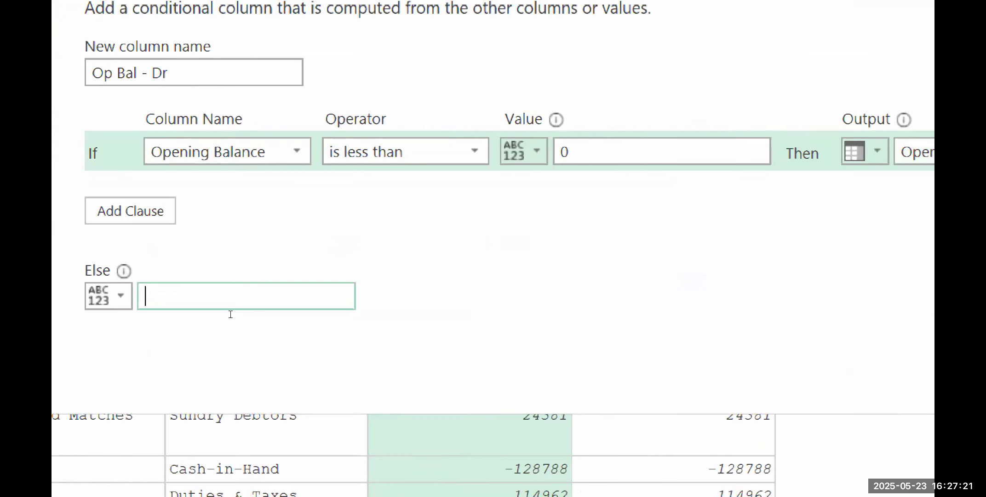
type("0")
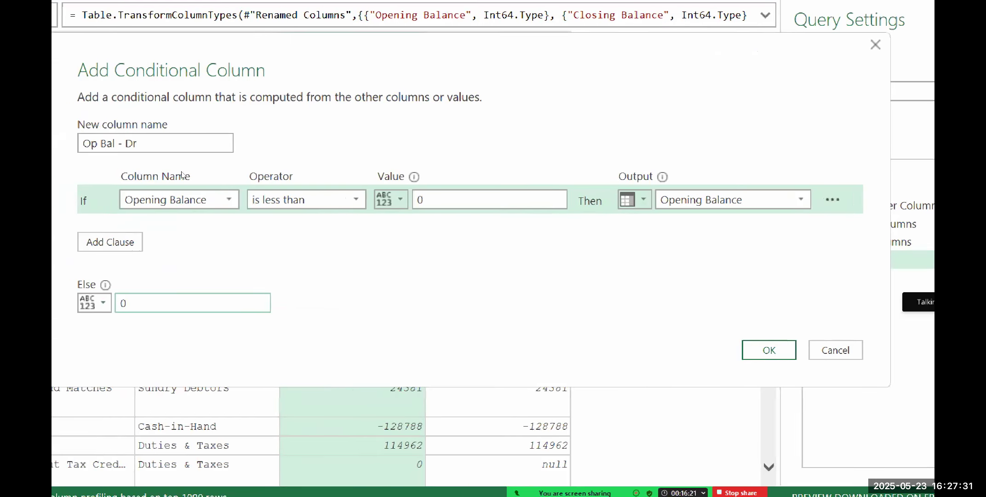
Step: Capture a screenshot of the conditional column settings and create the column
key("super+shift+s")
left_click_drag(68, 29, 905, 373)
left_click_drag(828, 370, 828, 369)
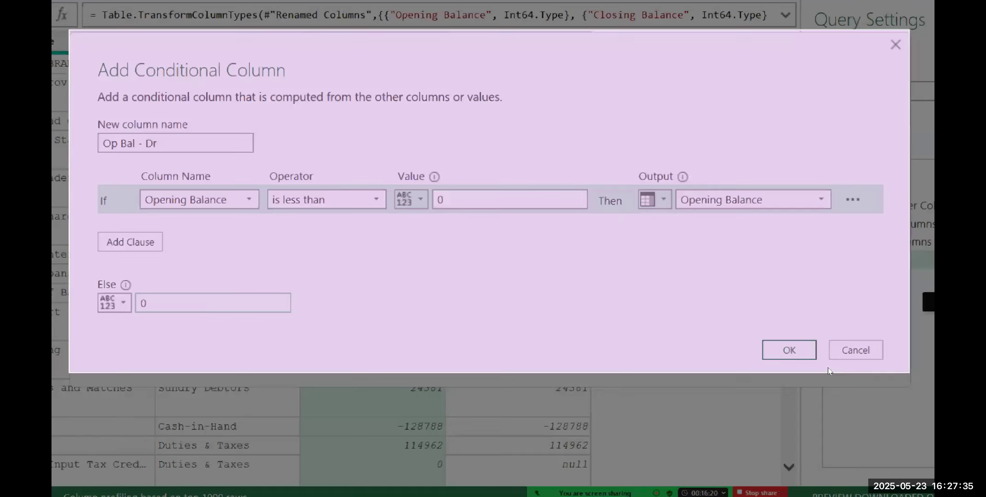
left_click(789, 350)
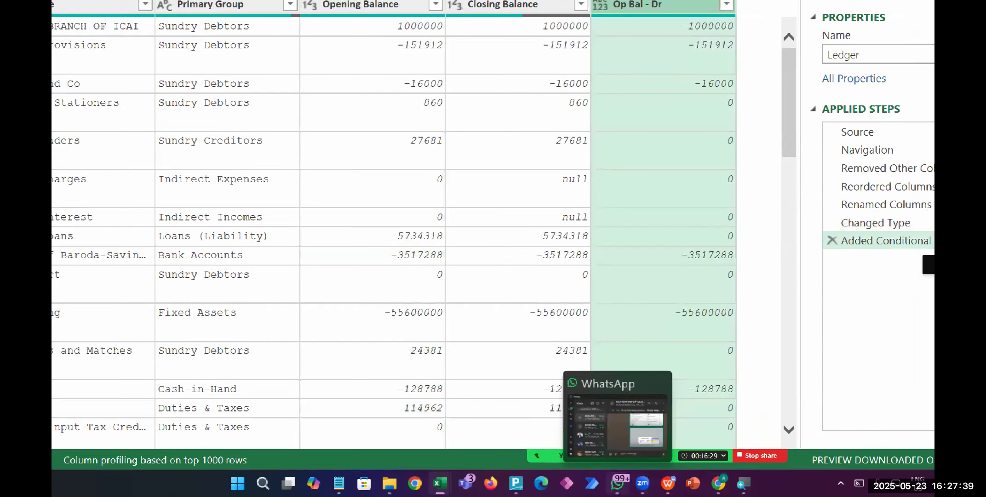
left_click(617, 483)
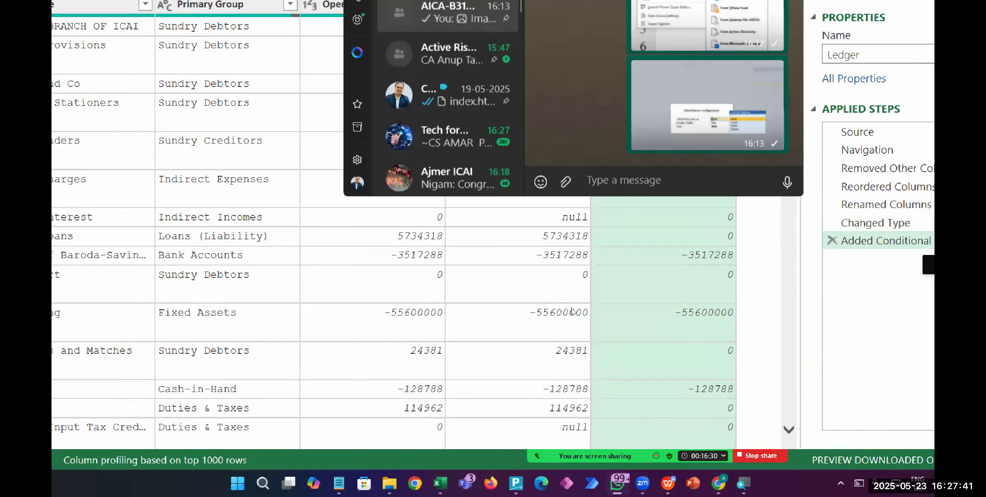
key("ctrl+v")
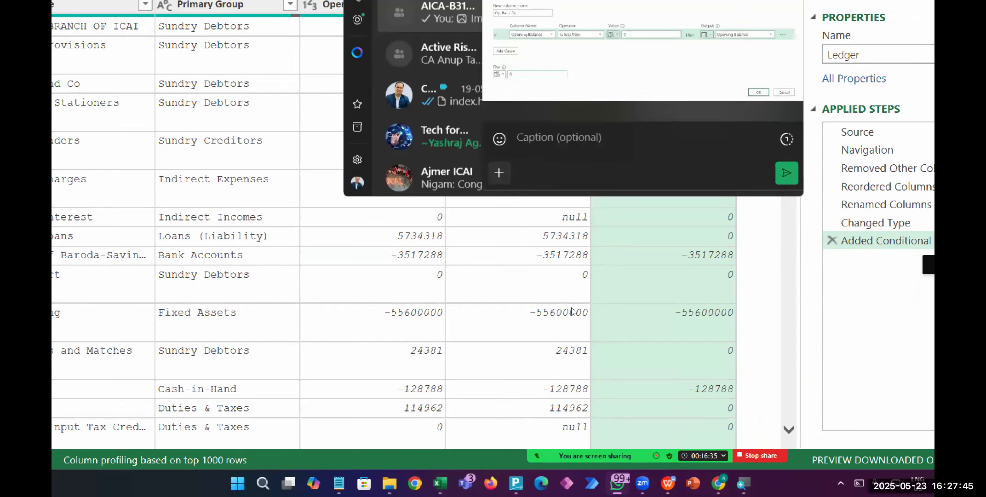
key("Escape")
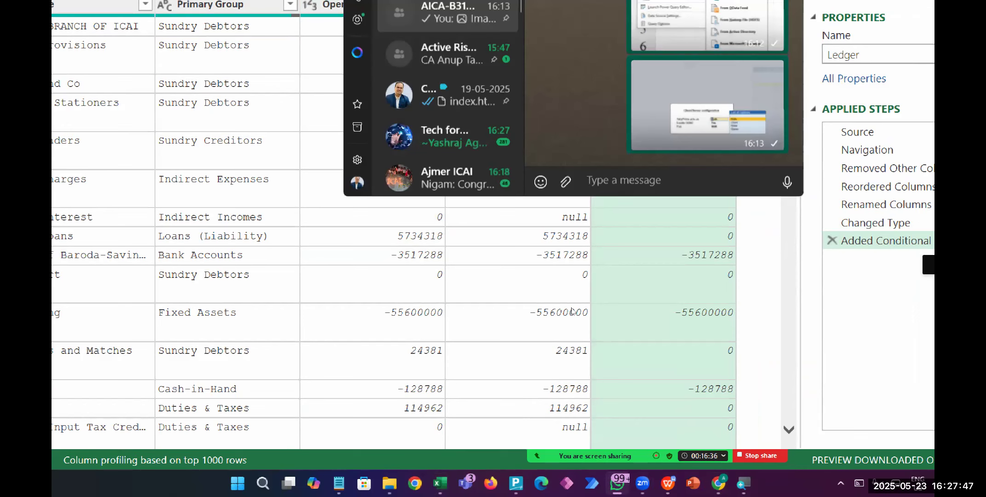
left_click(561, 243)
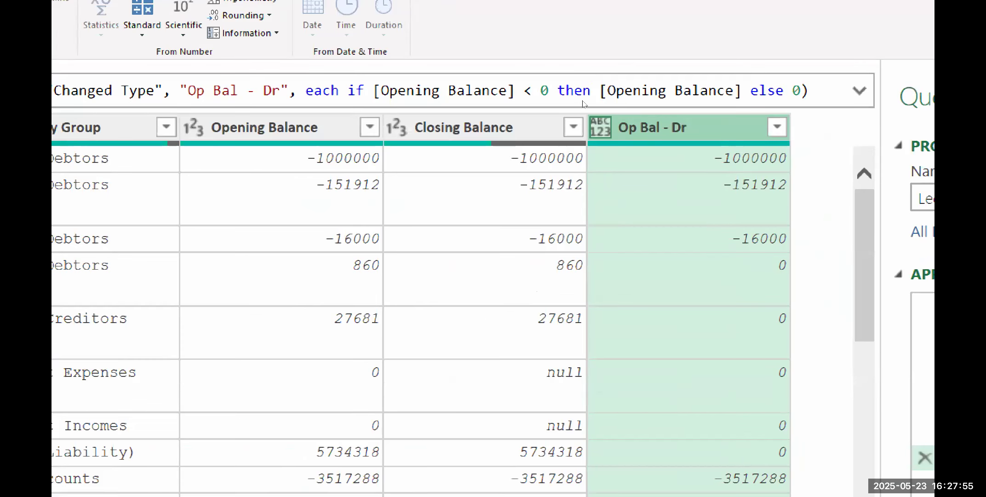
Step: Set the data type of the Op Bal - Dr column to Whole Number
left_click(600, 100)
key("Down")
key("Down")
key("Down")
key("Return")
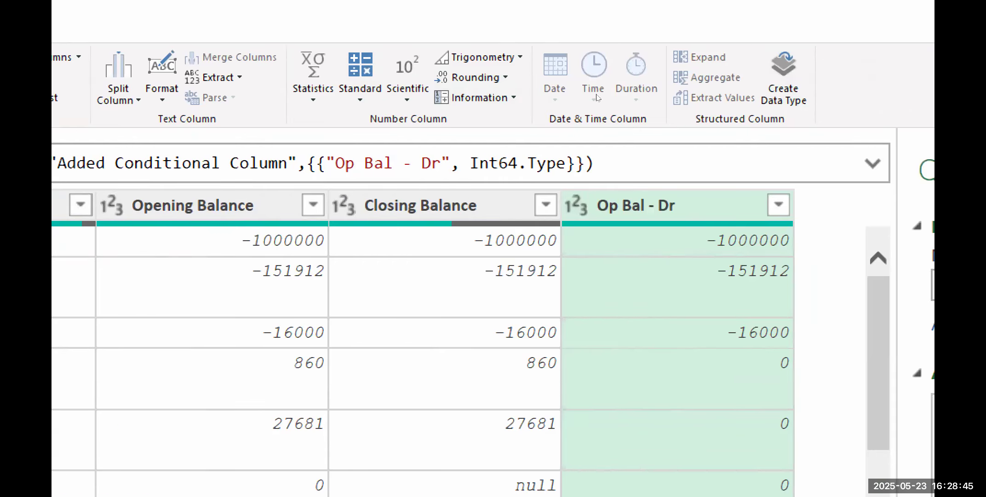
left_click(576, 205)
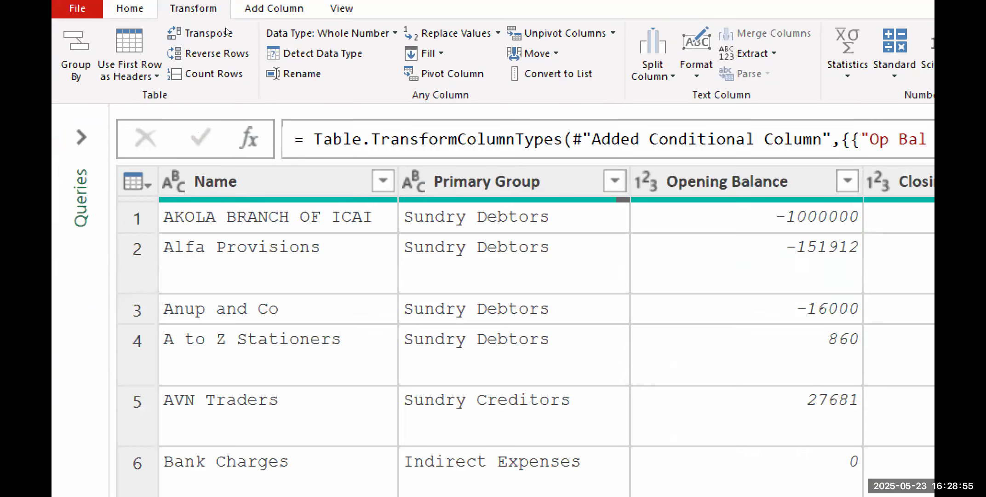
left_click(393, 34)
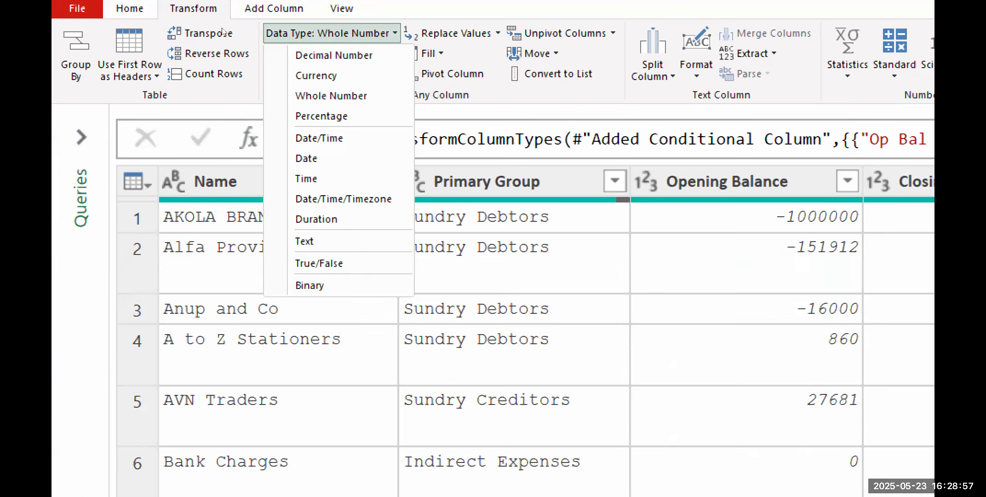
left_click(377, 33)
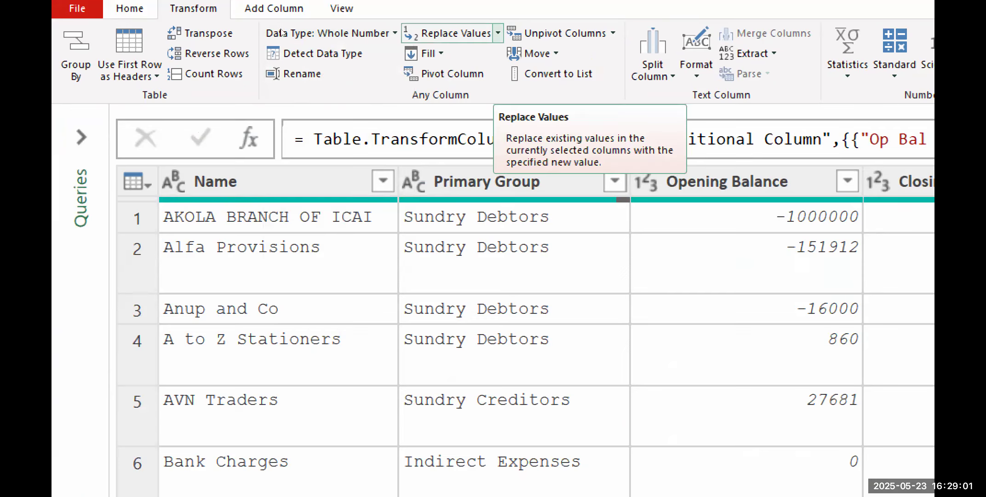
left_click(697, 60)
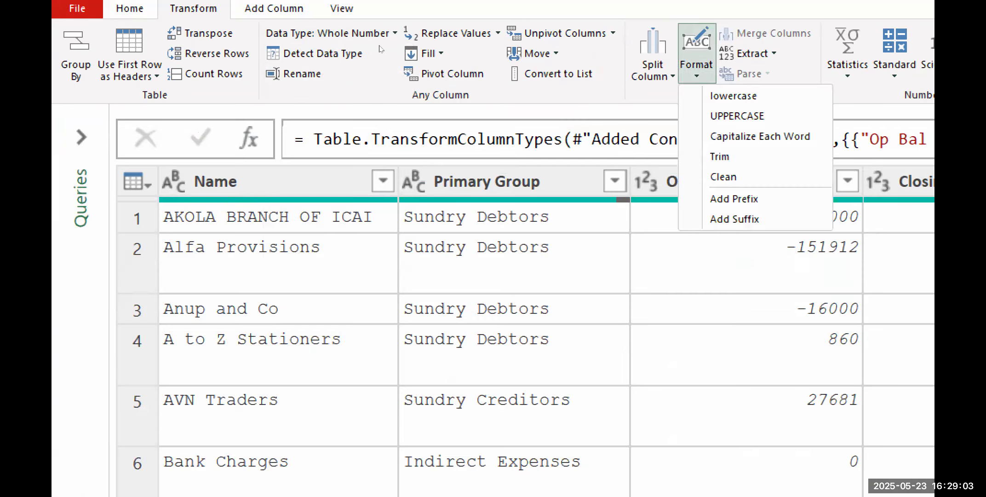
left_click(754, 54)
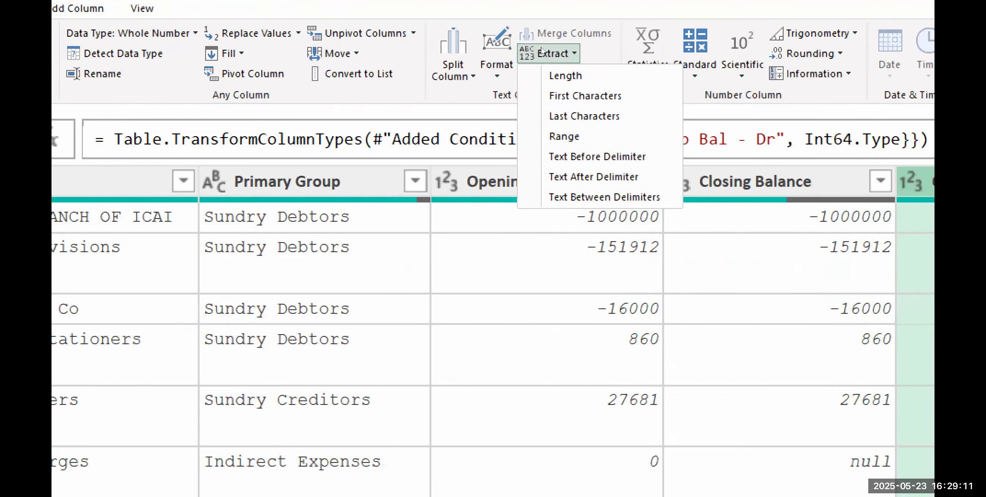
left_click(811, 74)
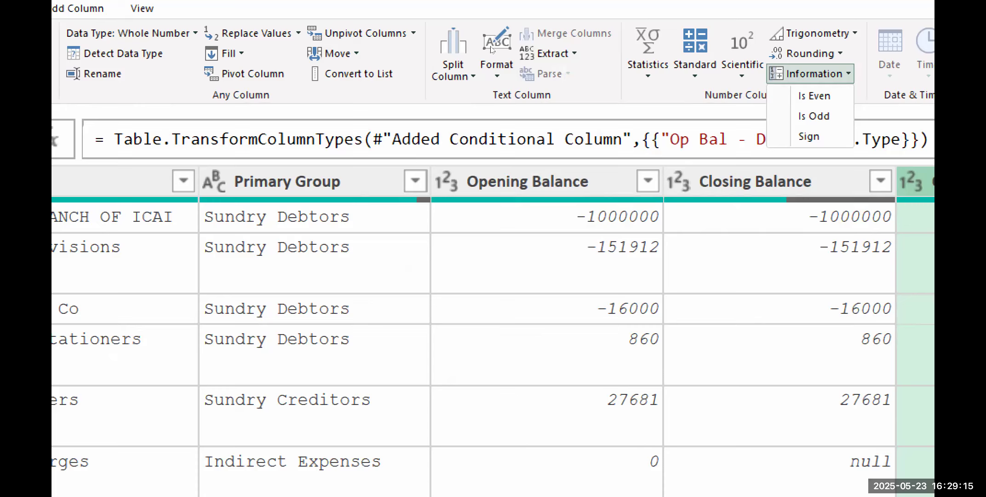
Step: Multiply the values in the Op Bal - Dr column by -1
left_click(695, 52)
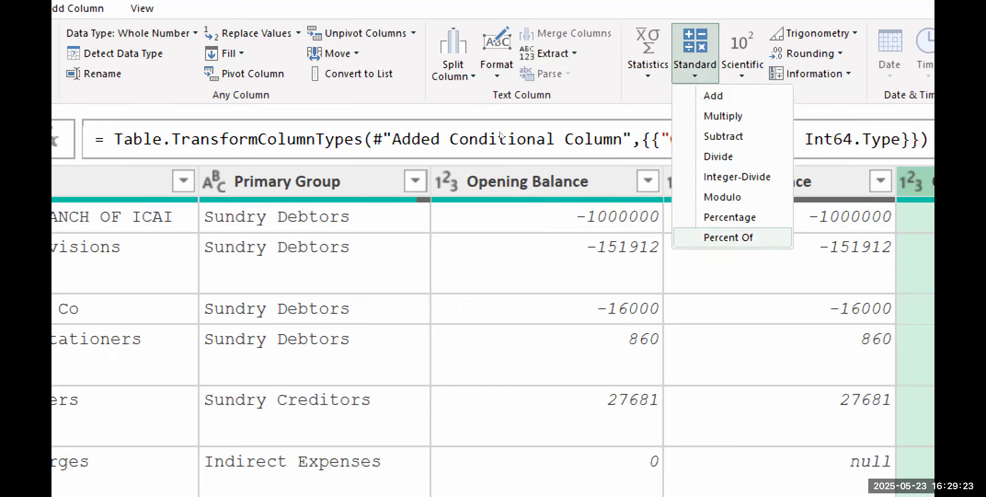
left_click(713, 116)
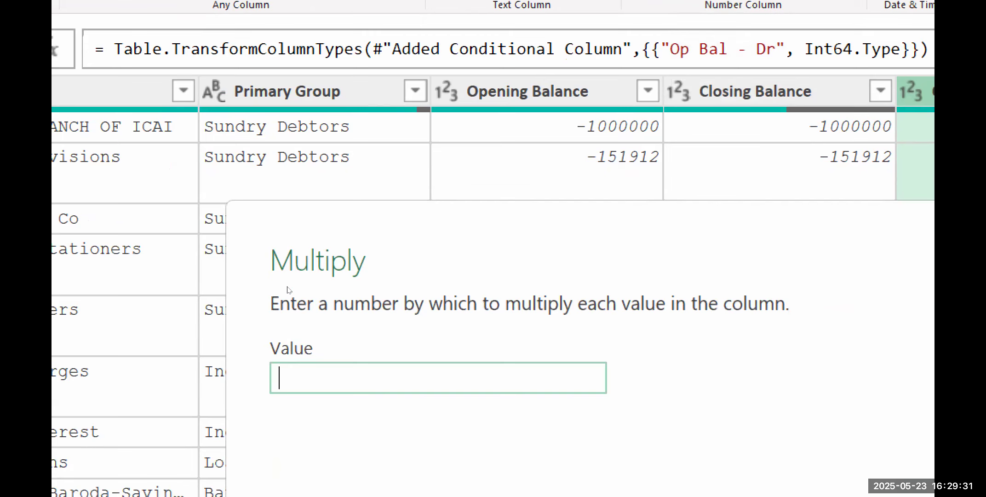
type("-1")
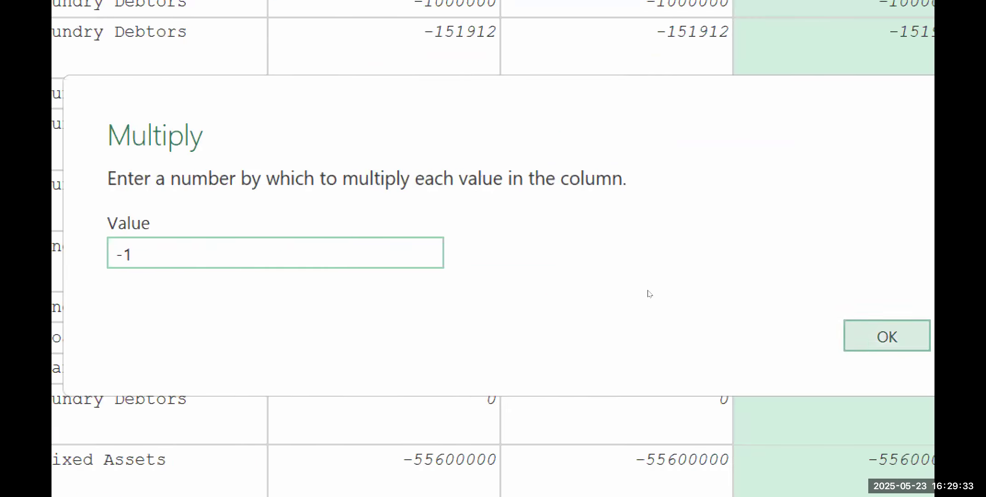
key("Return")
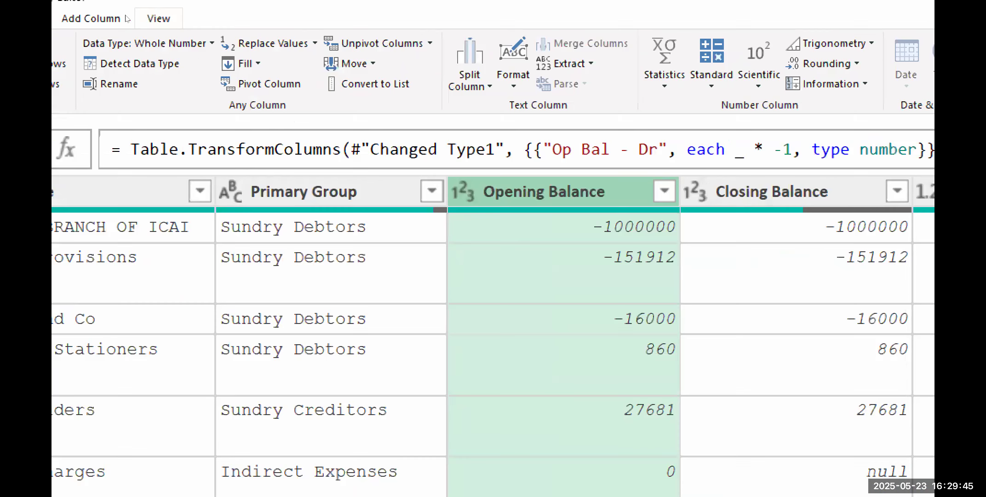
Step: Start a new conditional column and name it Op Bal Cr
left_click(161, 17)
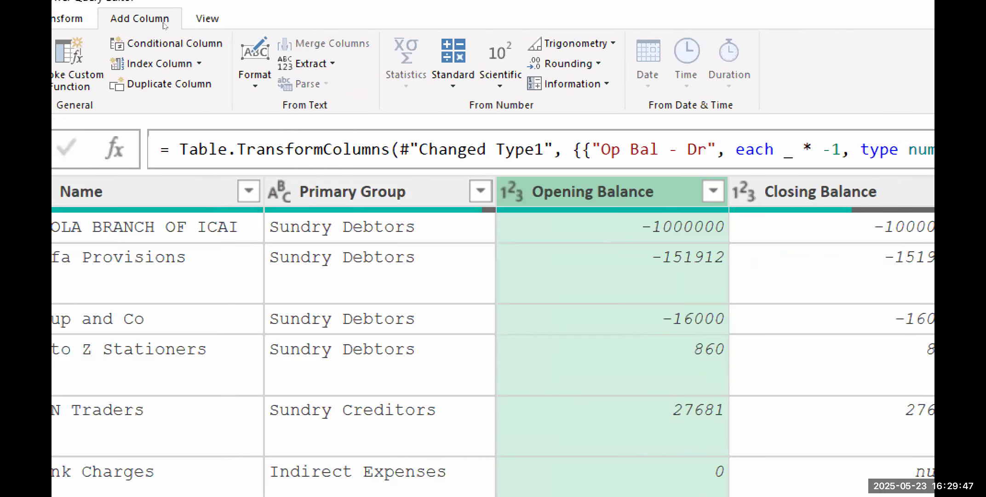
left_click(166, 43)
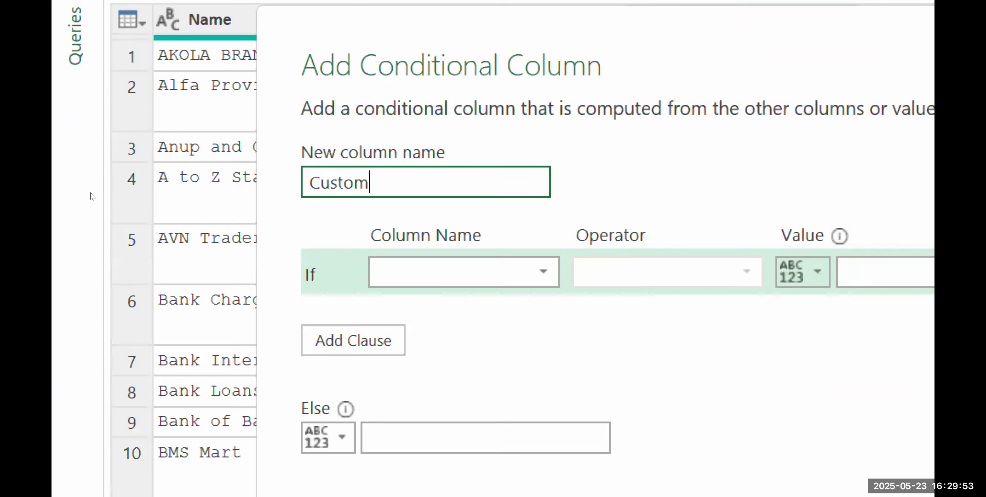
key("ctrl+a")
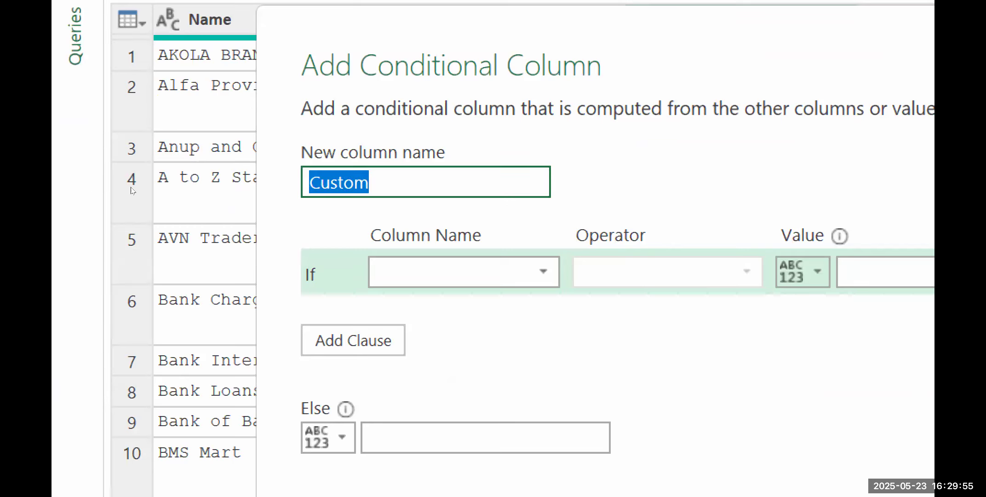
type("Op Bal Cr")
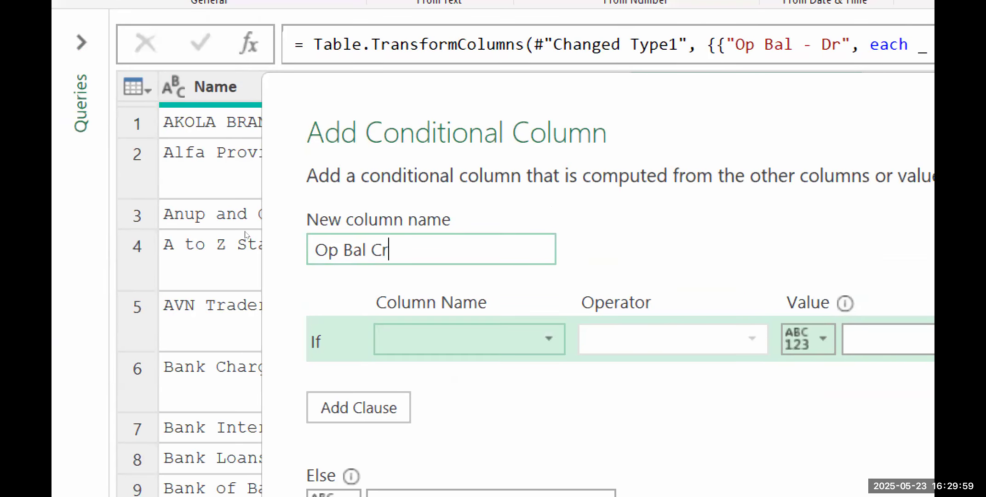
Step: Set the condition of the new column to Opening Balance is greater than 0
left_click(440, 339)
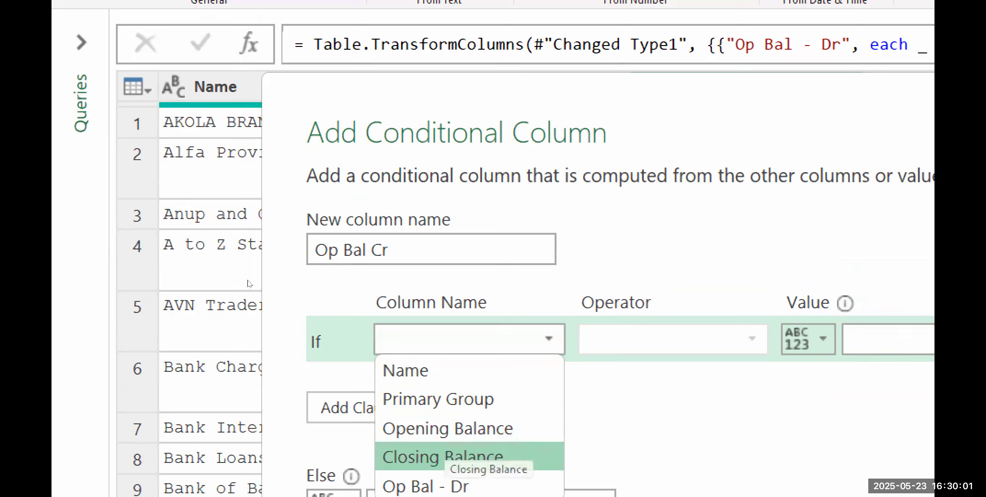
left_click(448, 429)
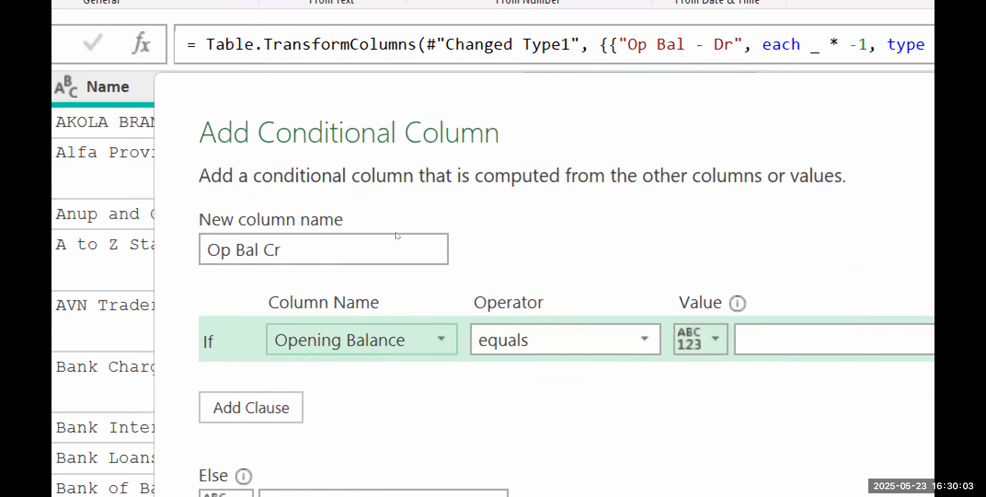
left_click(639, 339)
left_click(598, 429)
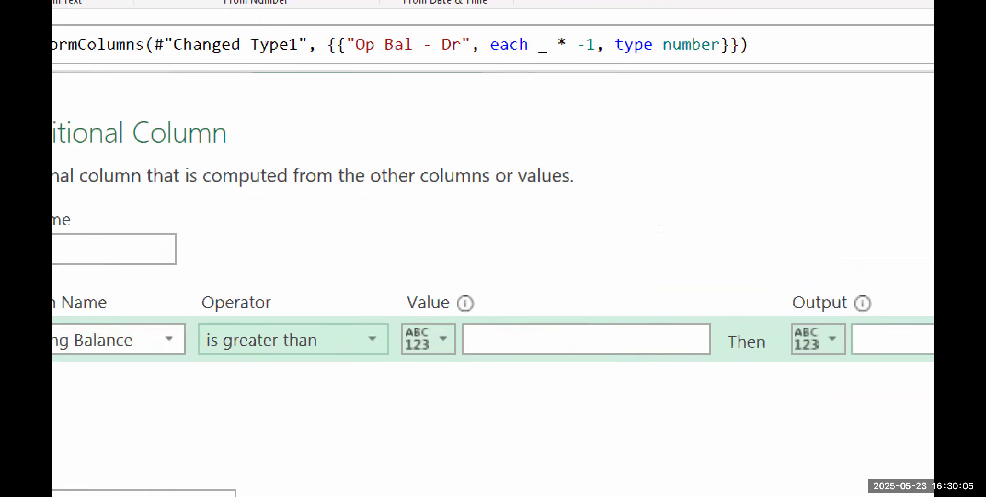
key("Tab")
key("Tab")
type("0")
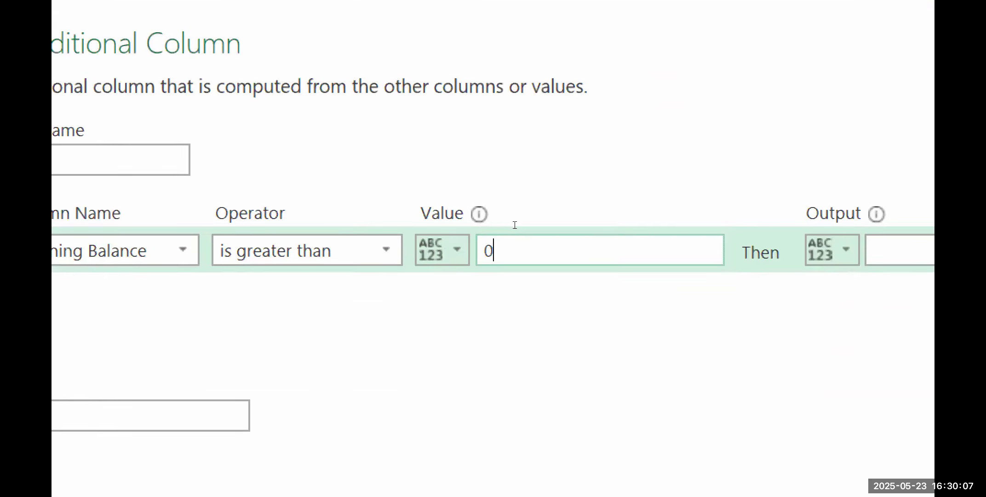
Step: Make the condition return the Opening Balance column's value, with 0 otherwise, and create the Op Bal Cr column
key("Tab")
left_click(425, 250)
left_click(437, 298)
left_click(529, 250)
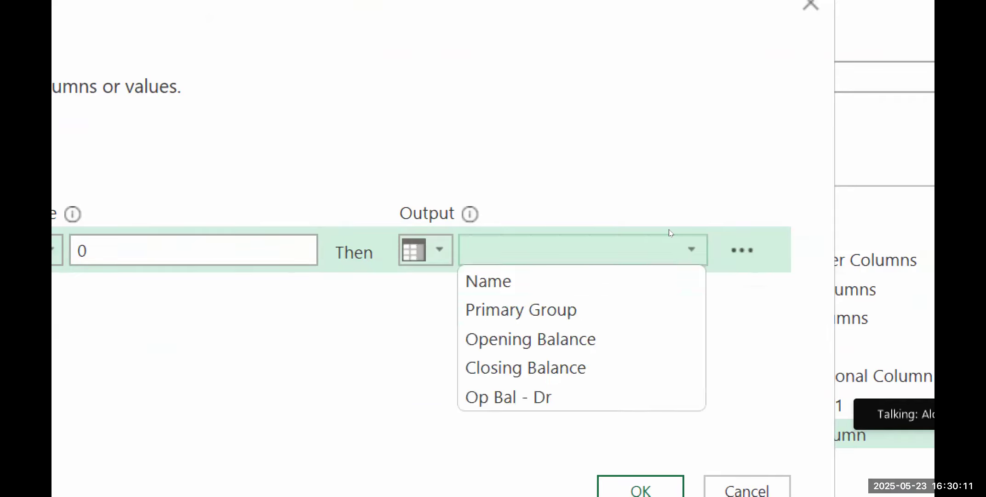
key("Return")
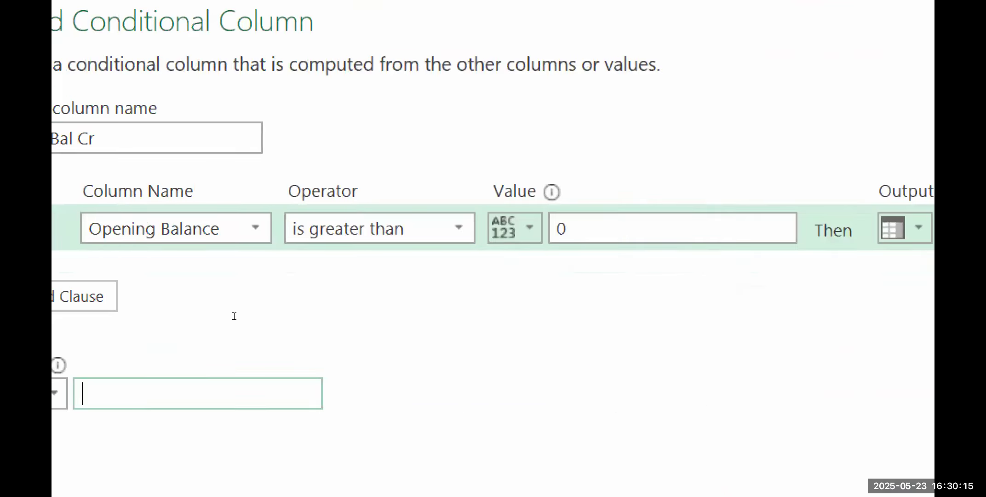
type("0")
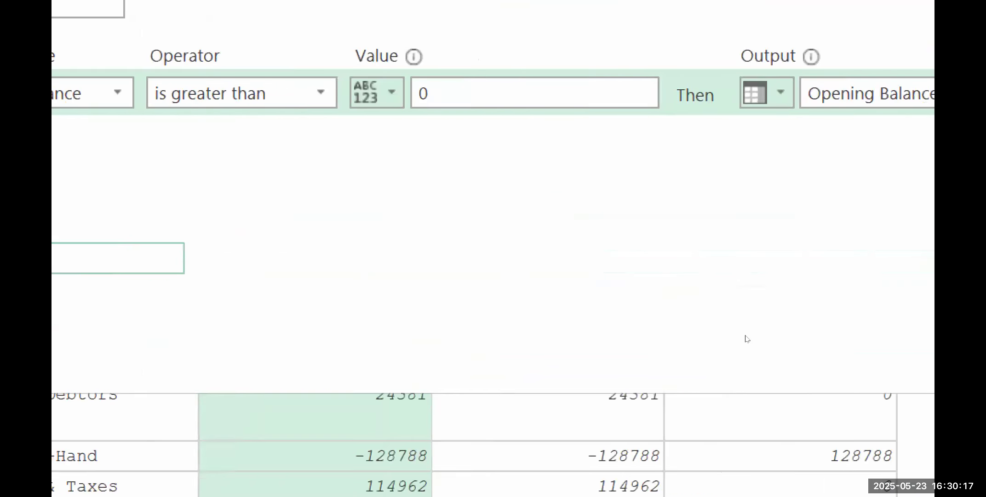
key("Return")
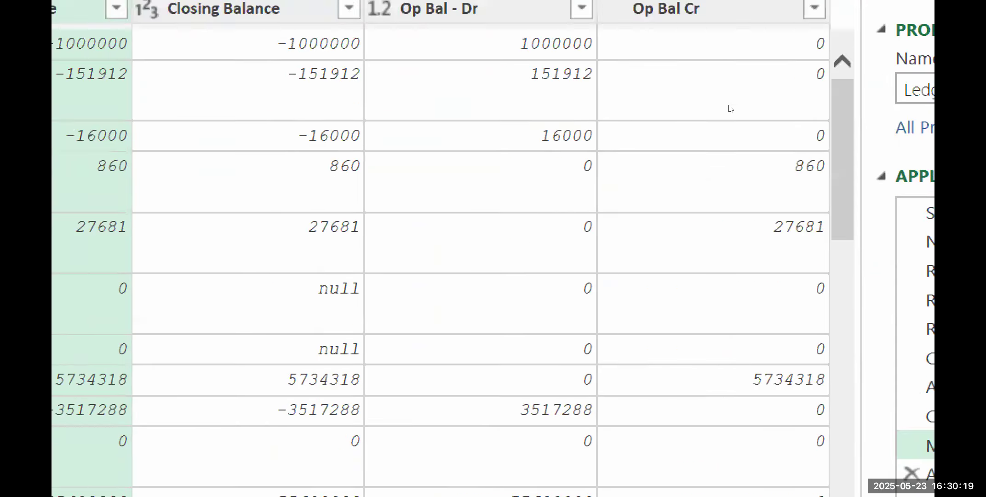
Step: Set the data type of the Op Bal Cr column to Whole Number
left_click(612, 8)
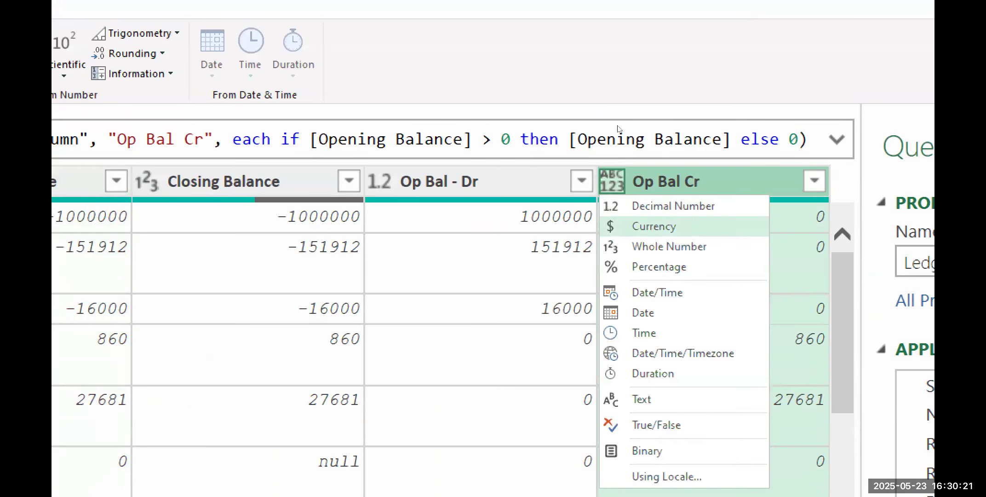
left_click(649, 247)
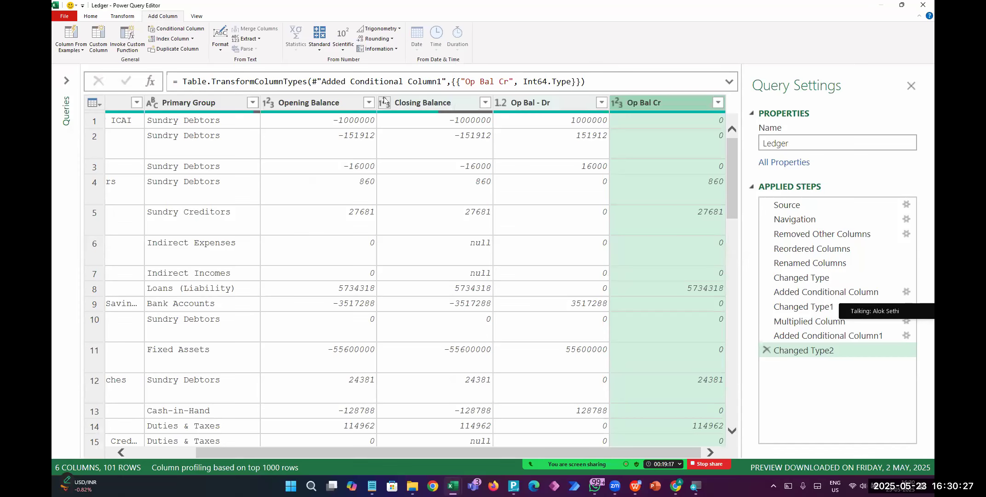
Step: Remove the original Opening Balance column from the Ledger query
left_click(337, 101)
right_click(337, 102)
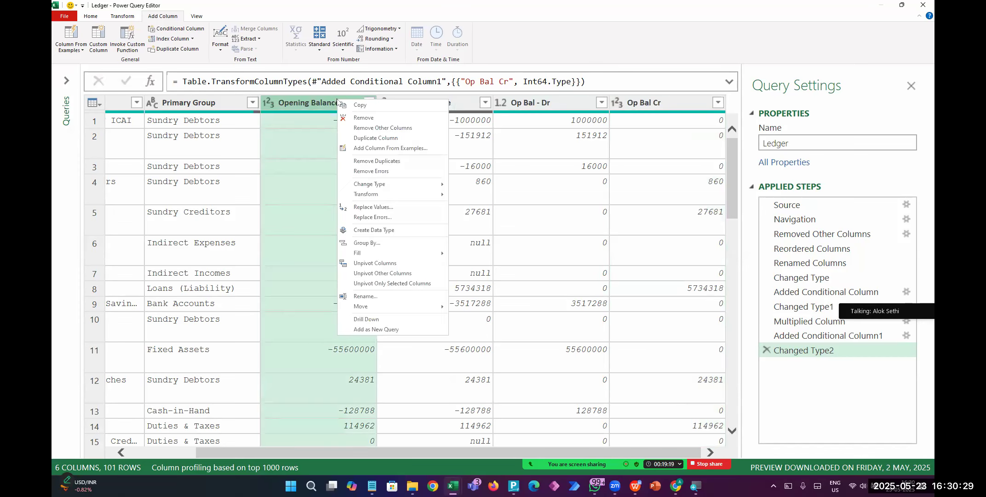
left_click(363, 118)
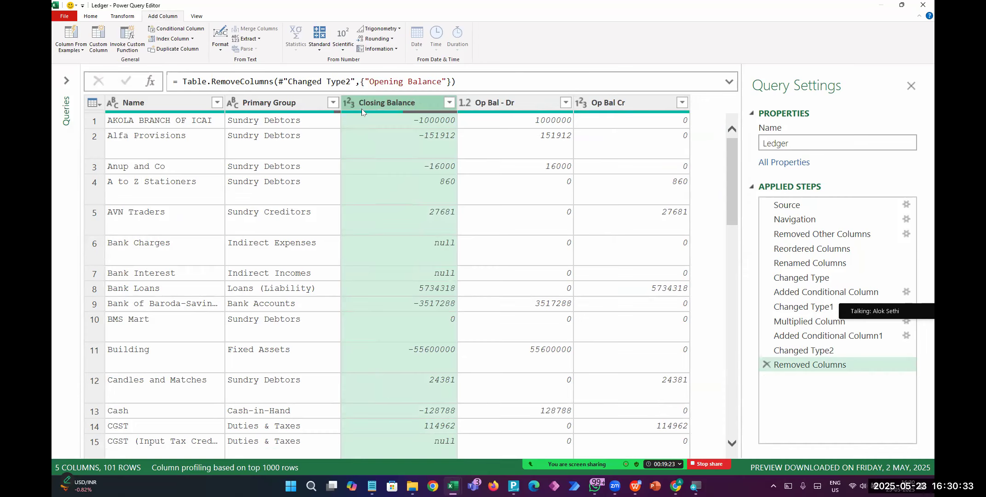
Step: Start a conditional column named Cl Bal - Dr with the condition Closing Balance is less than 0
left_click(192, 33)
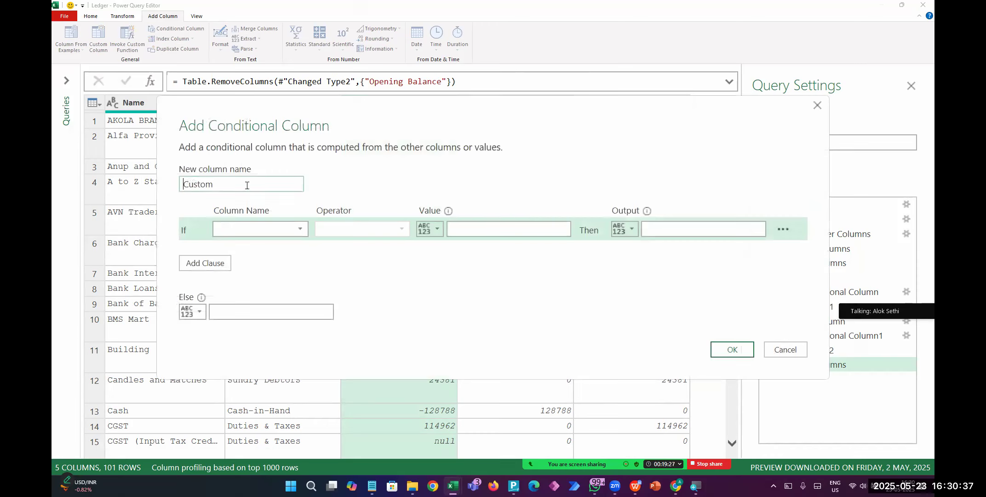
type("Cl Bal - Dr")
left_click(232, 226)
left_click(238, 273)
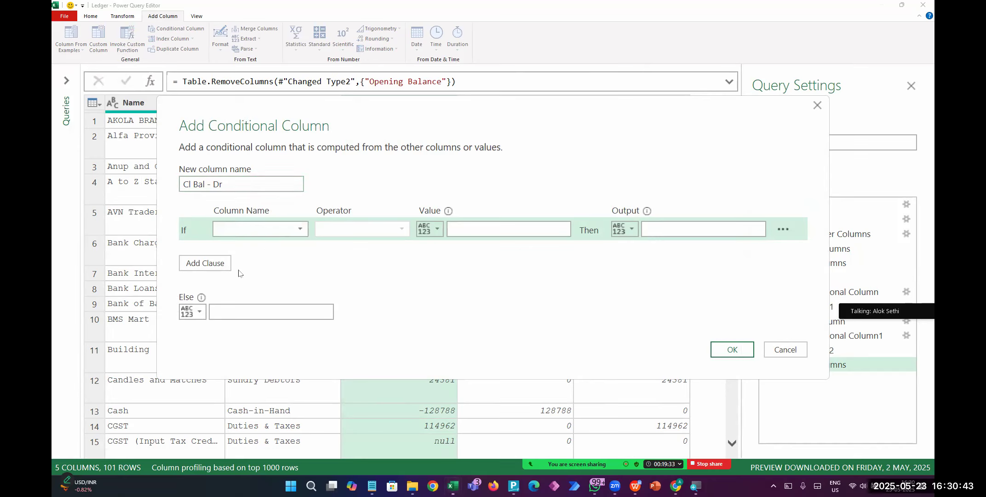
left_click(348, 230)
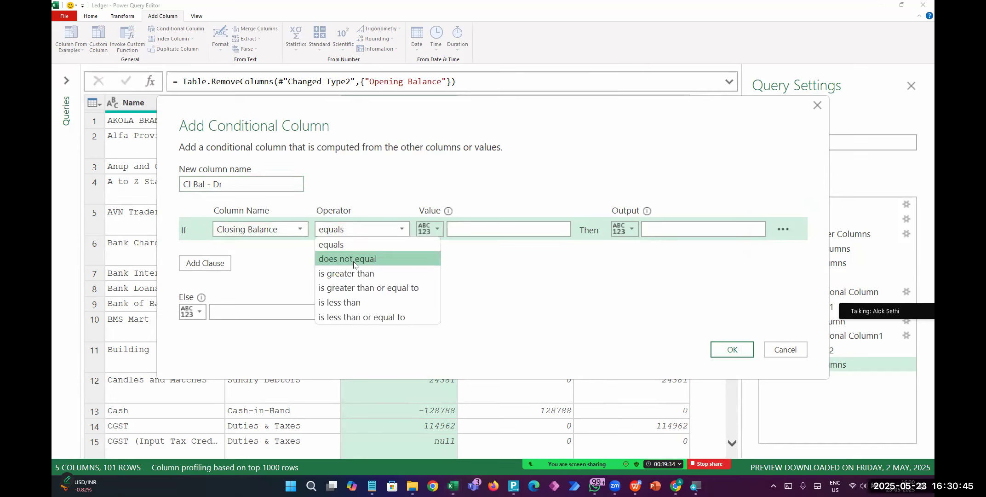
left_click(357, 302)
left_click(489, 235)
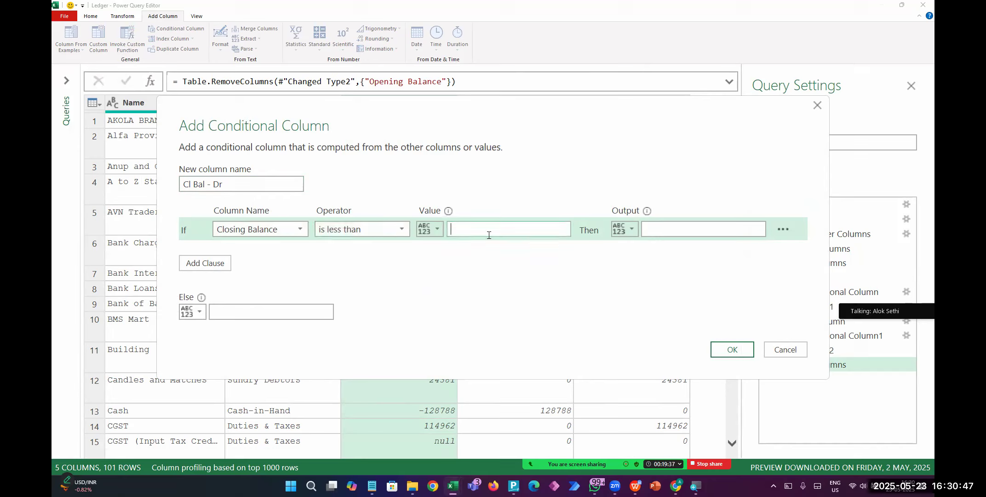
Step: Make the condition return the Closing Balance column's value, with 0 otherwise, and create the Cl Bal - Dr column
left_click(624, 229)
left_click(625, 253)
left_click(677, 230)
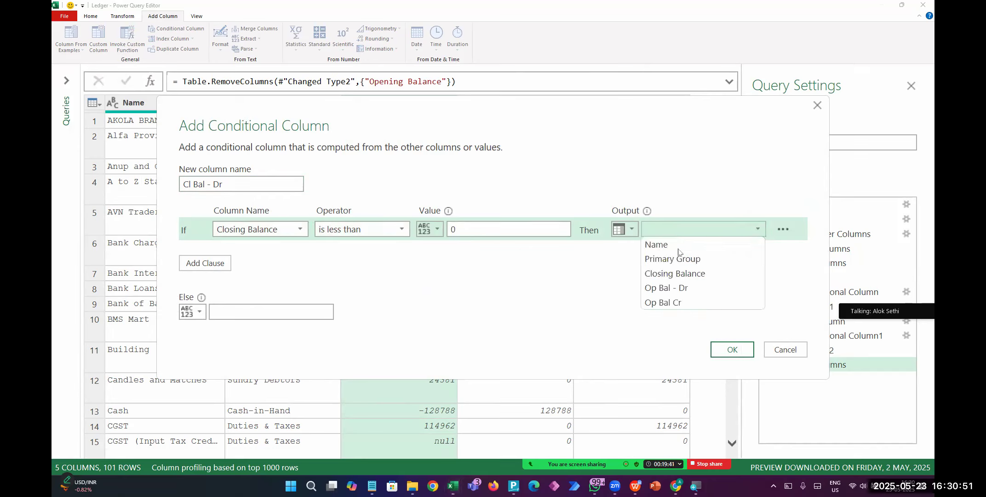
left_click(680, 274)
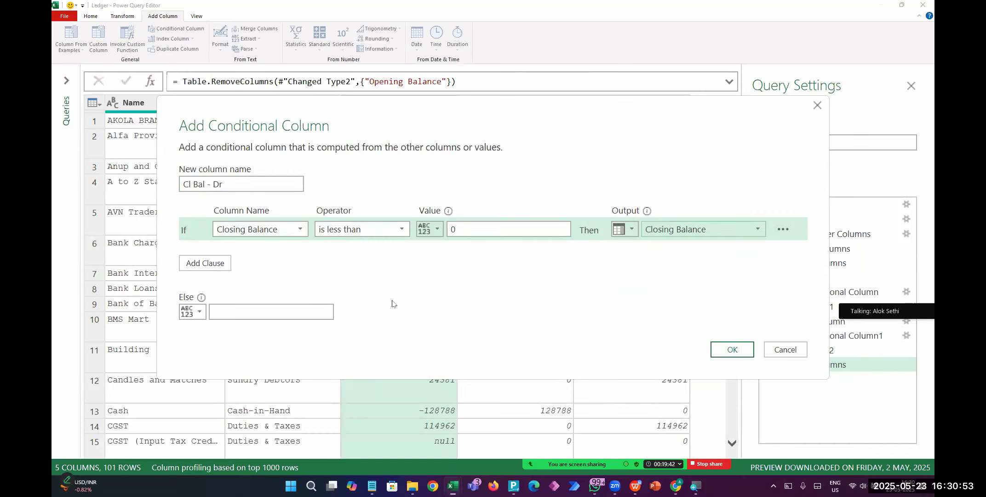
left_click(289, 314)
type("0")
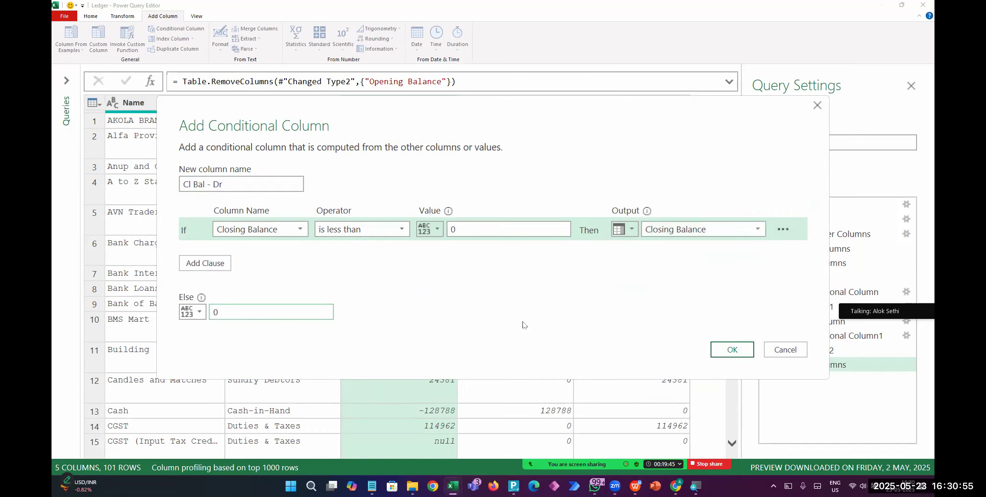
left_click(731, 350)
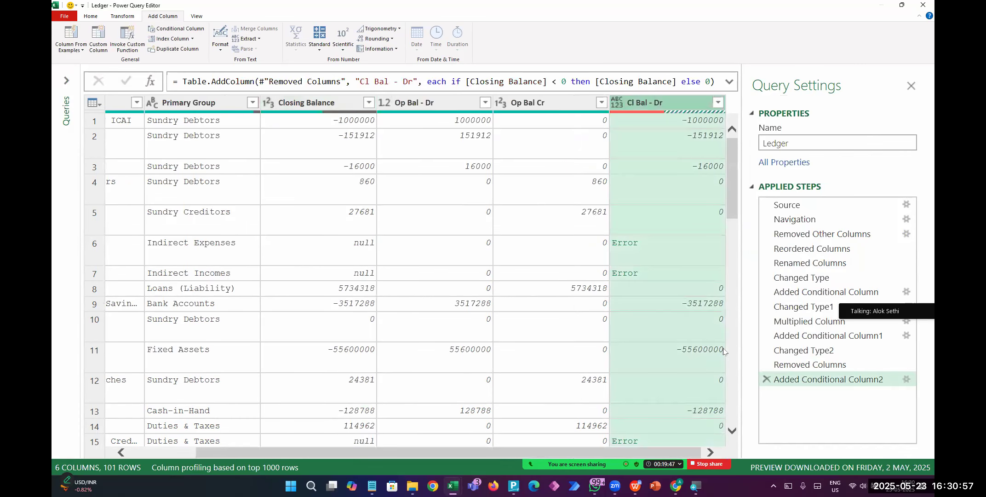
Step: Set the data type of the Cl Bal - Dr column to Whole Number
left_click(618, 102)
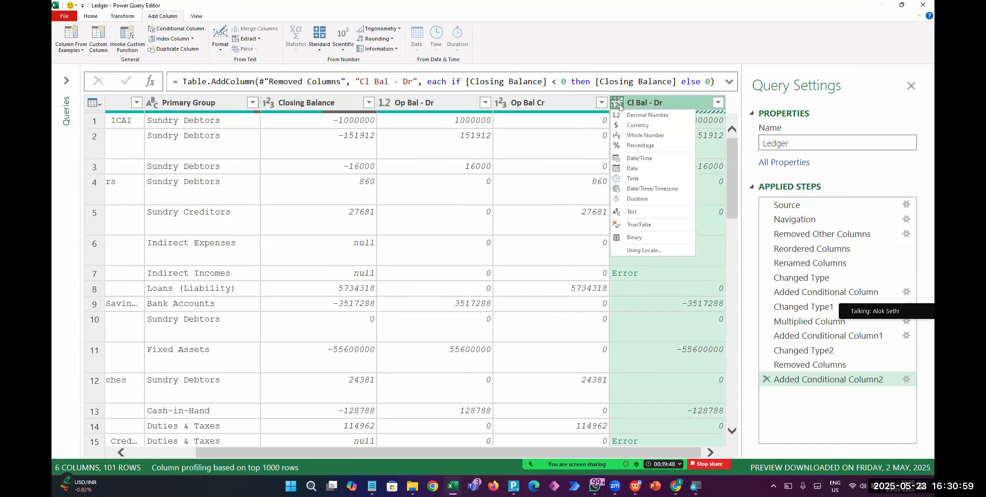
left_click(619, 137)
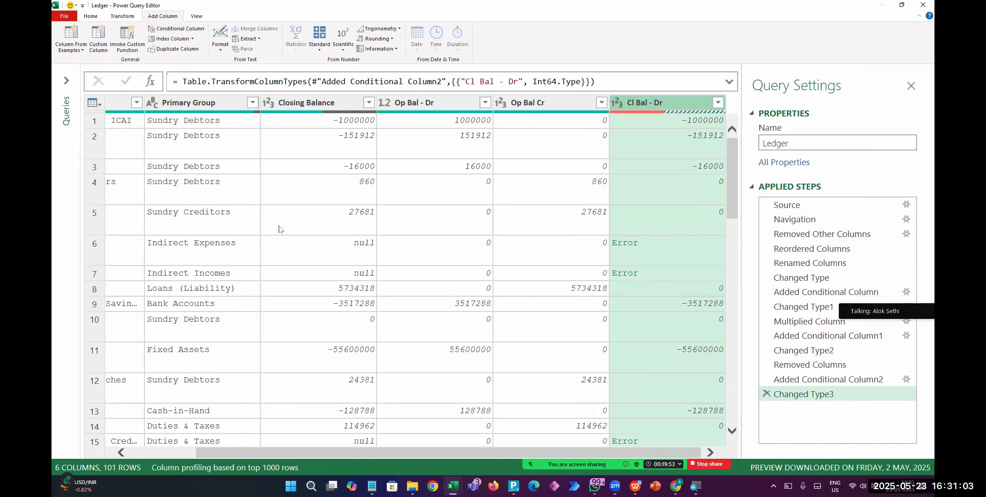
Step: Start a conditional column named Cl Bal - Cr with the condition Closing Balance is greater than 0
left_click(163, 29)
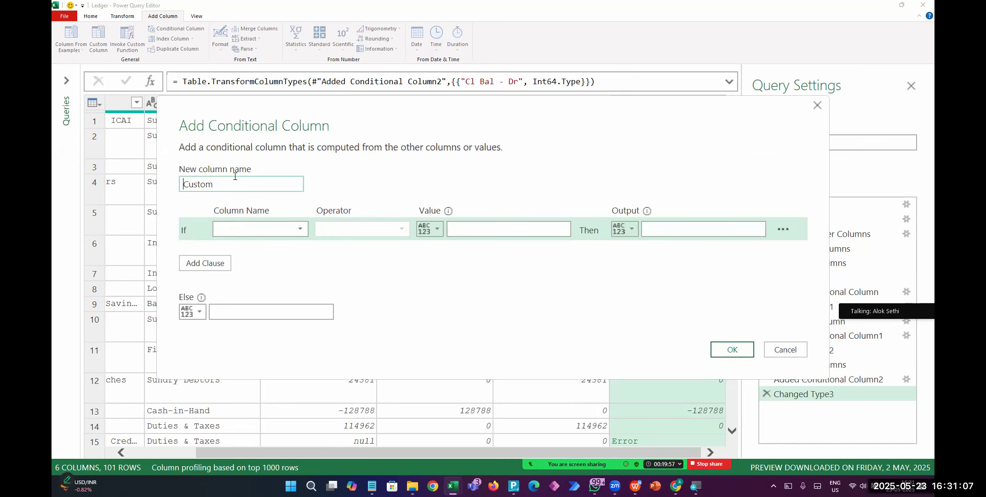
type("Cl Bal - Cr")
left_click(226, 228)
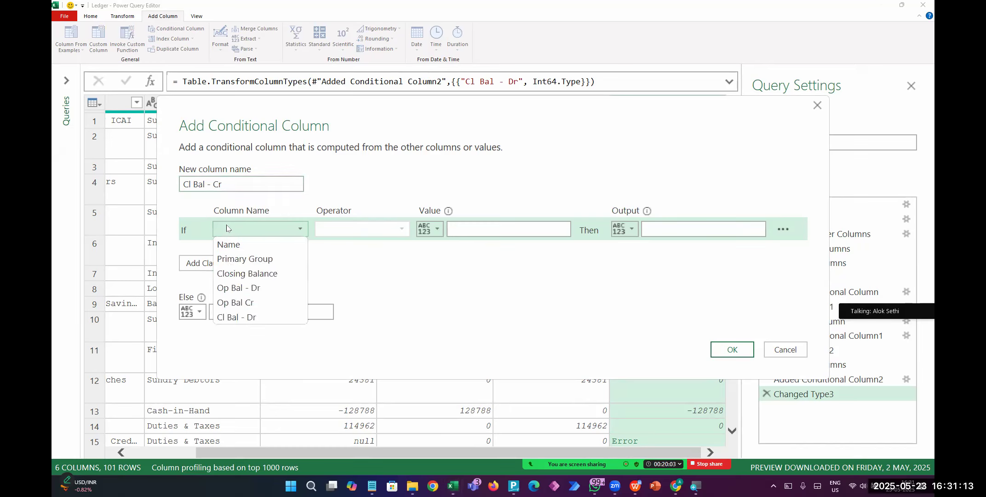
left_click(244, 275)
left_click(340, 233)
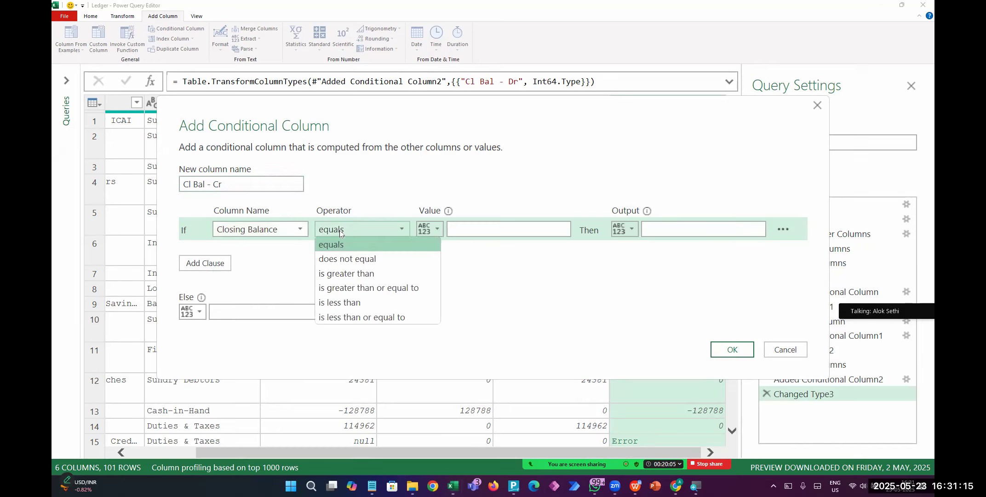
left_click(347, 271)
left_click(485, 235)
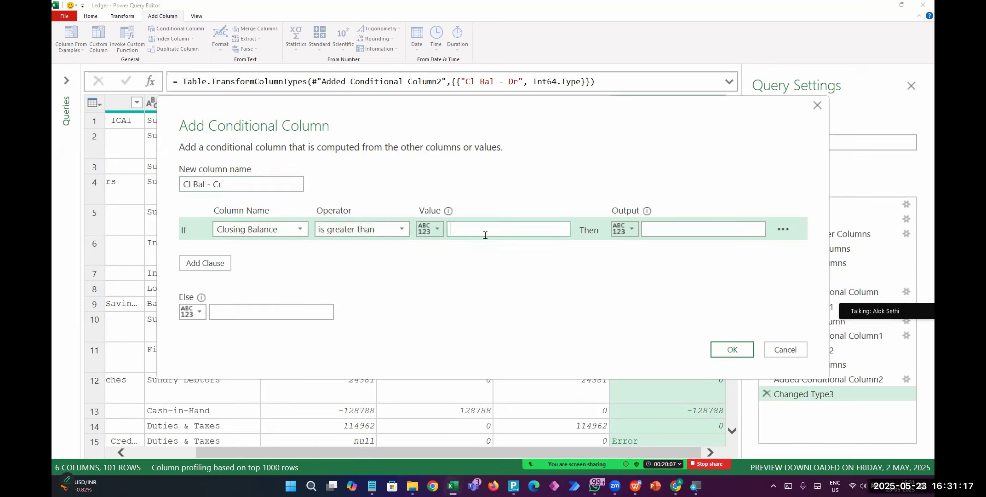
Step: Make the condition return the Closing Balance column's value, with 0 otherwise, and create the Cl Bal - Cr column
left_click(631, 229)
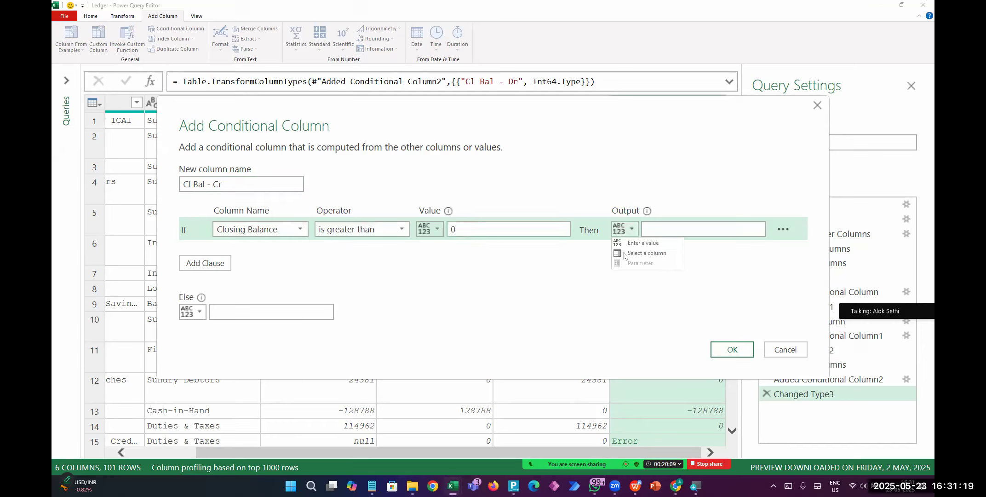
left_click(642, 253)
left_click(671, 235)
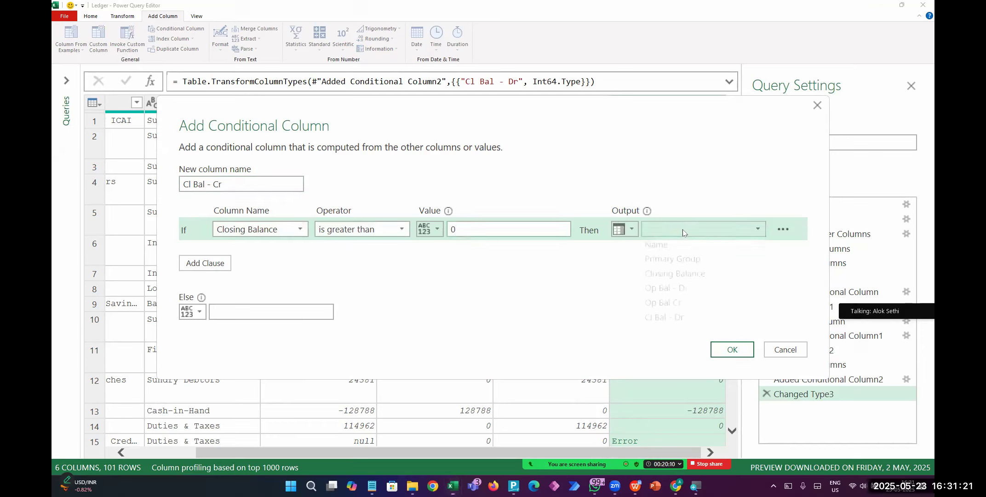
left_click(688, 275)
left_click(299, 313)
type("0")
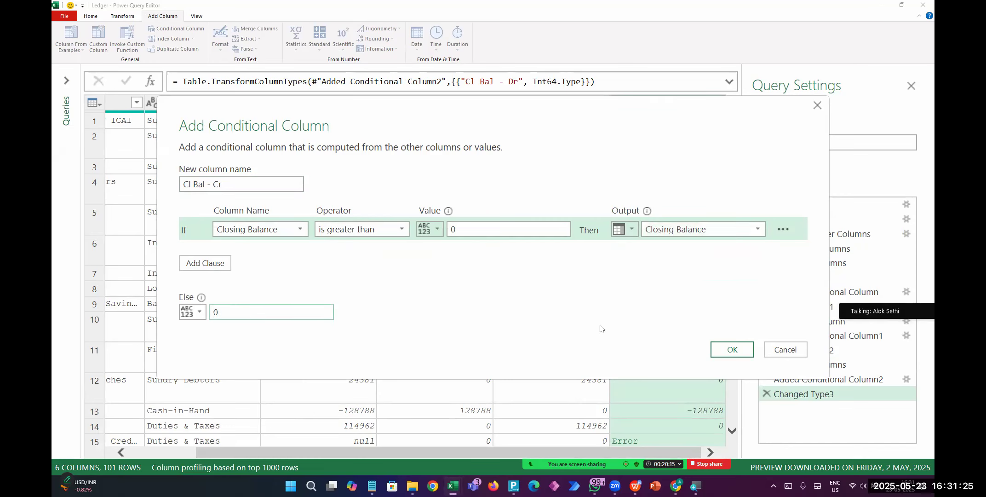
left_click(733, 351)
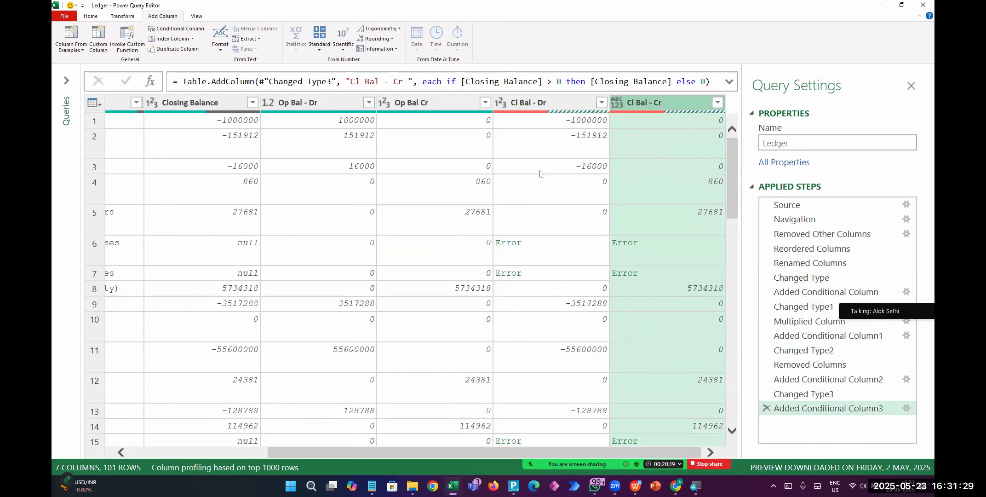
Step: Multiply the values in the Cl Bal - Dr column by -1
left_click(558, 98)
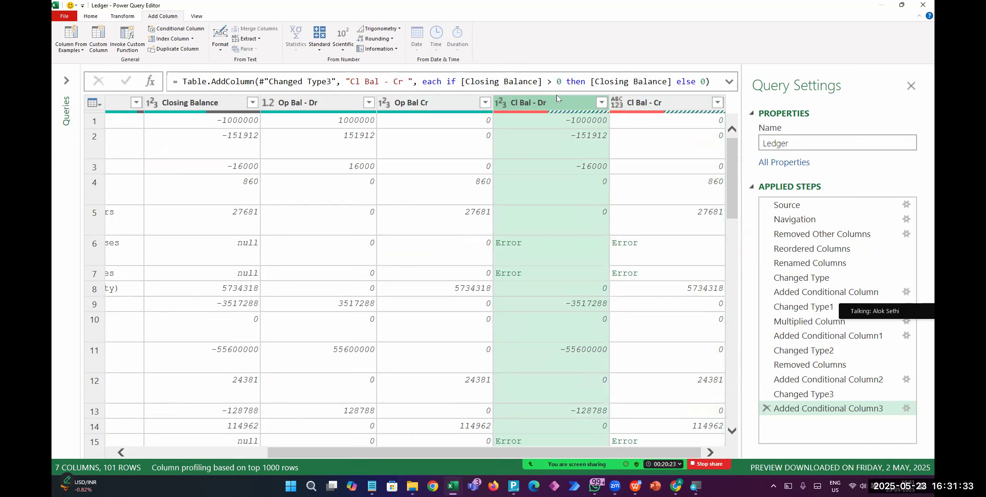
left_click(122, 18)
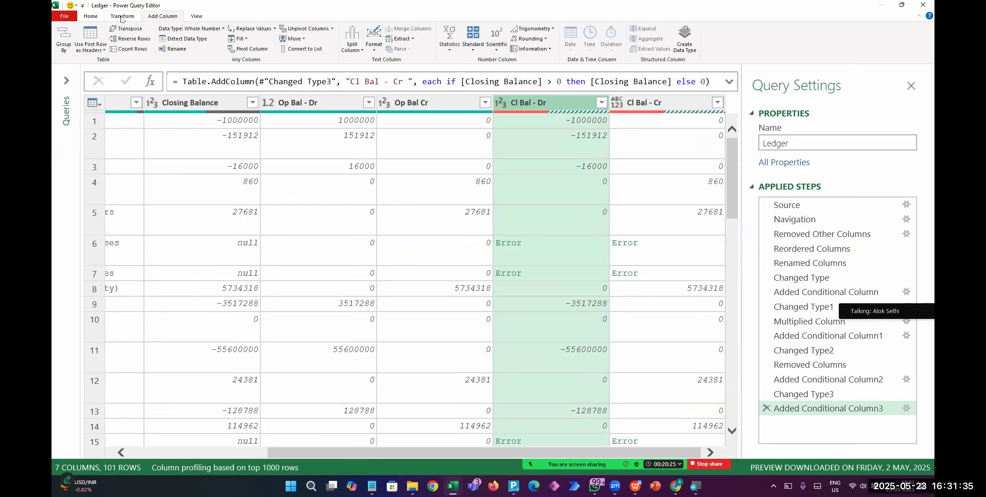
left_click(475, 48)
left_click(487, 72)
type("-1")
left_click(659, 288)
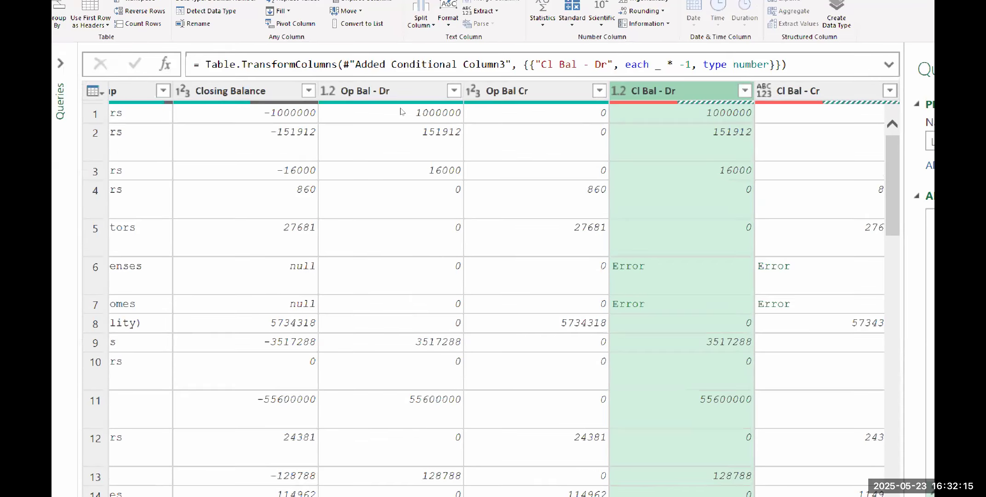
Step: Try the Percentage data type on the Cl Bal - Cr column and delete that type change from the applied steps
key("Right")
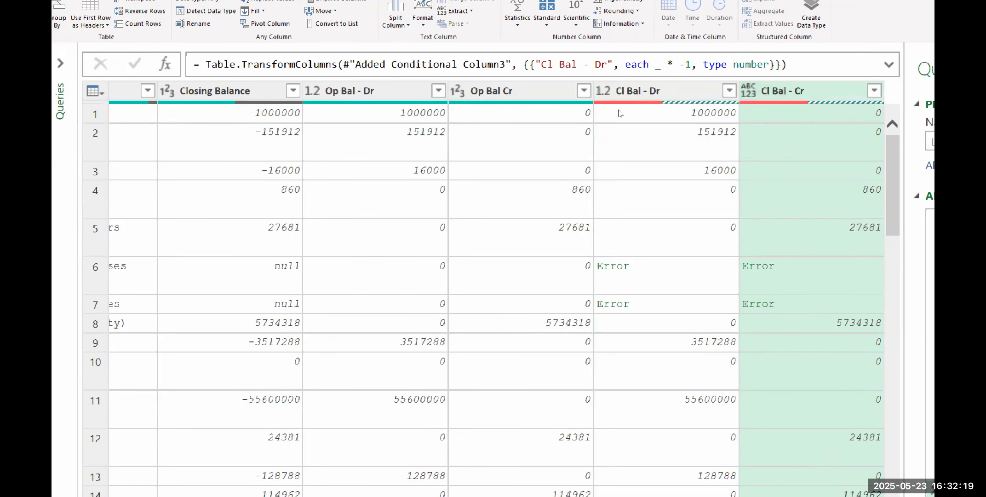
key("ctrl+Down")
key("Down")
key("Down")
key("Down")
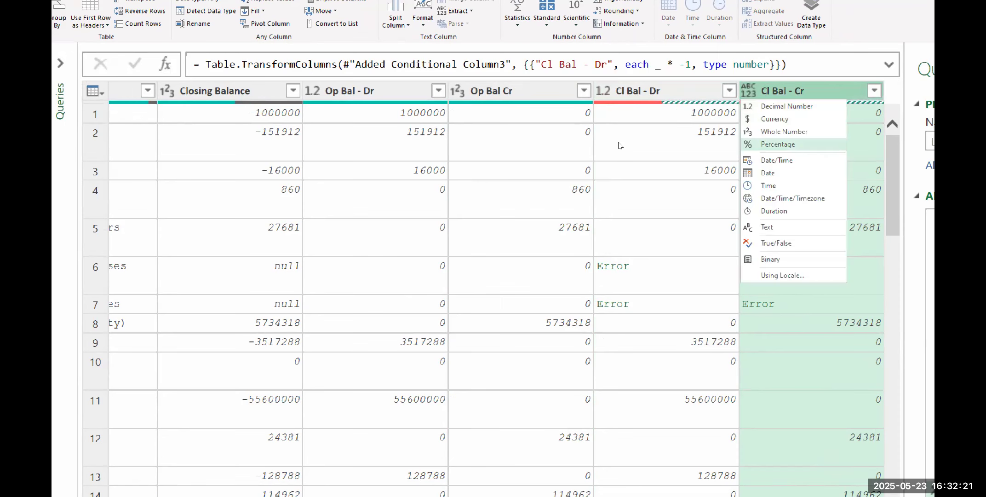
key("Return")
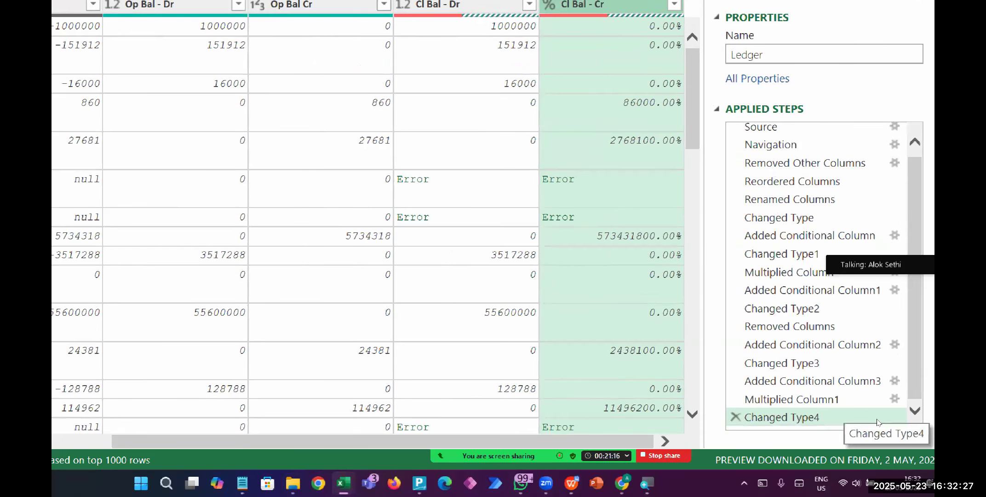
left_click(736, 416)
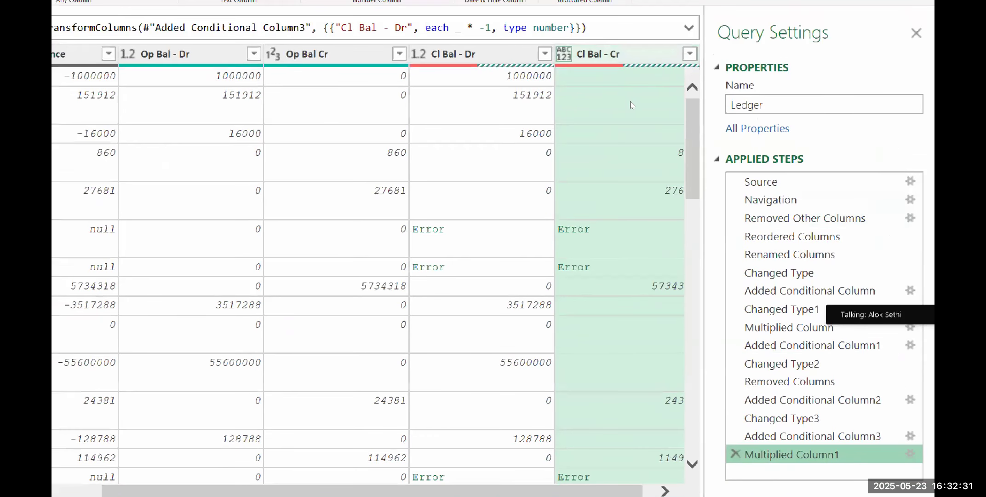
Step: Set the Cl Bal - Cr column's data type to Whole Number and remove the rows with errors in the Cl Bal - Dr column
left_click(564, 53)
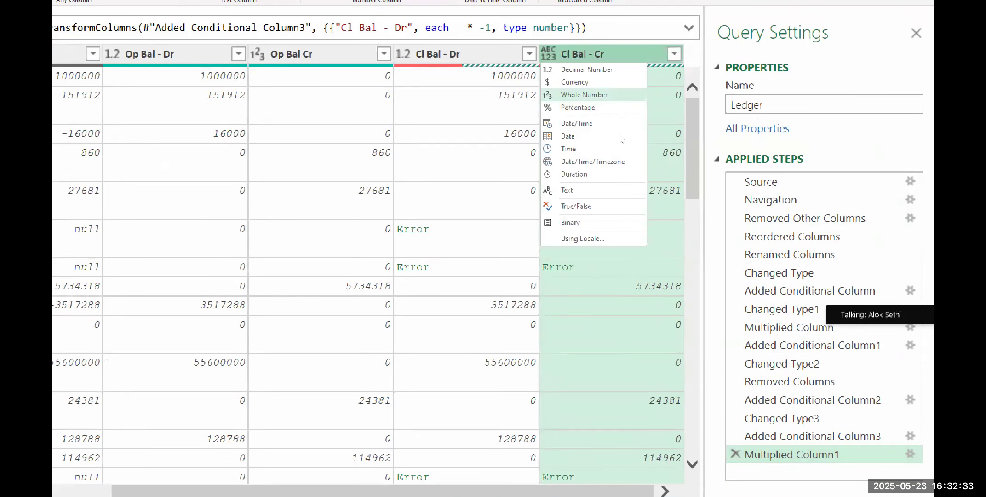
left_click(586, 94)
left_click(523, 102)
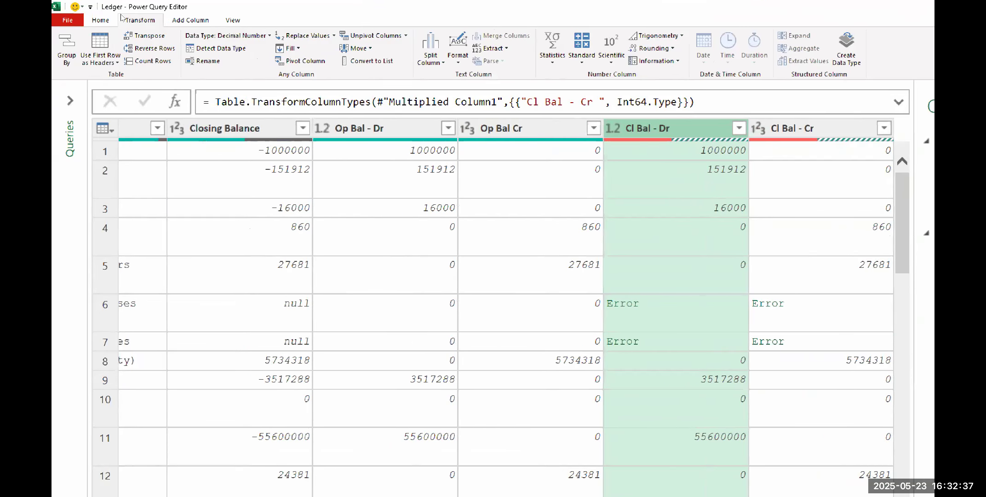
left_click(90, 19)
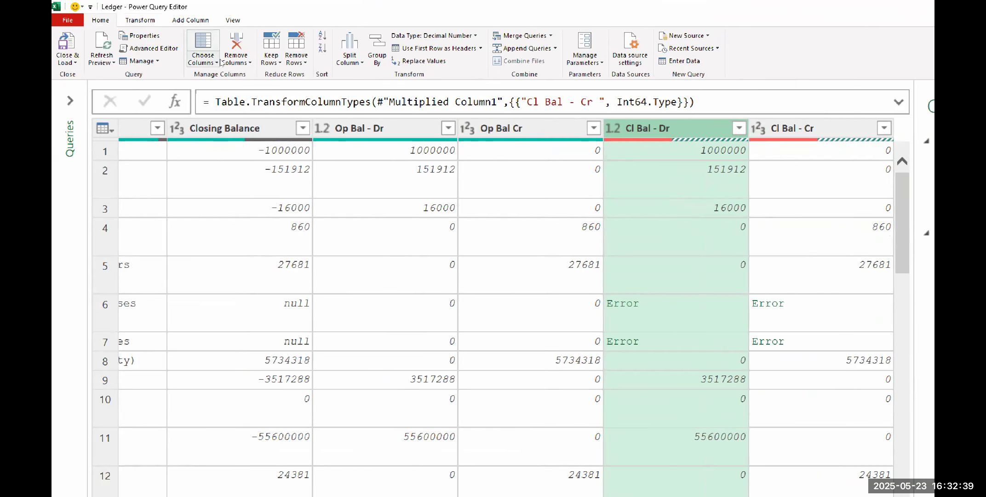
left_click(296, 58)
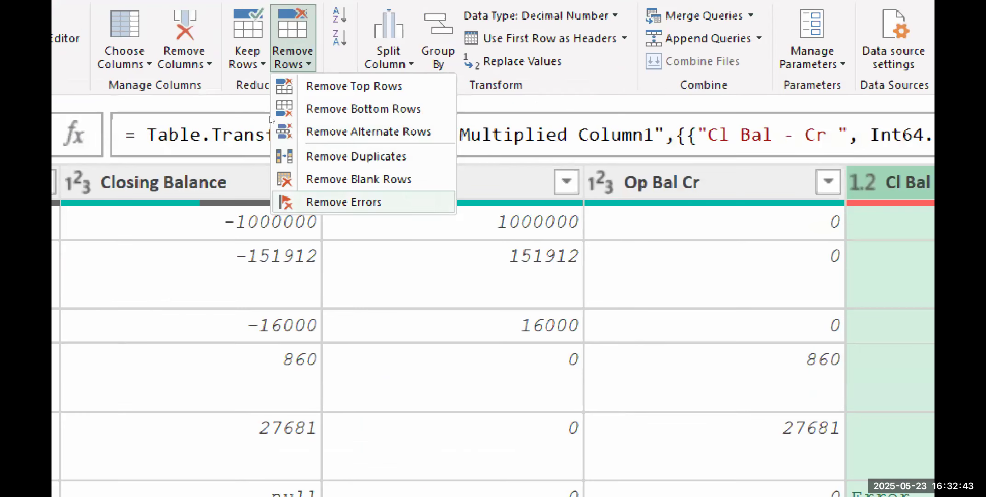
key("Return")
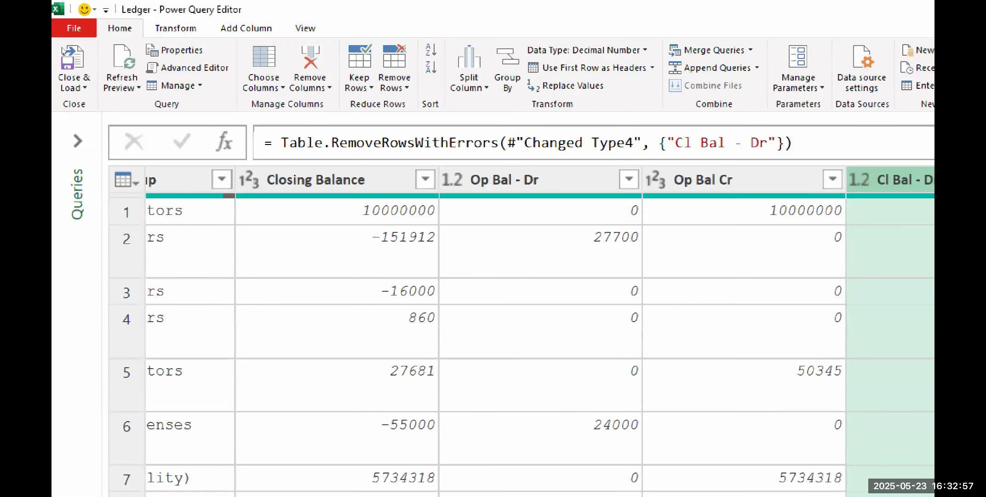
Step: Close and load the Ledger query into the workbook, and dismiss the Queries & Connections pane
left_click(69, 10)
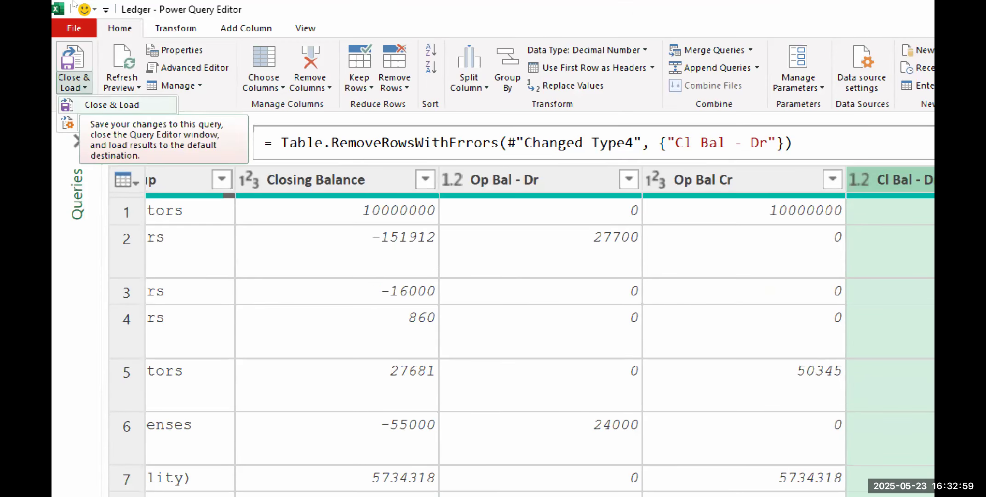
left_click(67, 63)
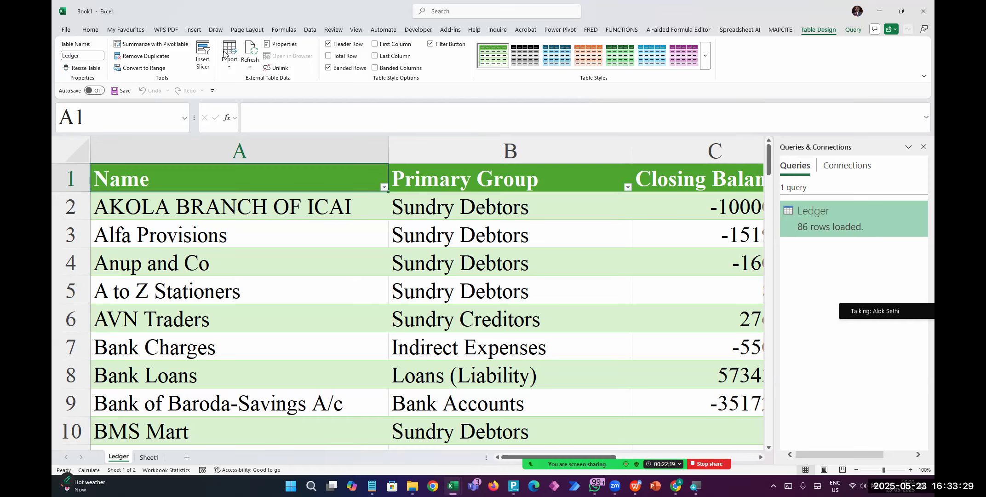
scroll(329, 260, "down", 5, "ctrl")
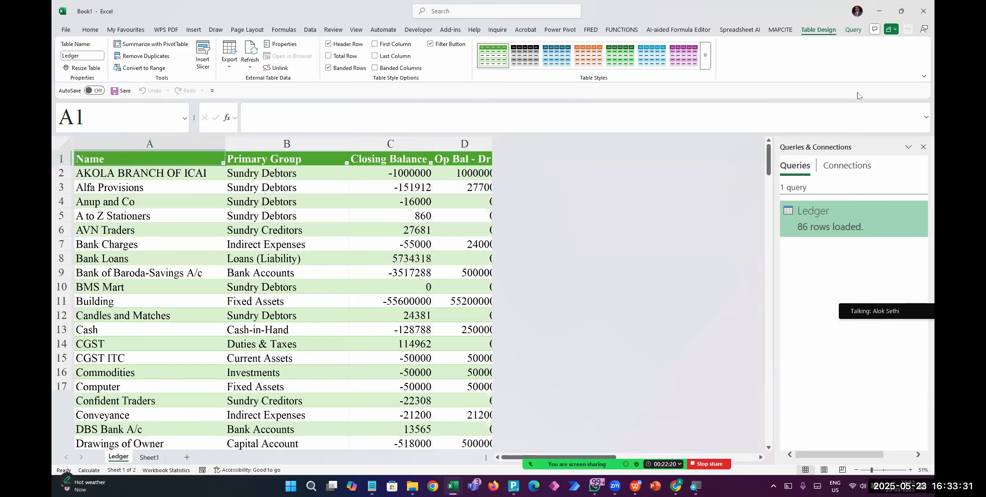
scroll(935, 138, "up", 5, "ctrl")
left_click(924, 146)
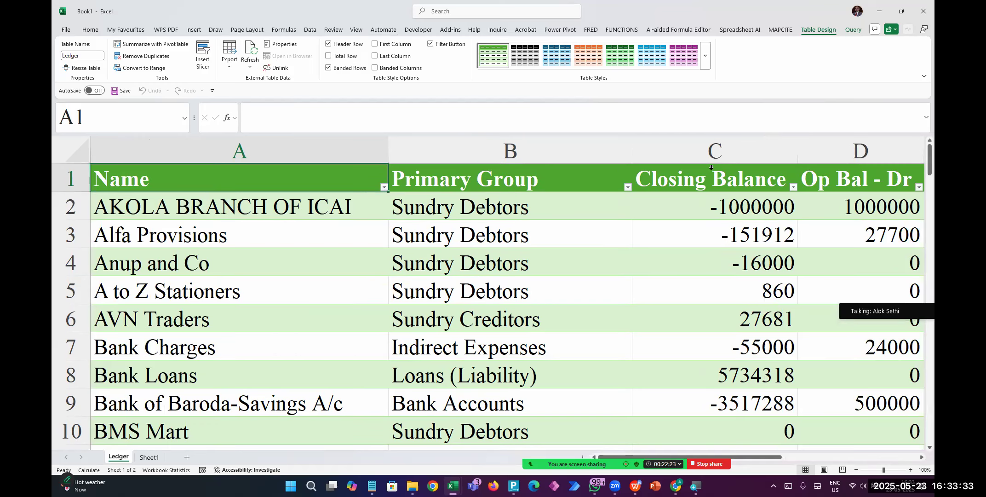
Step: Delete the Closing Balance column from the loaded Ledger table
left_click(708, 152)
key("ctrl+minus")
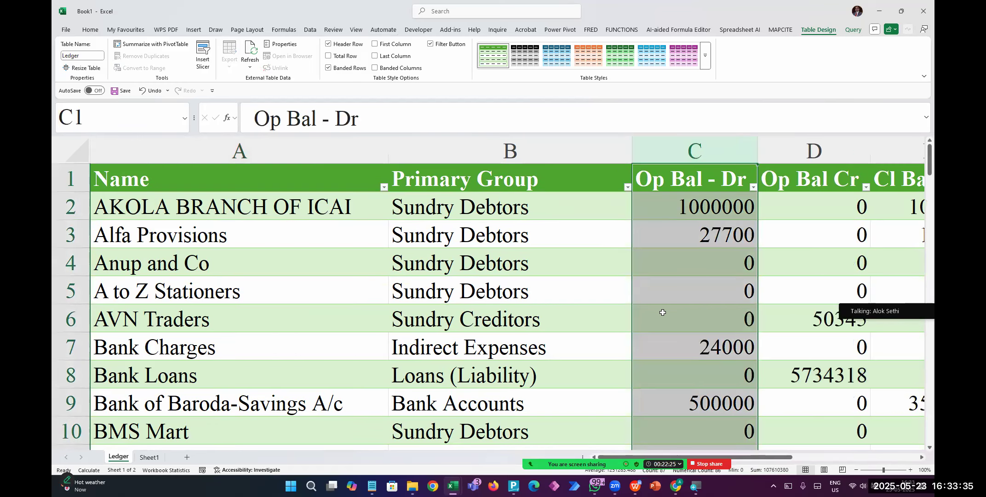
left_click(664, 310)
Step: Review the opening and closing balance debit and credit columns of the Ledger table one by one
scroll(667, 311, "right", 3)
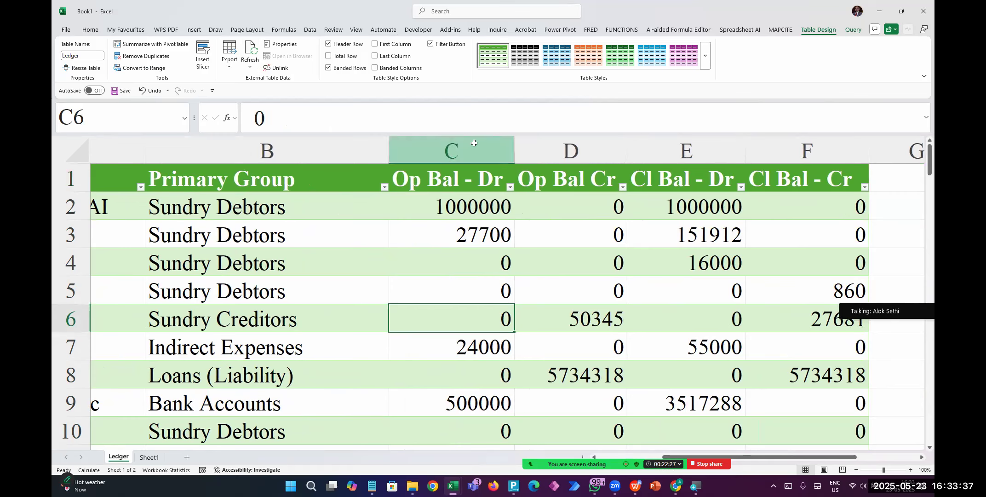
left_click(449, 142)
left_click(534, 145)
left_click(659, 141)
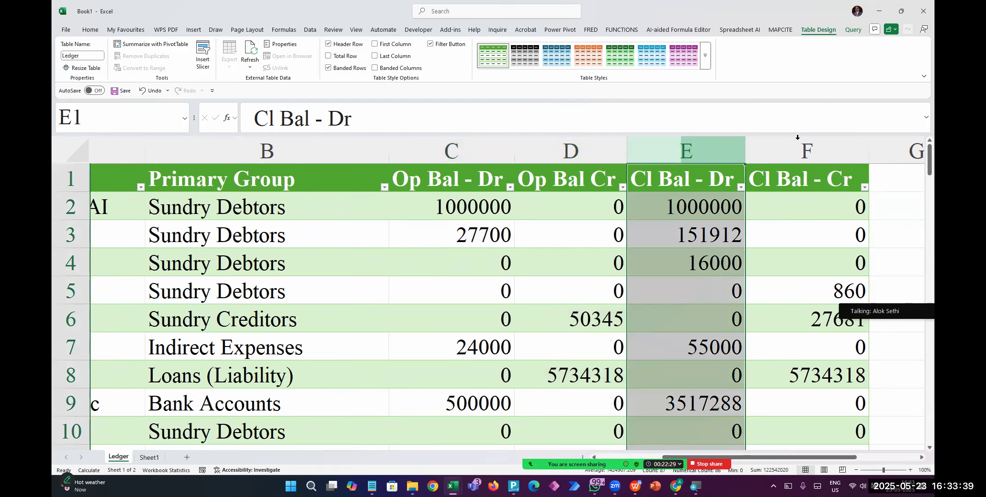
left_click(797, 137)
left_click(612, 255)
scroll(611, 255, "left", 5)
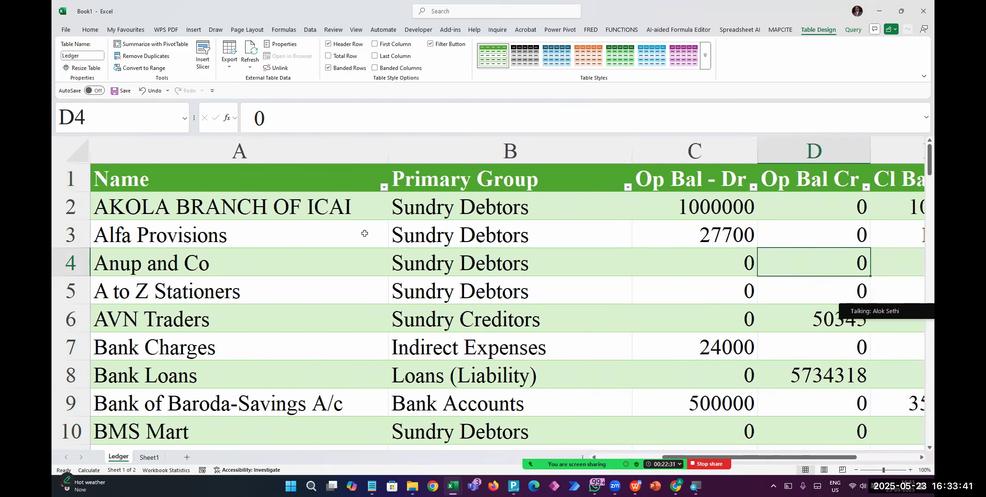
Step: Look through the ledger names in the Name column of the Ledger table, down to the last record and back up
left_click(252, 228)
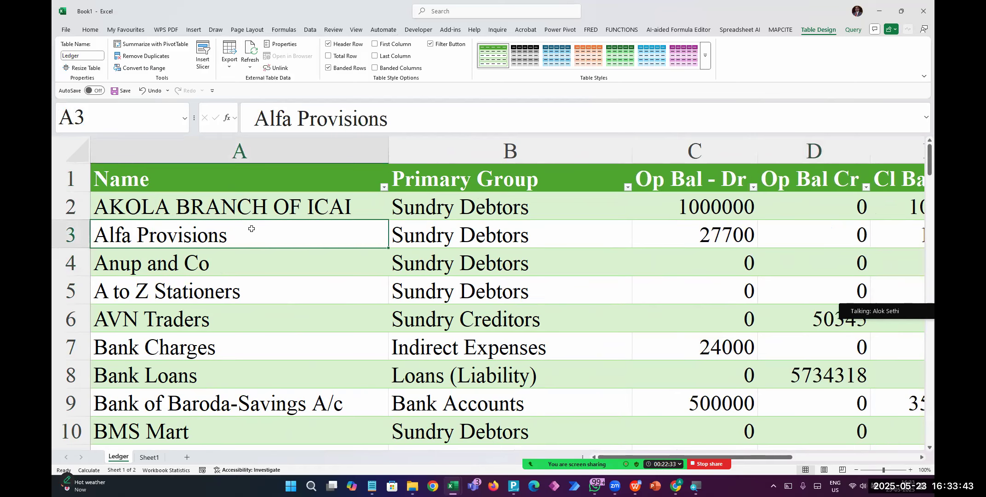
key("Up")
key("Up")
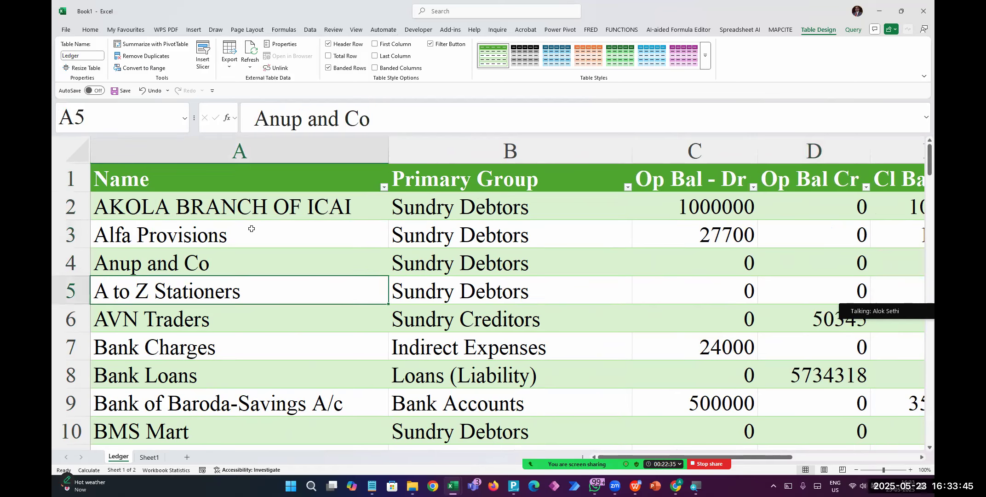
key("Down")
key("Down")
key("Down")
key("Down")
key("Down")
key("Down")
key("Down")
key("Down")
key("Down")
key("Down")
key("Down")
key("Down")
key("Down")
key("Down")
key("Down")
key("Down")
key("Down")
key("Down")
key("Down")
key("Down")
key("Down")
key("Down")
key("Down")
key("Down")
key("Down")
key("Down")
key("Down")
key("Down")
key("Down")
key("Down")
key("Down")
key("Down")
key("Down")
key("Up")
key("Up")
key("Up")
key("Up")
key("Up")
key("Up")
key("Up")
key("Up")
key("Up")
key("Up")
key("Down")
key("Up")
key("Up")
key("Up")
key("Up")
key("Down")
key("Down")
key("Down")
key("Down")
key("Down")
key("Down")
key("Down")
key("Down")
key("Down")
key("Down")
key("Down")
key("Up")
key("Up")
key("Up")
key("Up")
key("Up")
key("Down")
key("Down")
key("Down")
key("Down")
key("Down")
key("Down")
key("Down")
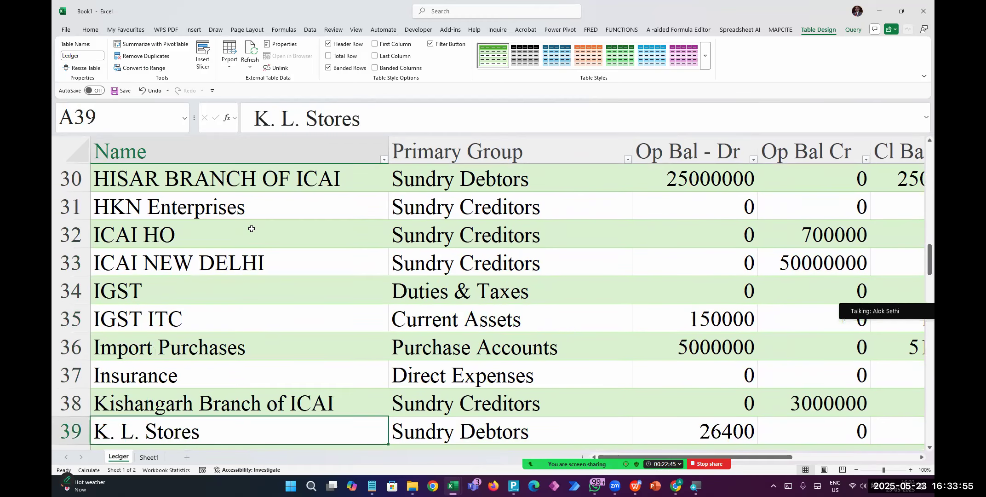
key("Down")
key("Up")
key("Down")
key("Down")
key("Down")
key("Down")
key("Down")
key("Down")
key("Down")
key("Down")
key("Down")
key("Down")
key("Down")
key("Down")
key("Down")
key("Down")
key("Down")
key("Down")
key("Down")
key("Down")
key("Down")
key("Down")
key("Down")
key("Down")
key("Down")
key("Down")
key("Down")
key("Down")
key("Down")
key("Down")
key("Down")
key("Down")
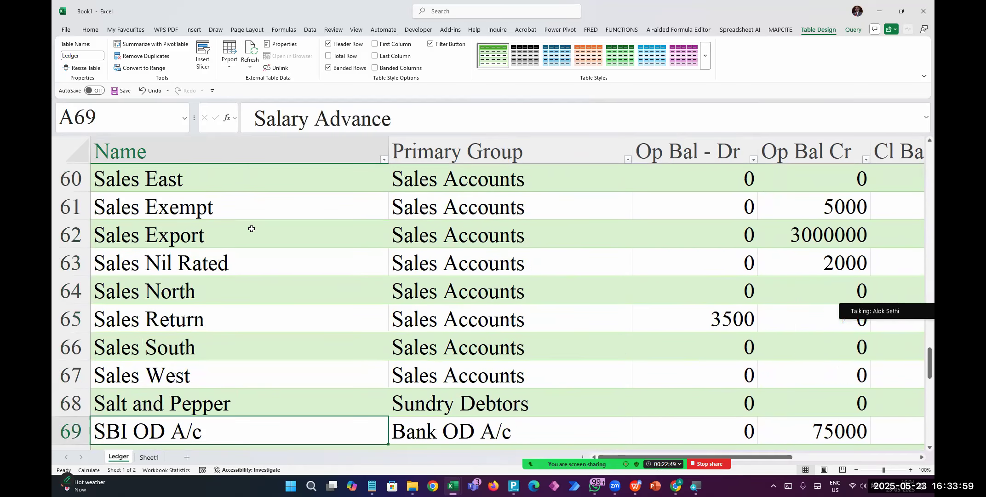
key("Down")
key("Down")
key("Down")
key("Down")
key("Down")
key("Down")
key("Down")
key("Down")
key("Down")
key("Down")
key("Down")
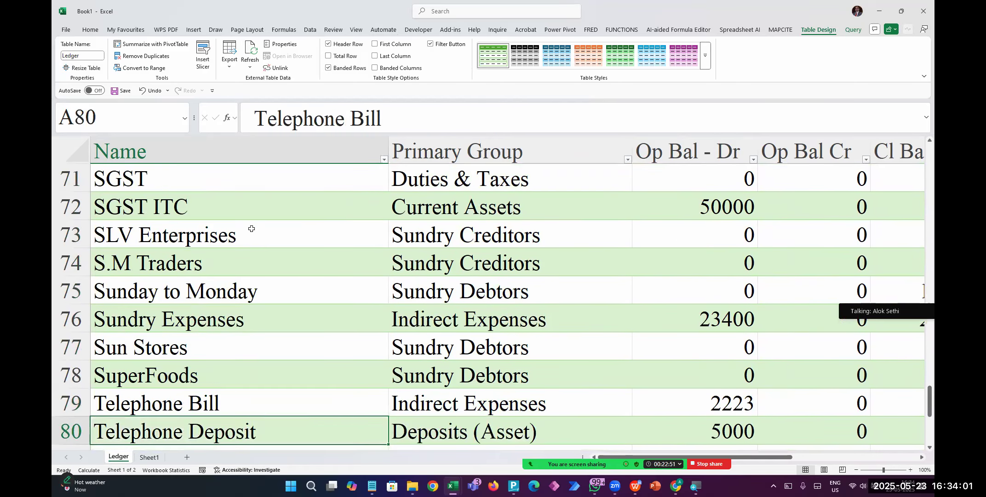
key("Down")
key("Down")
key("Down")
key("Down")
key("Down")
key("Down")
key("Down")
key("Down")
key("Down")
key("Down")
key("Down")
key("Down")
key("Down")
key("Down")
key("Down")
key("Up")
key("Up")
key("Up")
key("Up")
key("Up")
key("Up")
key("Up")
key("Up")
key("Up")
key("Up")
key("Up")
key("Up")
key("Up")
key("Up")
key("Up")
key("Down")
key("Down")
key("Down")
key("Down")
key("Up")
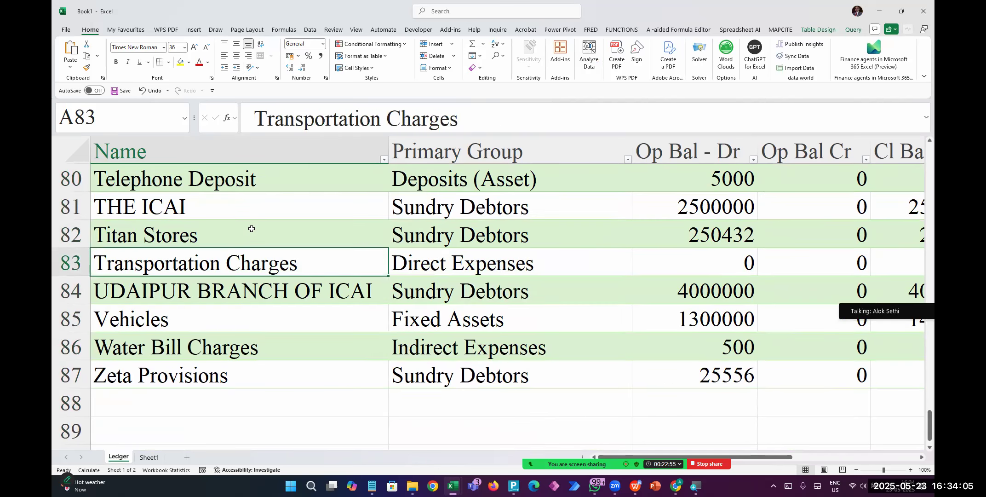
key("Up")
key("Up")
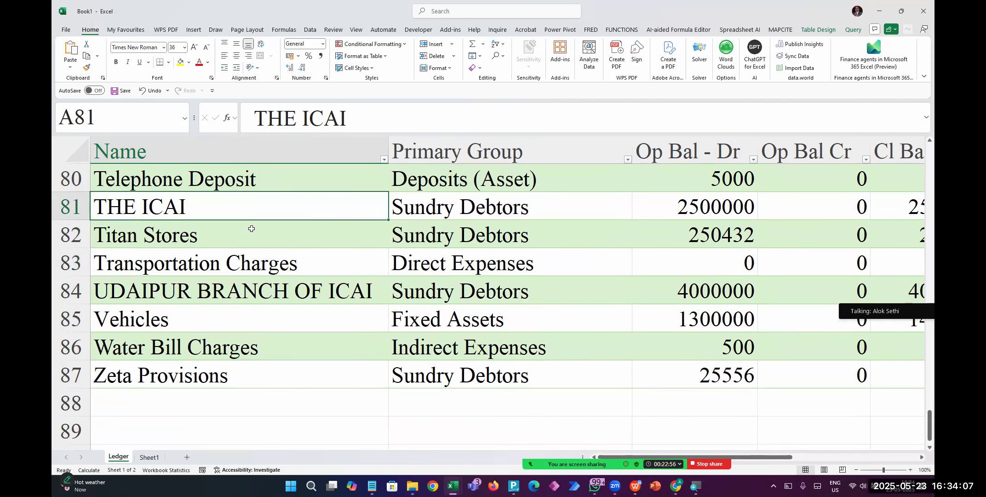
scroll(252, 228, "up", 4)
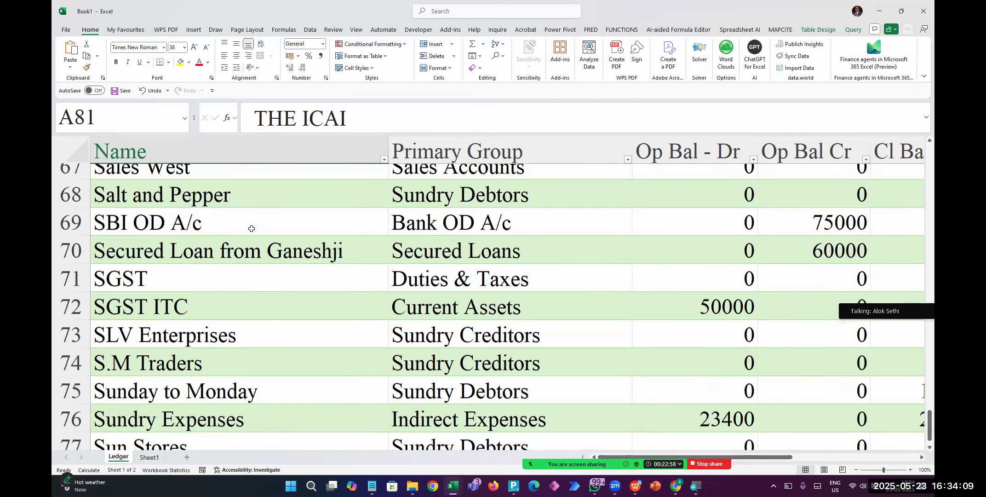
scroll(252, 229, "up", 16)
scroll(251, 229, "up", 2)
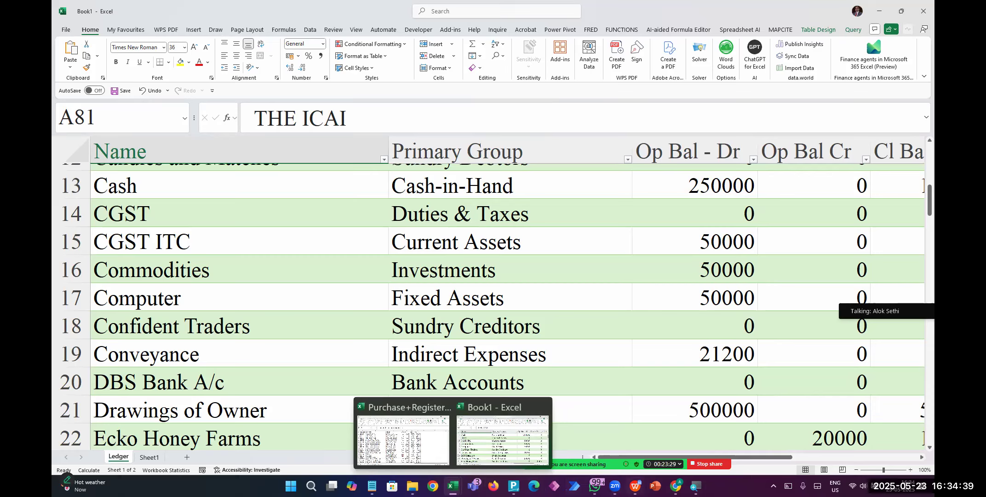
Step: Switch to TallyPrime and start a new ledger named Bharuch Branch of ICAI under the Sundry Debtors group
left_click(513, 486)
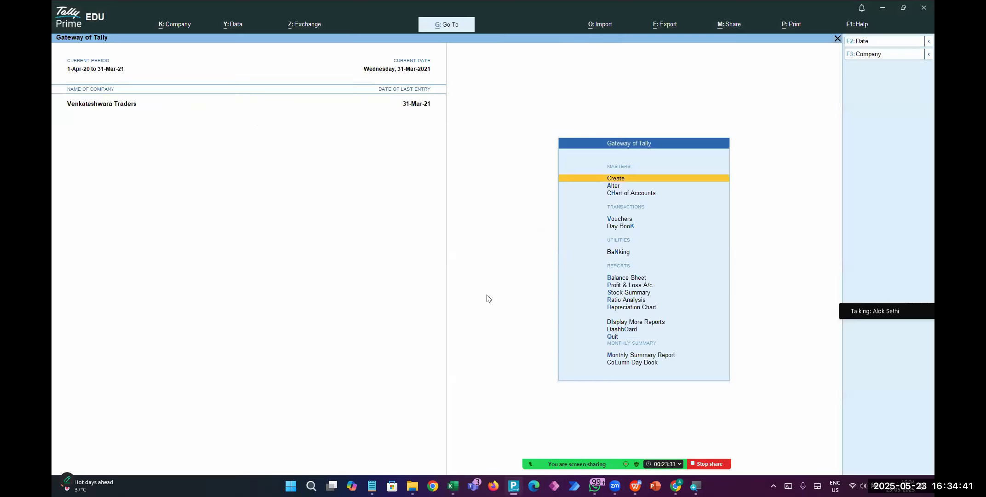
key("Return")
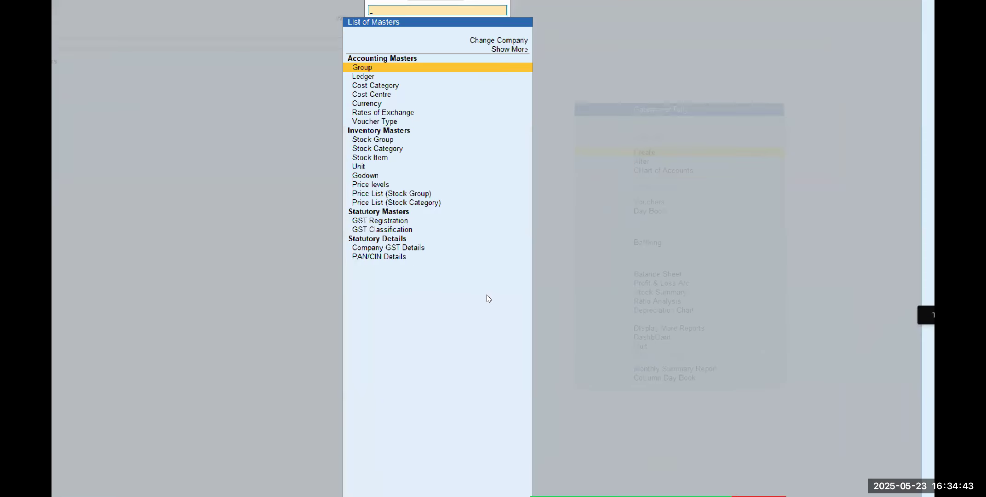
key("Down")
key("Return")
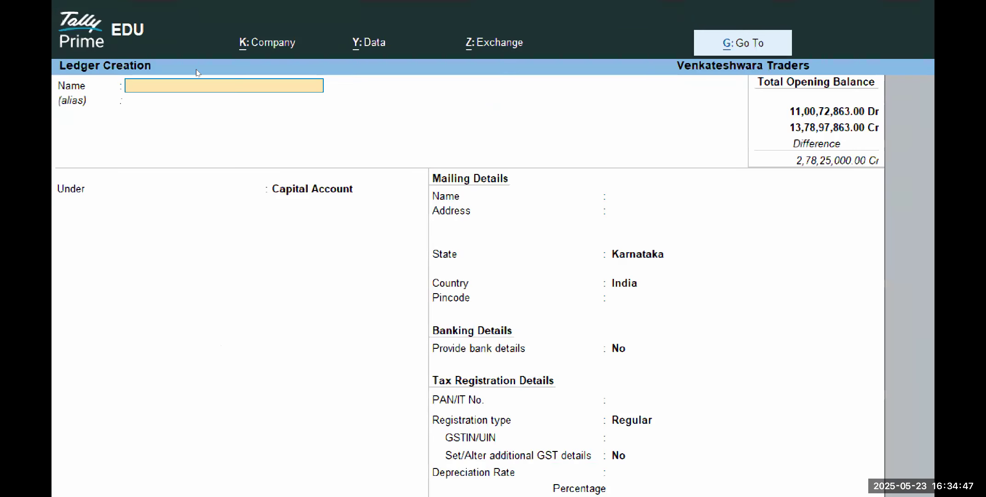
type("Bharuch Branch of ICAI")
key("Return")
key("Return")
type("Debt")
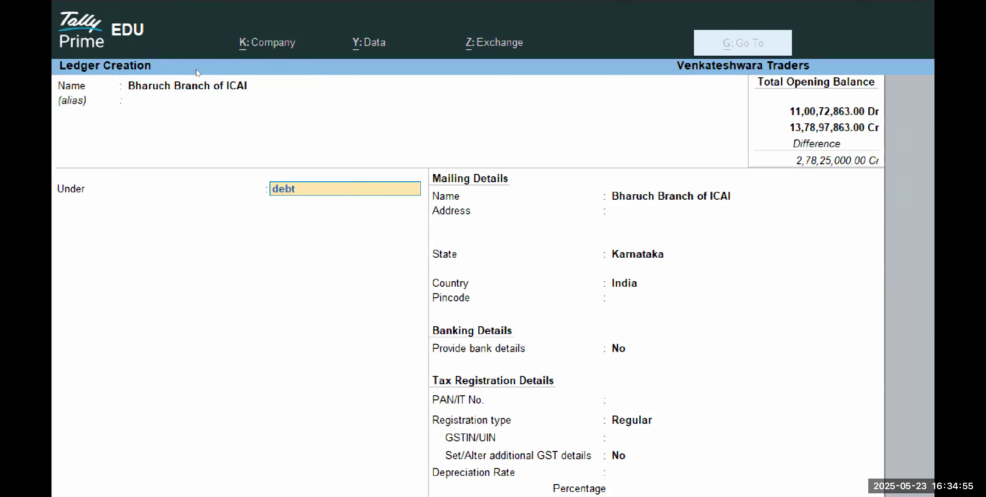
type("o")
key("Return")
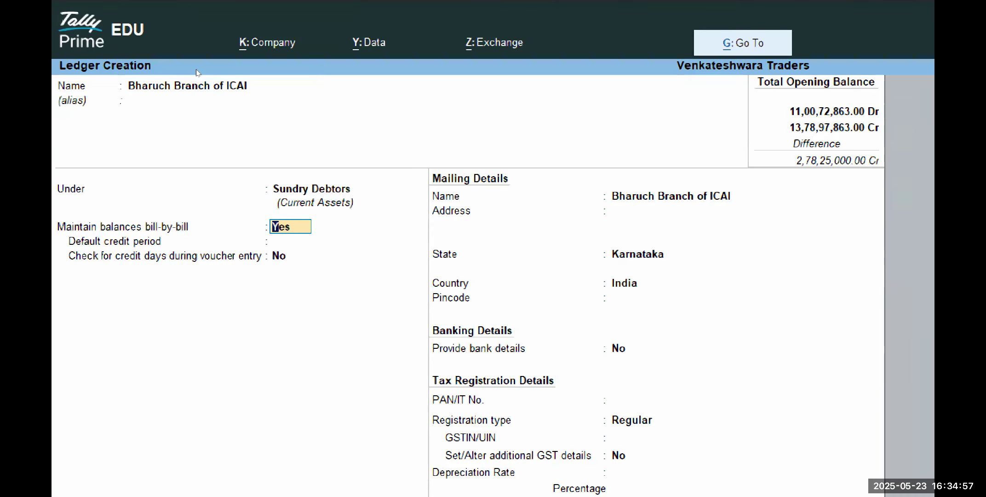
Step: Set the new ledger's state to Gujarat and keep the default bill-by-bill, banking and tax registration details
key("Return")
key("Return")
key("Return")
key("Return")
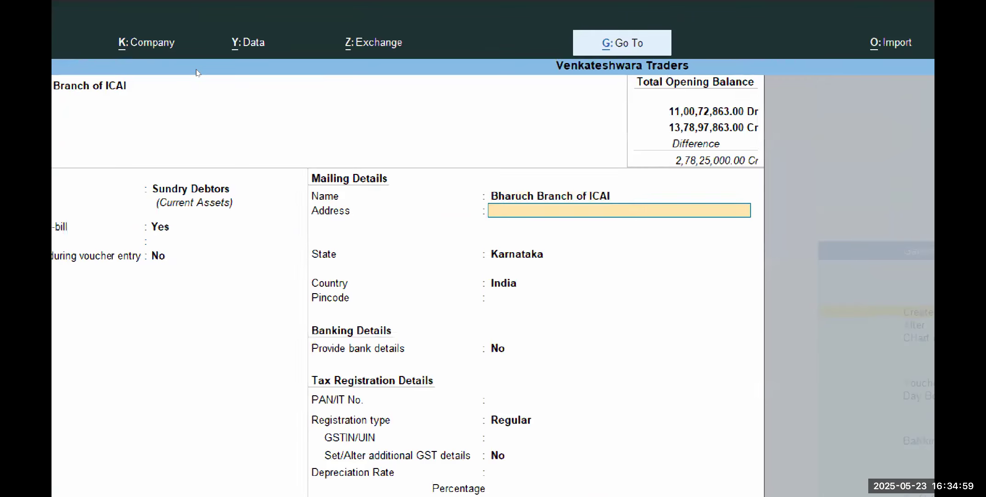
key("Return")
type("Gur")
type("jarat")
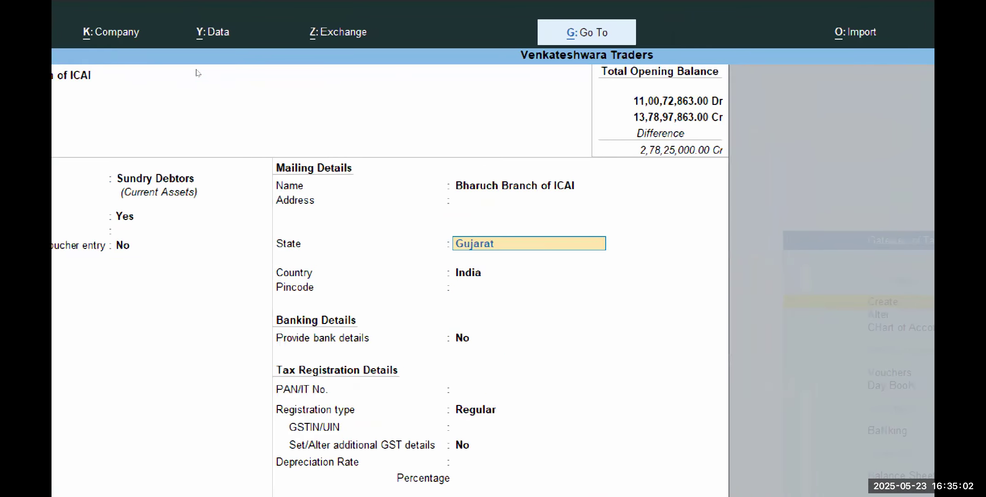
key("Return")
key("Return")
key("Return")
key("Return")
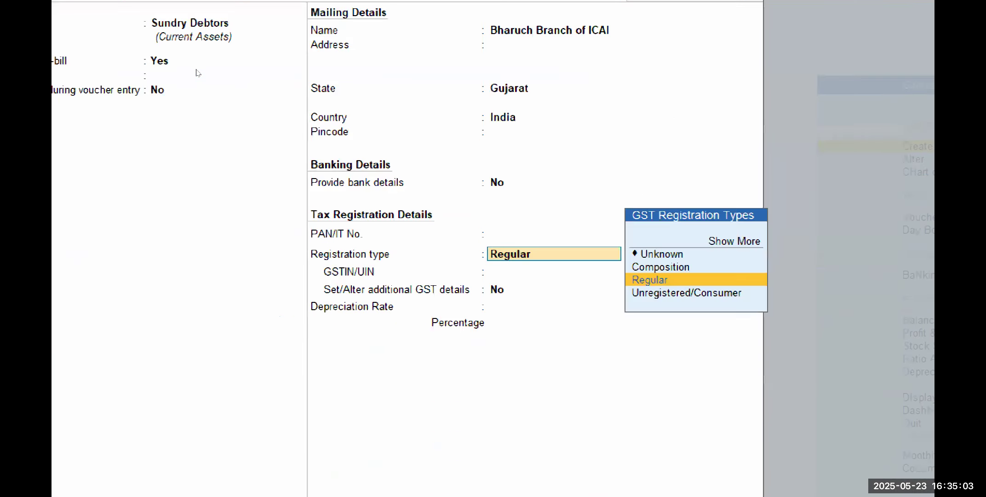
key("Return")
key("Return")
key("Return")
key("Return")
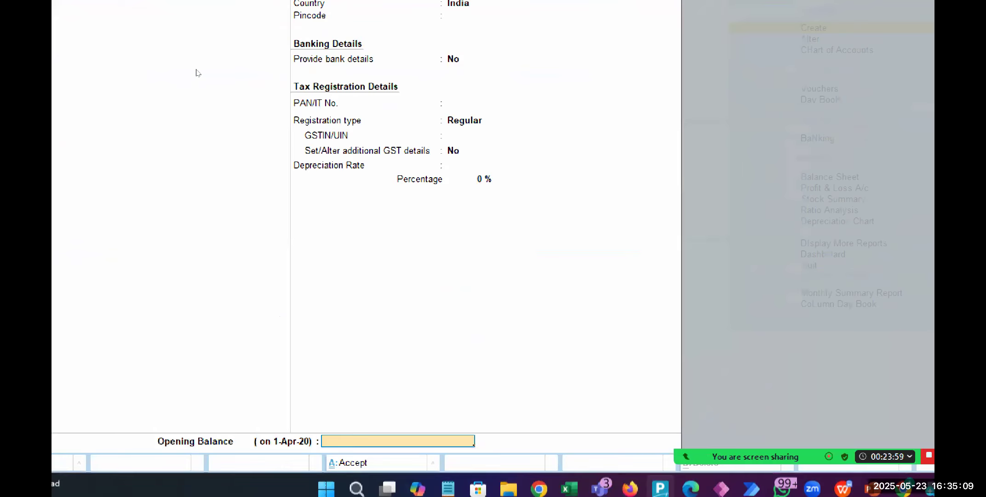
Step: Enter an opening balance of 4,50,00,000 Dr for the Bharuch Branch ledger, accept the blank bill-wise breakup and save the ledger
type("45000000")
key("Return")
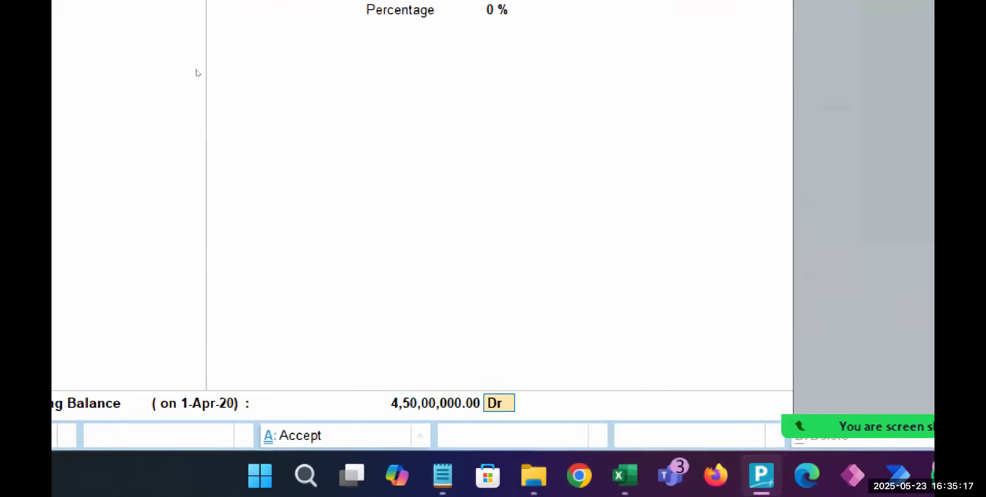
key("BackSpace")
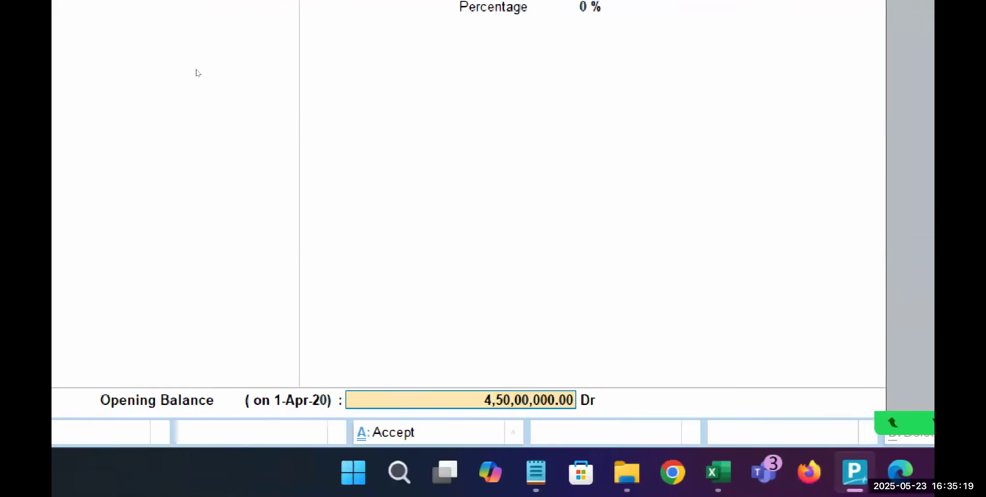
key("BackSpace")
key("Return")
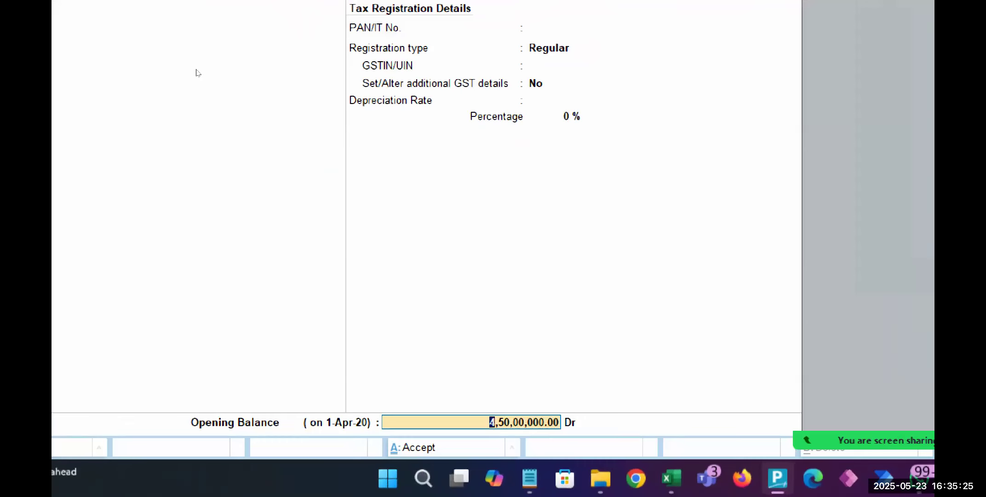
key("BackSpace")
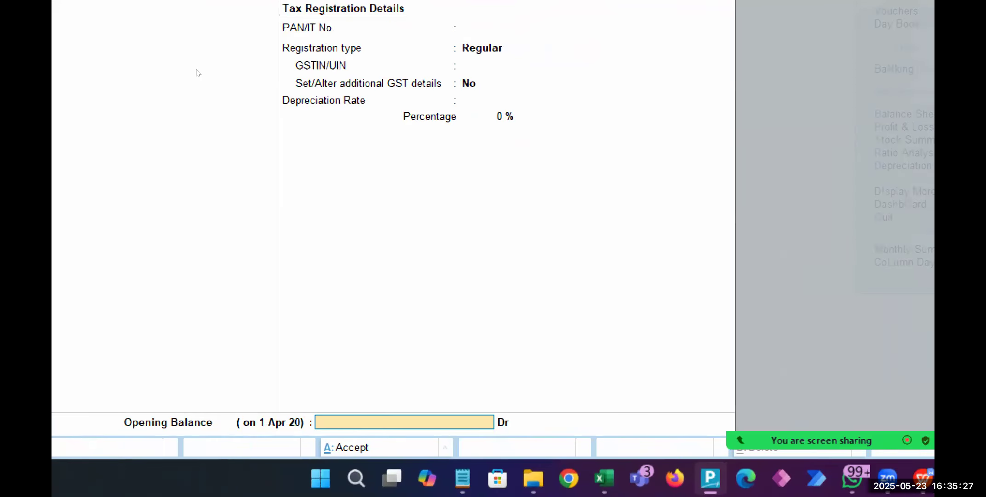
type("4,50,00,000")
key("Return")
key("Return")
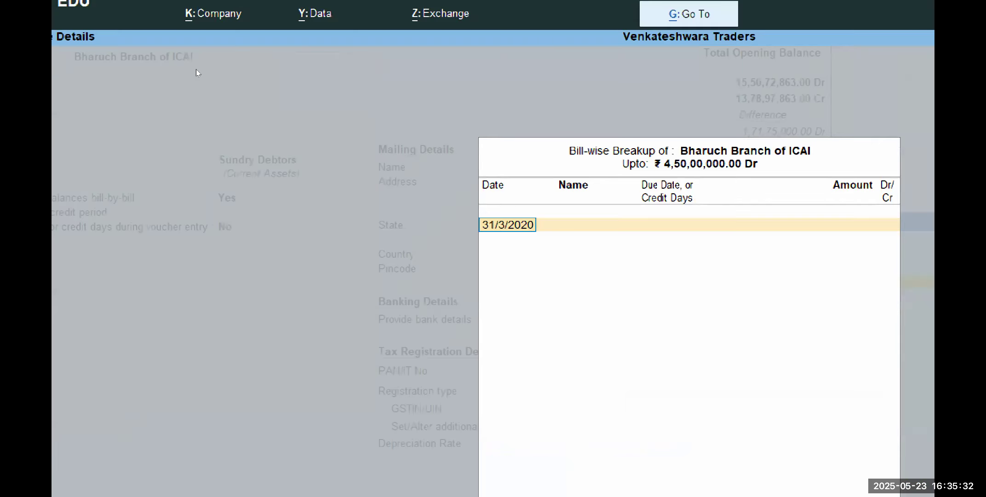
key("ctrl+a")
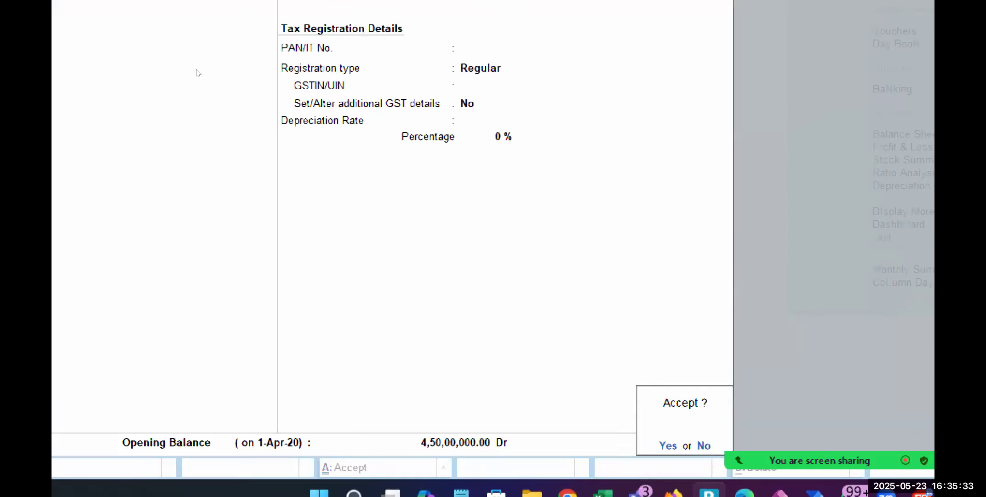
key("Return")
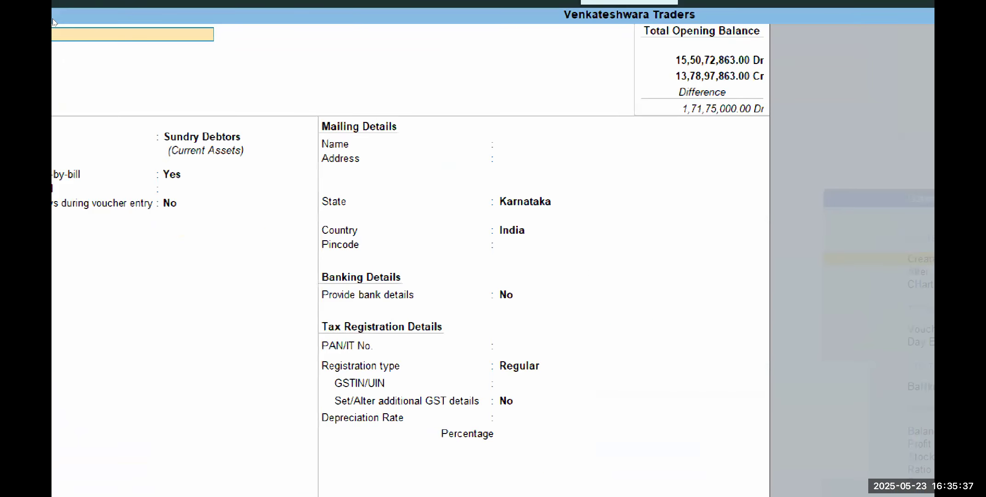
Step: Start another ledger named The ICAI HO New Delhi and place it under the Sundry Creditors group
type("The Icai")
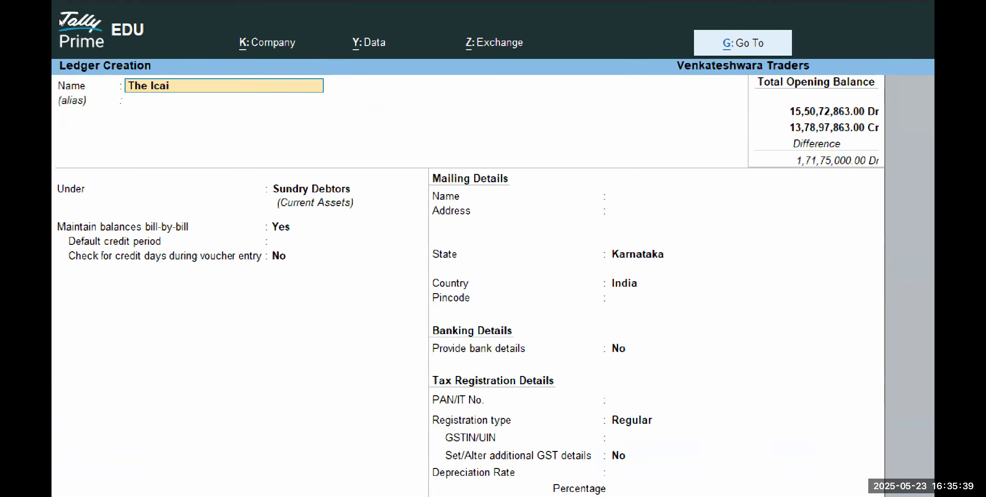
key("BackSpace")
key("BackSpace")
key("BackSpace")
key("BackSpace")
type("ICAI HO NEW")
key("BackSpace")
key("BackSpace")
type("ew Delhi")
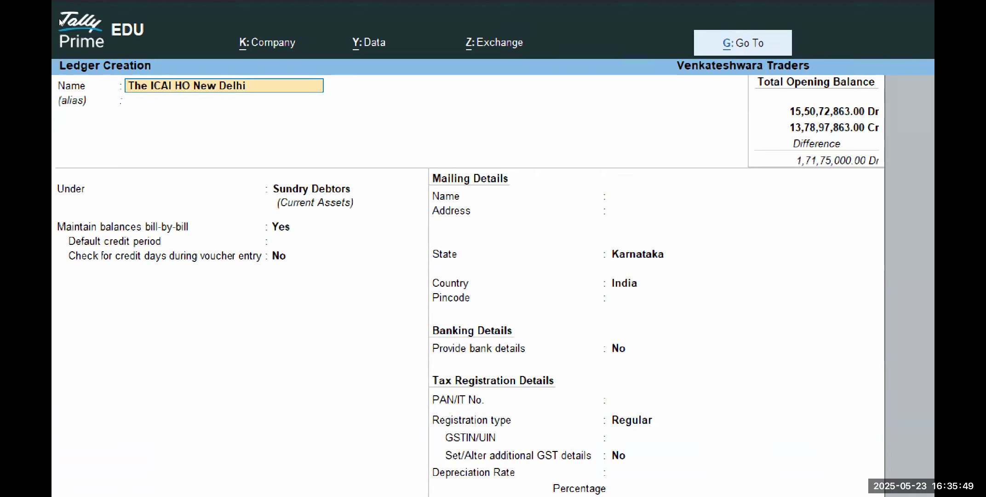
key("Return")
type("cred")
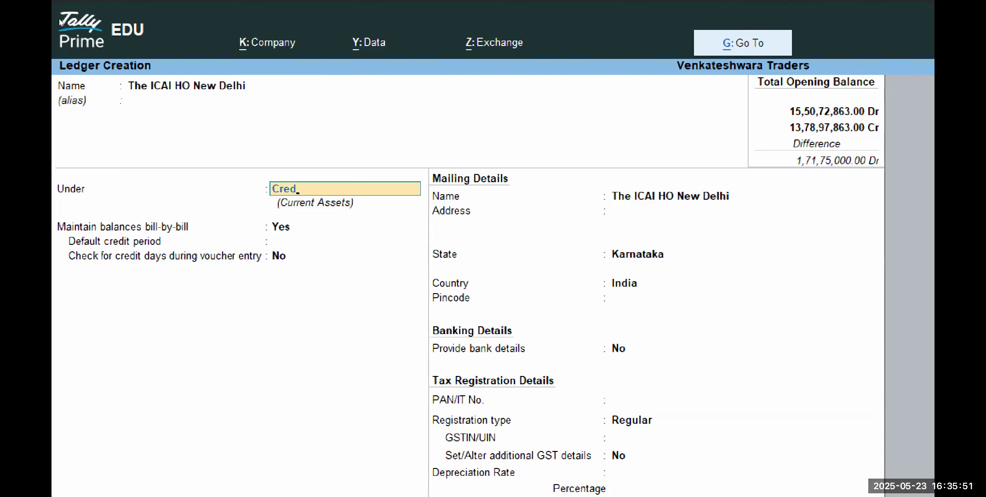
type("itor")
key("Return")
Step: Set the state of The ICAI HO New Delhi ledger to Delhi and keep the other mailing, banking and tax defaults
key("Return")
key("Return")
key("Return")
key("Return")
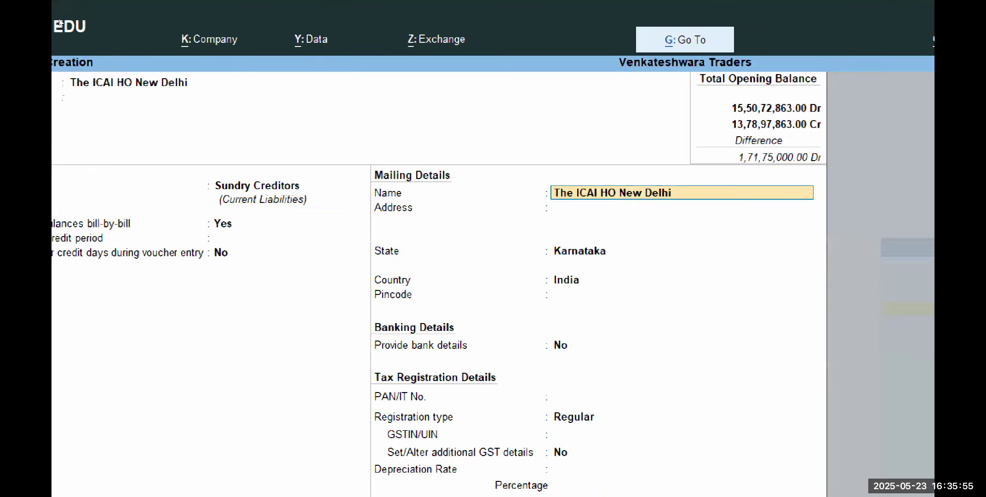
type("New Del")
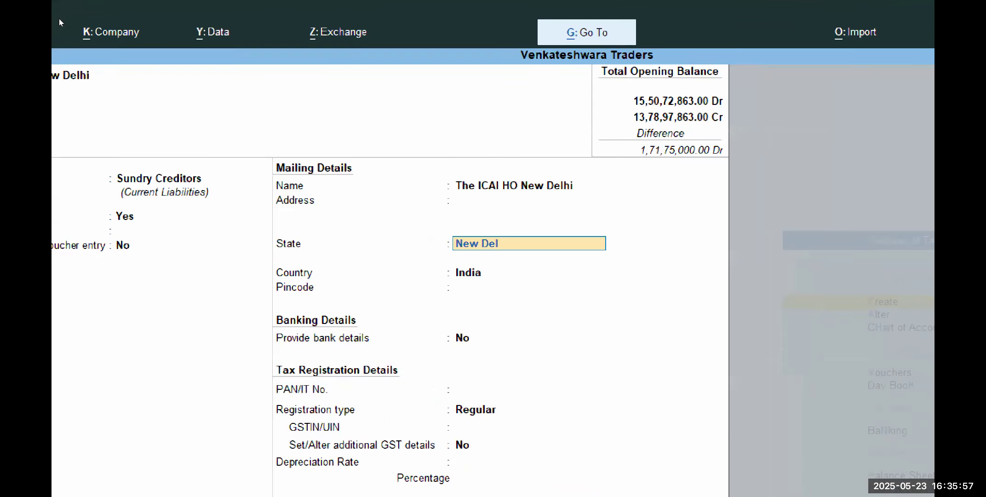
key("Return")
key("Return")
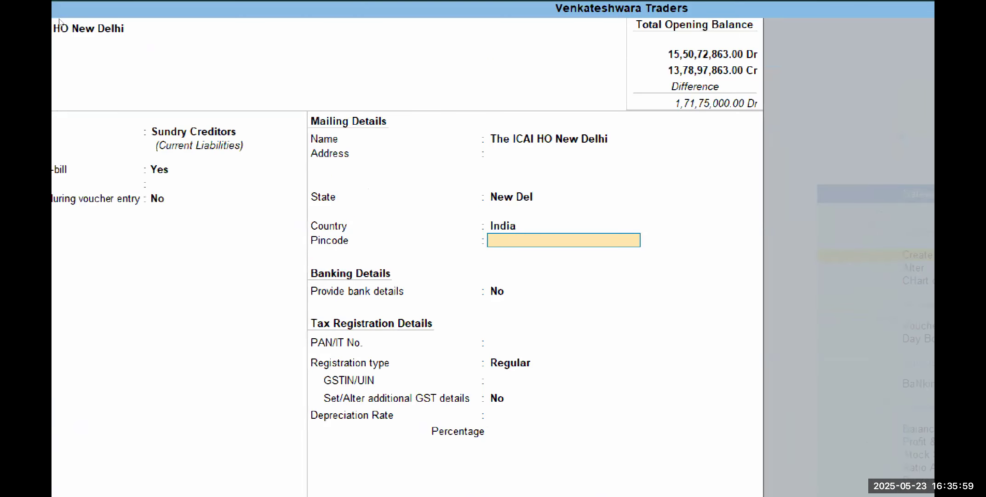
key("BackSpace")
type("Delhi")
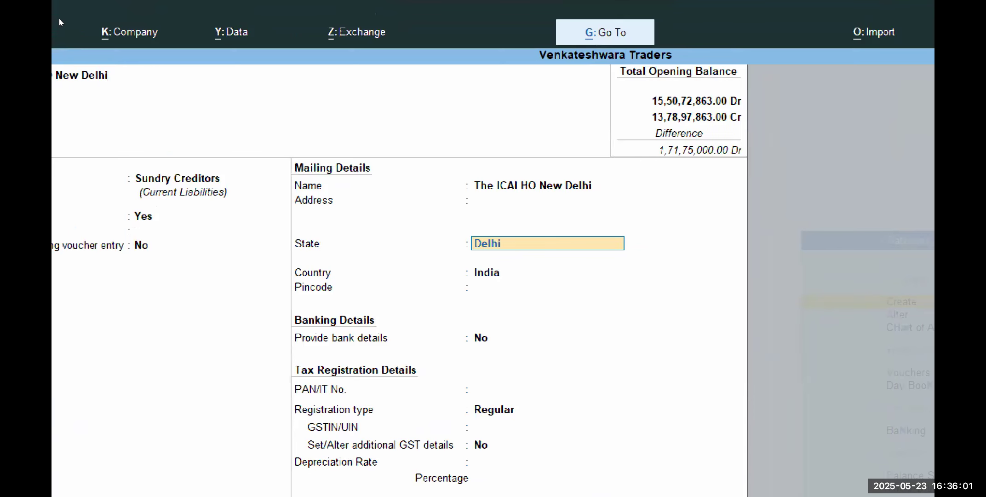
key("Return")
key("Return")
key("Return")
key("Return")
key("Return")
key("Return")
key("Return")
key("Return")
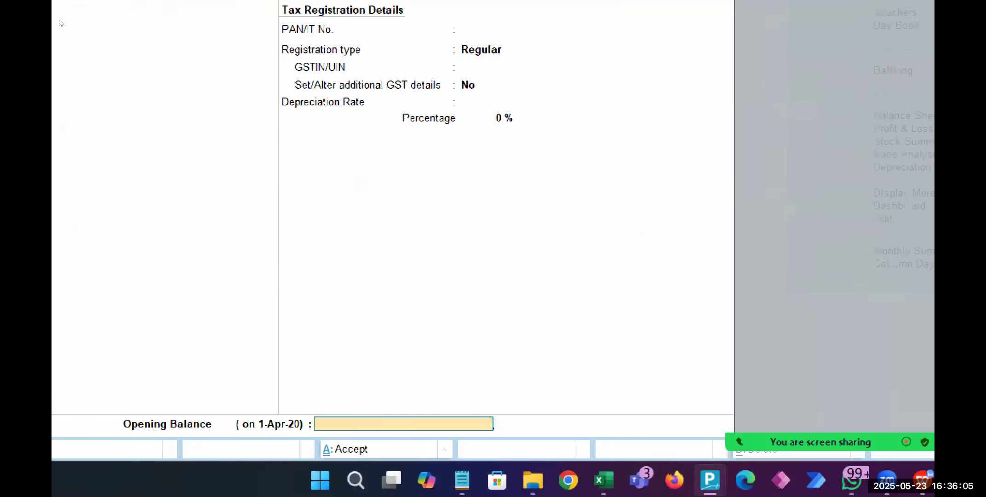
Step: Enter a credit opening balance of 2,50,00,000, save the ledger and return to the Gateway of Tally
type("25000000")
key("Return")
key("Return")
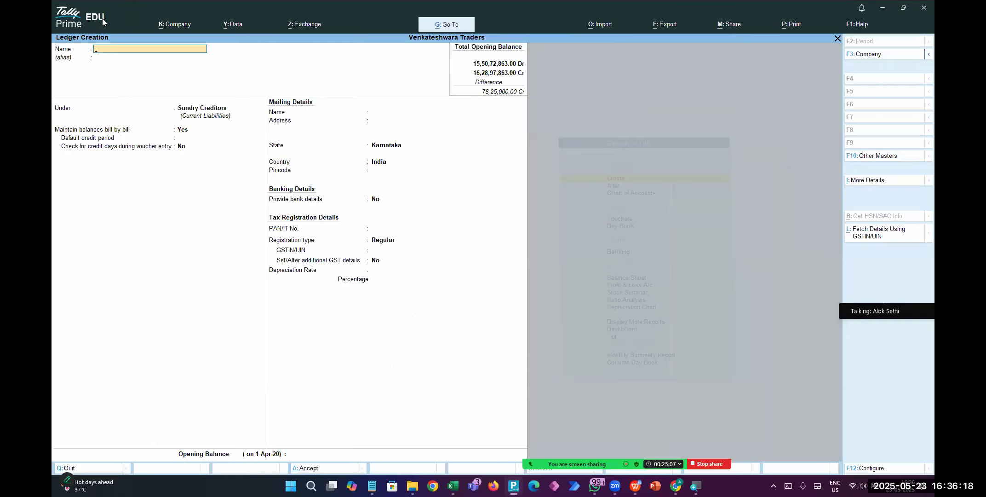
key("Escape")
key("Escape")
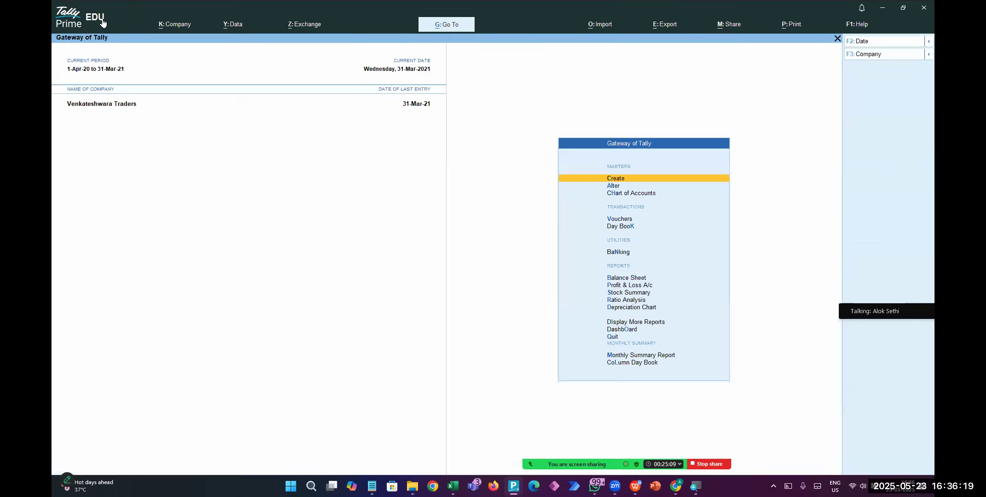
Step: Open the Balance Sheet and drill down through Current Assets to the Sundry Debtors group summary
key("b")
key("Right")
key("Down")
key("Down")
key("Return")
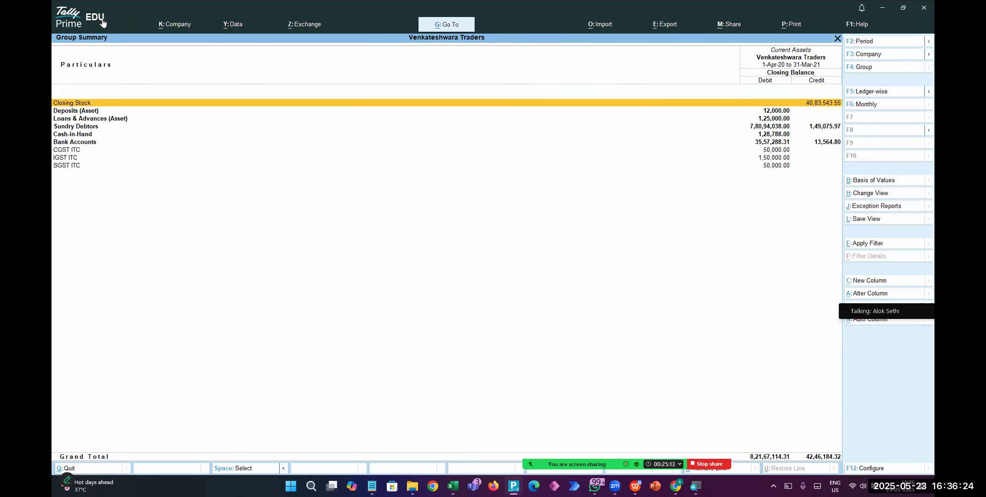
key("Down")
key("Down")
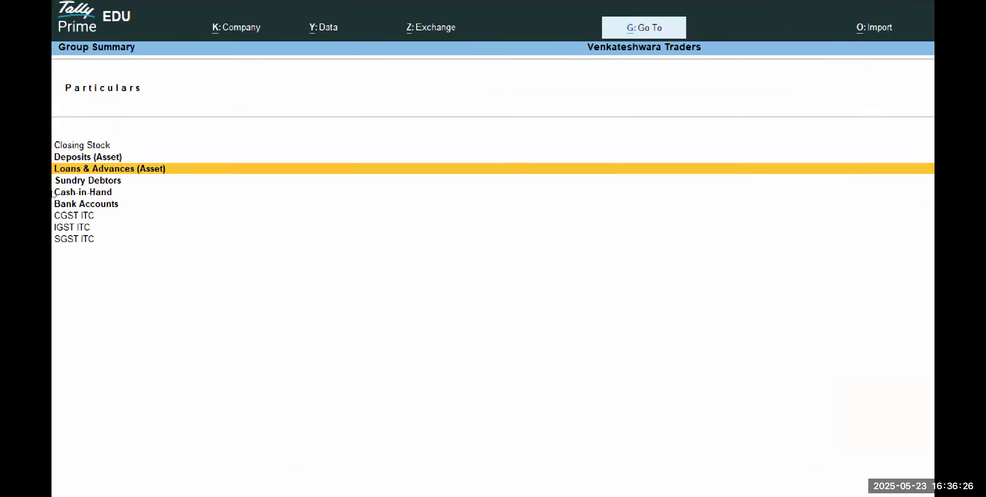
key("Down")
key("Return")
Step: Look through the Sundry Debtors ledgers for the newly created Bharuch Branch of ICAI
key("Down")
key("Down")
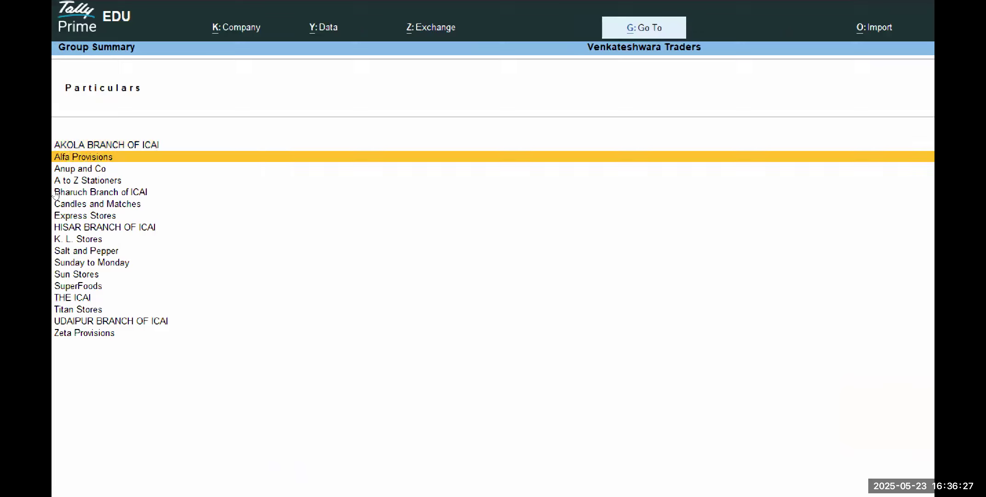
key("Down")
key("Down")
key("Down")
key("Down")
key("Down")
key("Down")
key("Down")
key("Up")
key("Up")
key("Down")
key("Down")
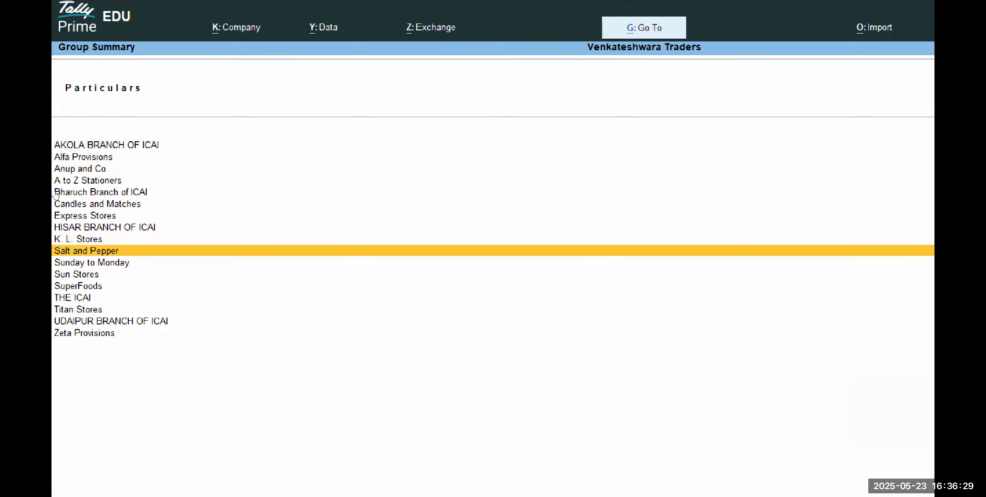
key("Down")
key("Down")
key("Up")
key("Up")
key("Up")
key("Up")
key("Up")
key("Up")
key("Up")
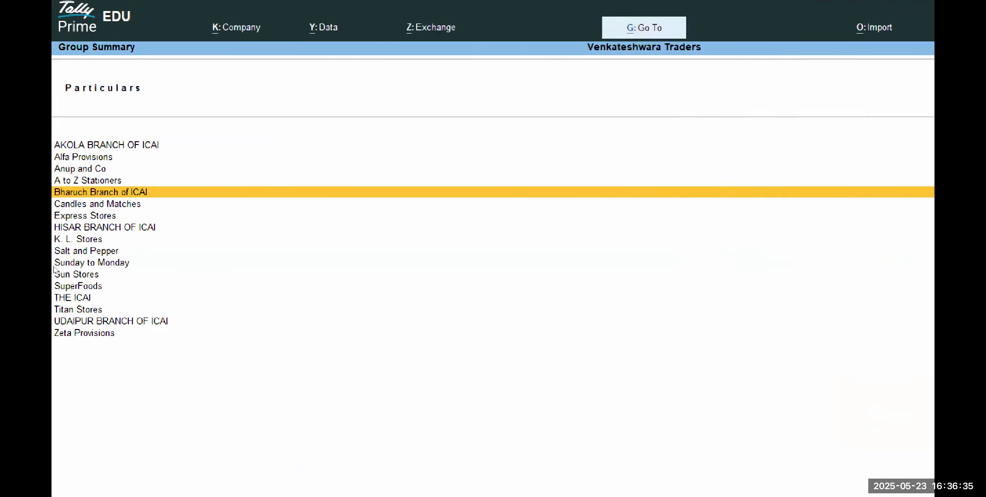
Step: Go back to the Balance Sheet and drill down through Current Liabilities to the Sundry Creditors group summary
key("Escape")
key("Escape")
key("Left")
key("Up")
key("Down")
key("Return")
key("Down")
key("Down")
key("Return")
Step: Look through the Sundry Creditors ledgers and their closing balances for the newly created The ICAI HO New Delhi
key("Down")
key("Down")
key("Down")
key("Down")
key("Down")
key("Down")
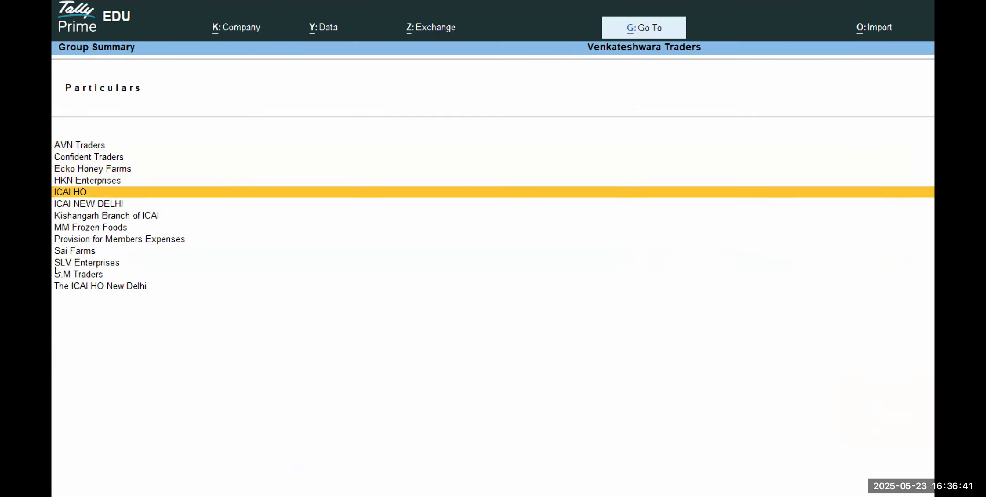
key("Up")
key("Down")
key("Down")
key("Down")
key("Down")
key("Down")
key("Down")
key("Down")
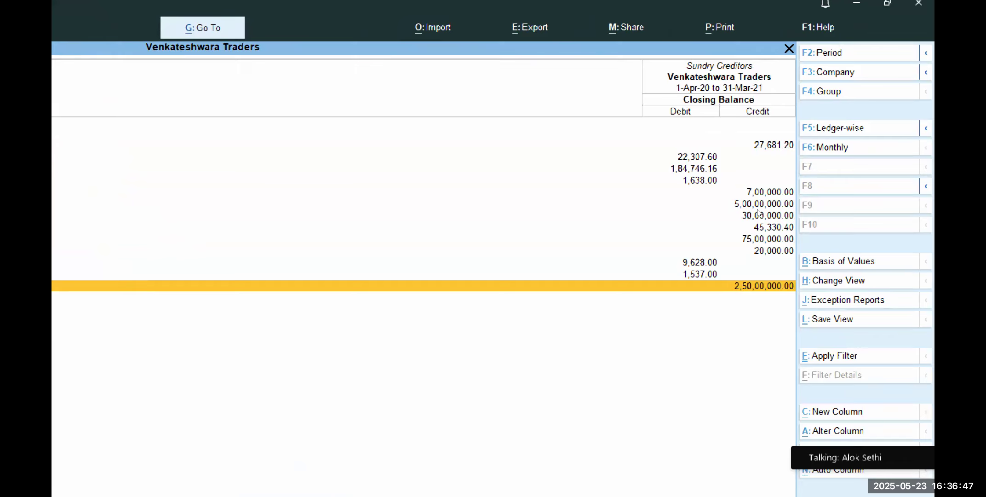
Step: Switch back to the Excel workbook and select a cell in the Ledger table's Primary Group column
key("alt+Tab")
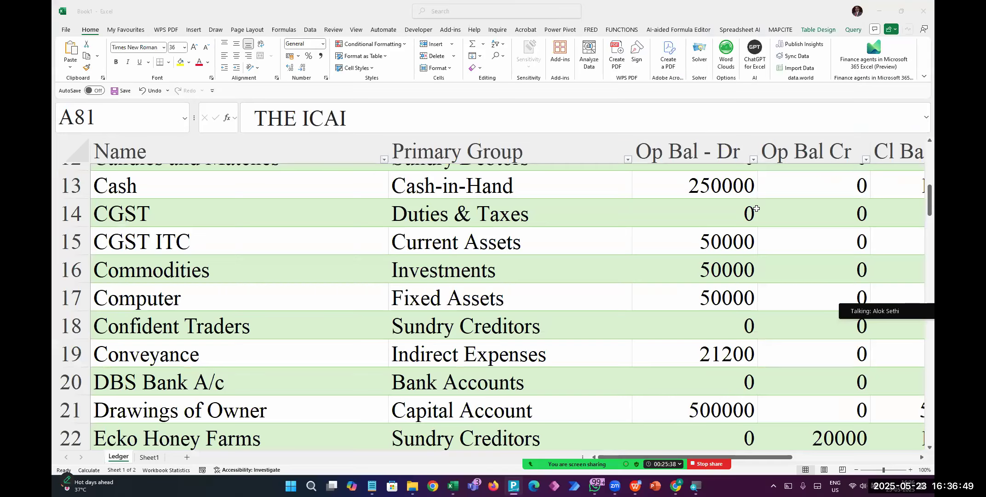
left_click(487, 238)
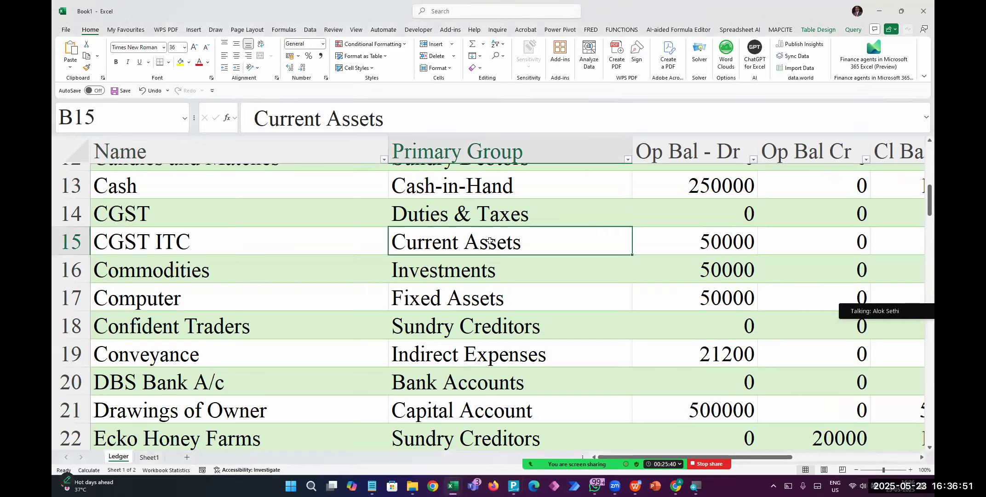
Step: Look through the Ledger table down to its last rows for the new ledgers and select the THE ICAI row
scroll(490, 239, "down", 1, "ctrl")
scroll(490, 240, "down", 3, "ctrl")
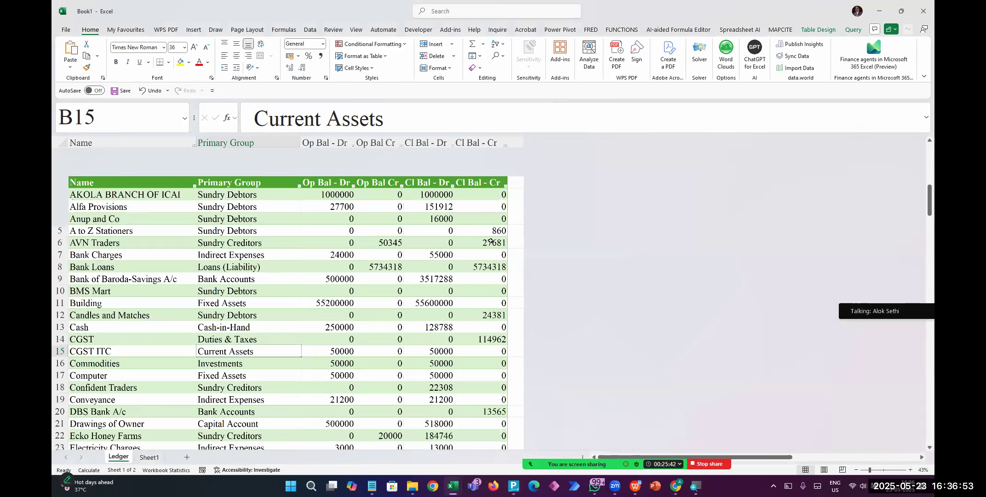
scroll(262, 223, "up", 2, "ctrl")
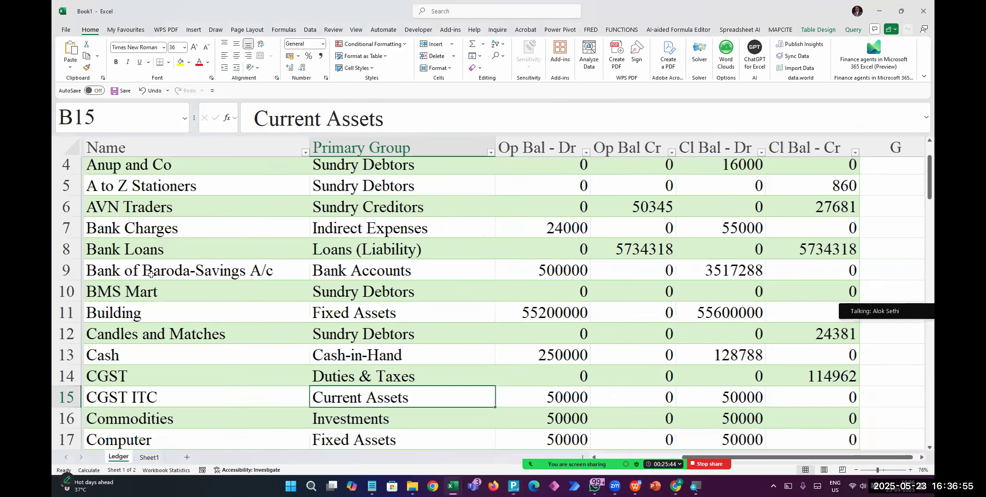
left_click(151, 271)
scroll(150, 275, "down", 5)
scroll(151, 275, "down", 11)
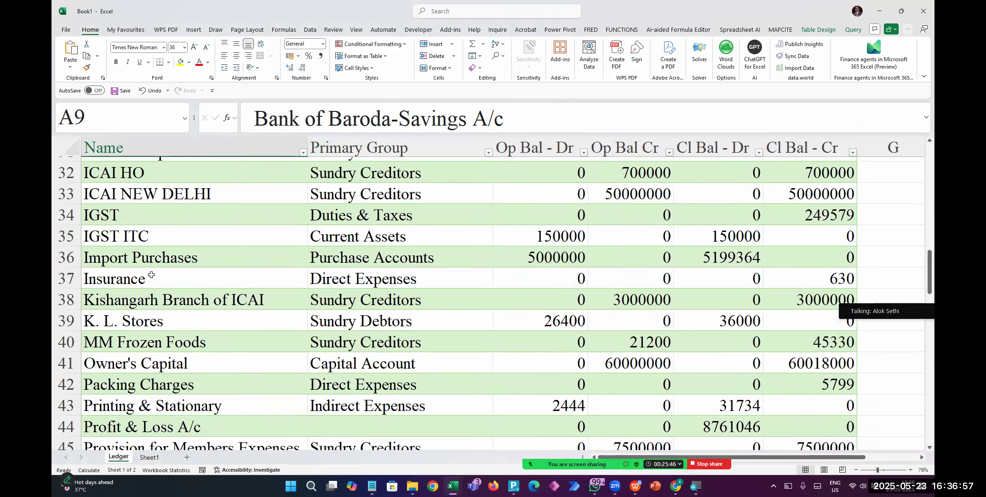
scroll(151, 275, "down", 9)
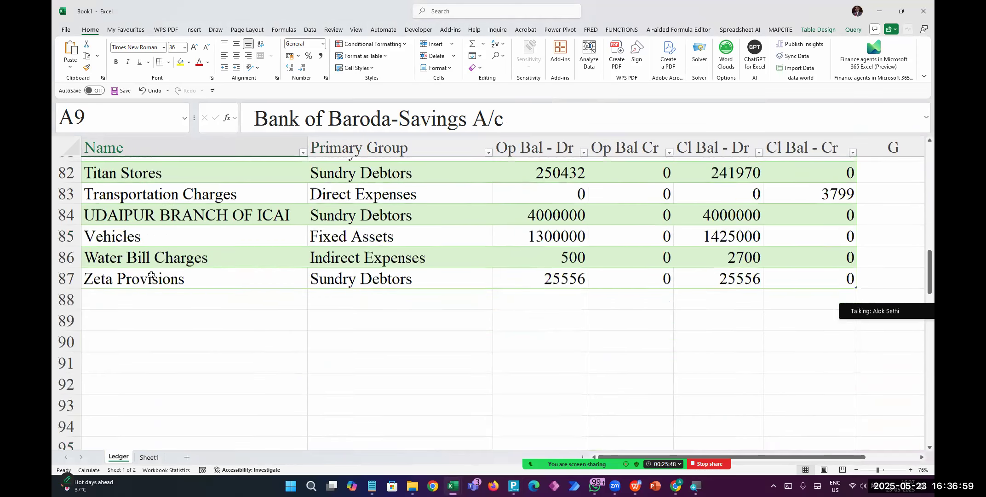
scroll(97, 278, "up", 1)
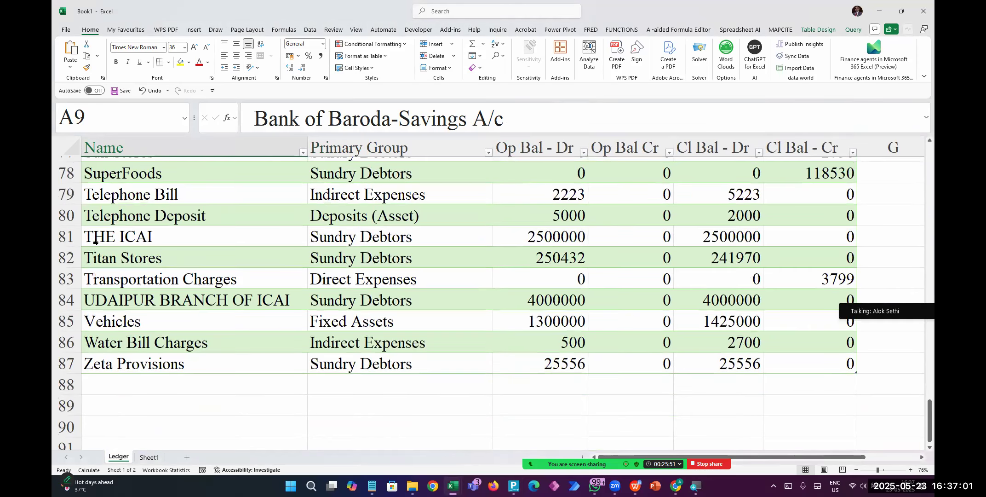
left_click(95, 239)
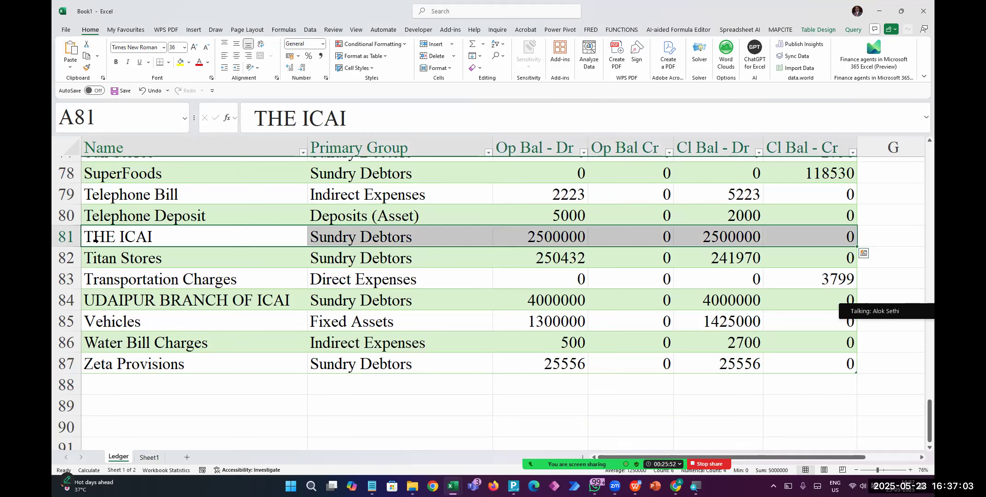
Step: Refresh the Ledger query from the table's top and make the Bharuch Branch of ICAI row bold
scroll(241, 228, "up", 20)
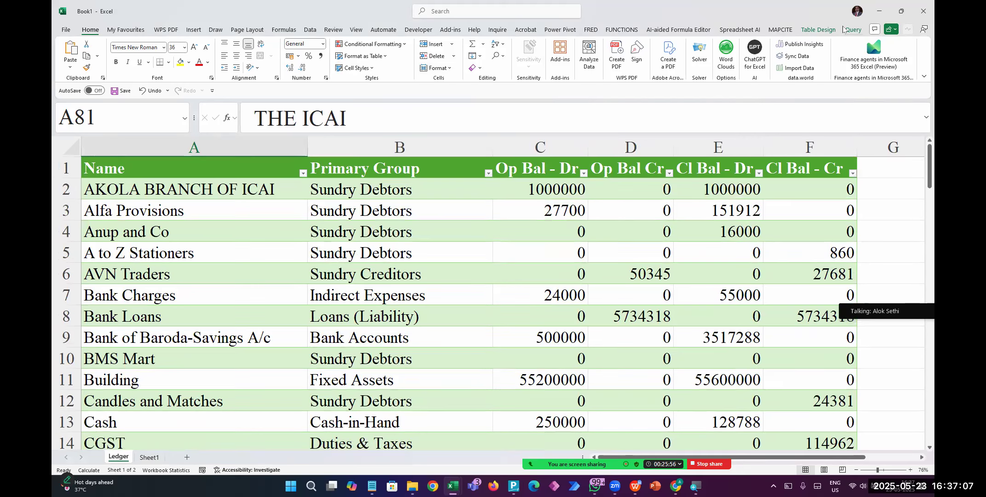
left_click(851, 30)
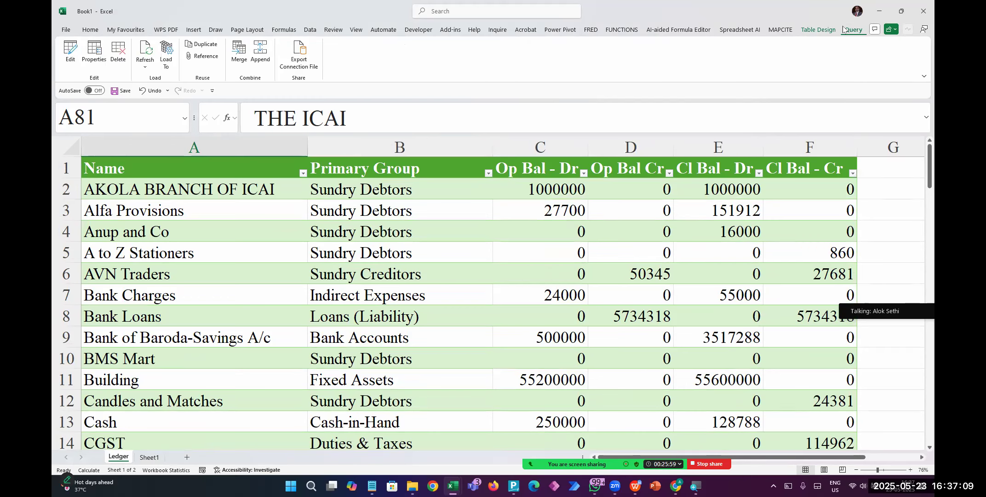
left_click(145, 51)
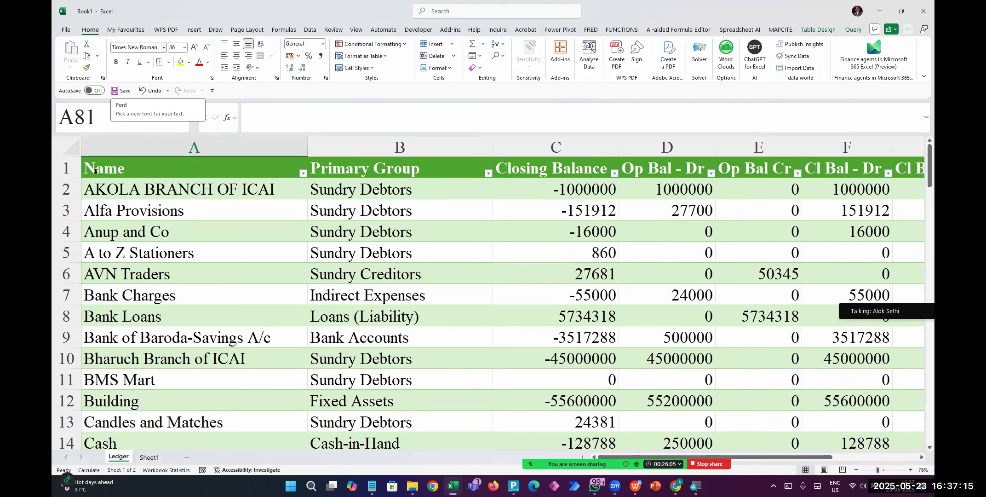
left_click(67, 352)
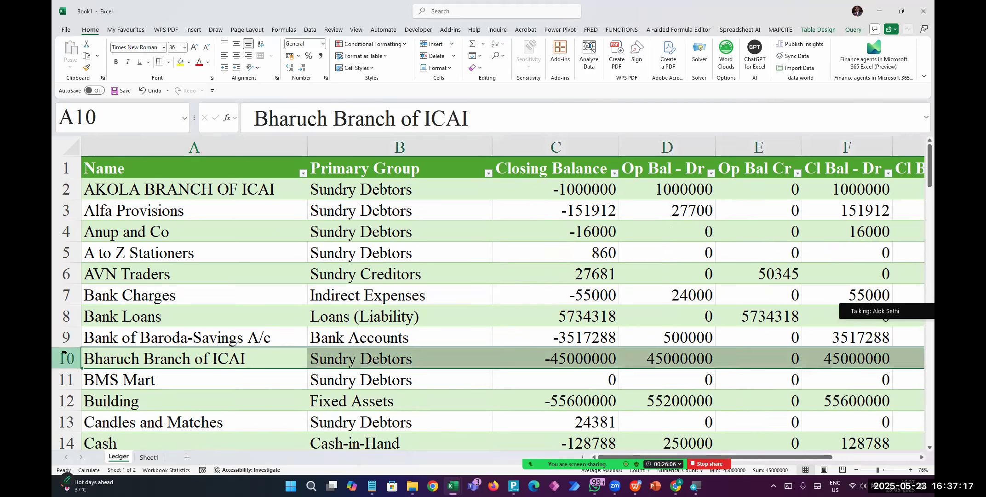
key("ctrl+b")
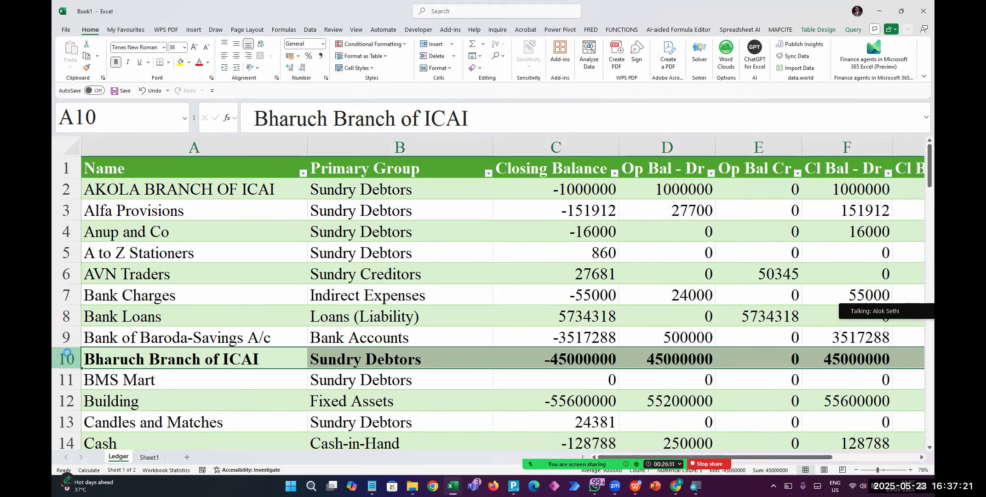
Step: Find The ICAI HO New Delhi in the Ledger table, make its whole row bold, and return to cell A1
scroll(64, 353, "down", 5)
scroll(63, 325, "up", 3)
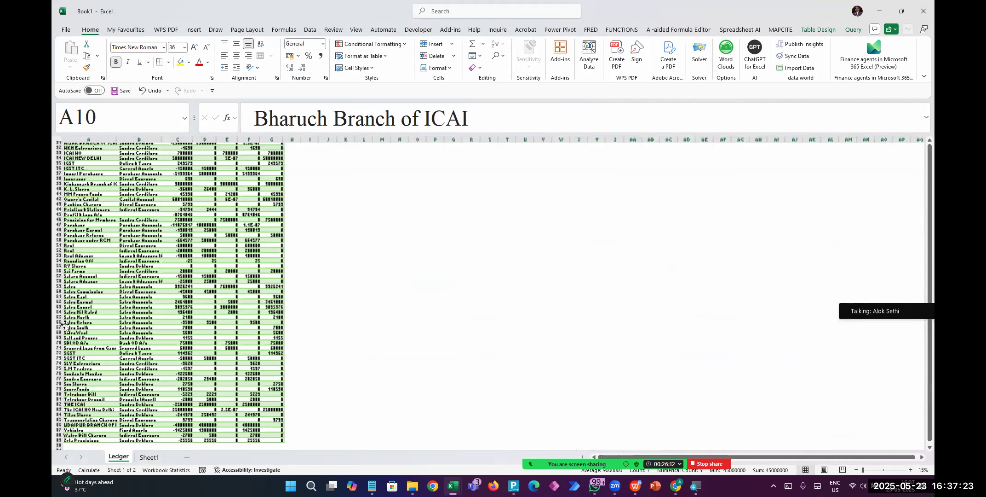
scroll(64, 325, "down", 4)
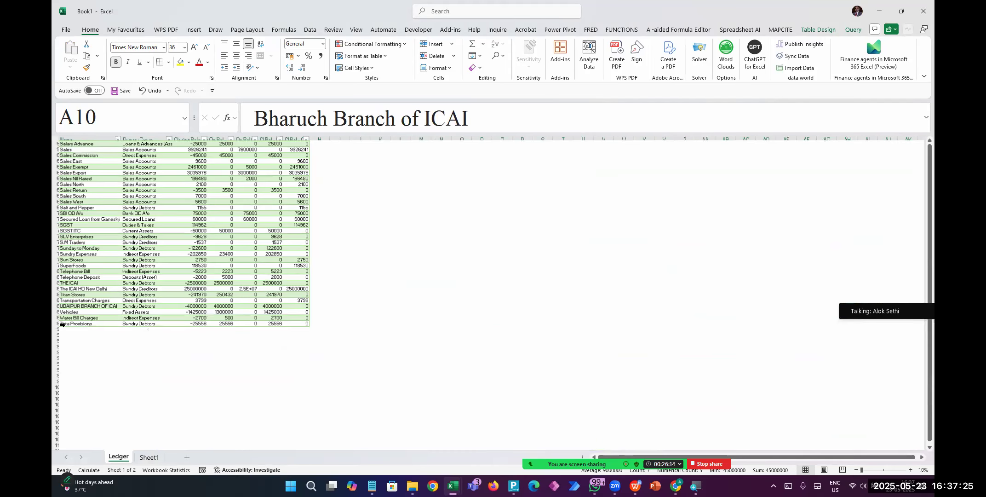
left_click(117, 322)
scroll(96, 303, "up", 2)
scroll(95, 303, "up", 2)
left_click(96, 303)
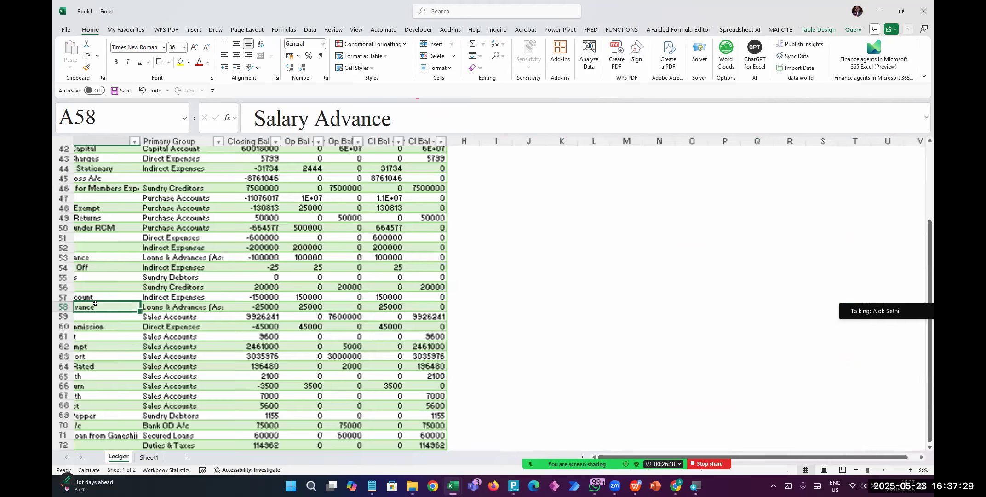
scroll(95, 304, "up", 3)
key("Up")
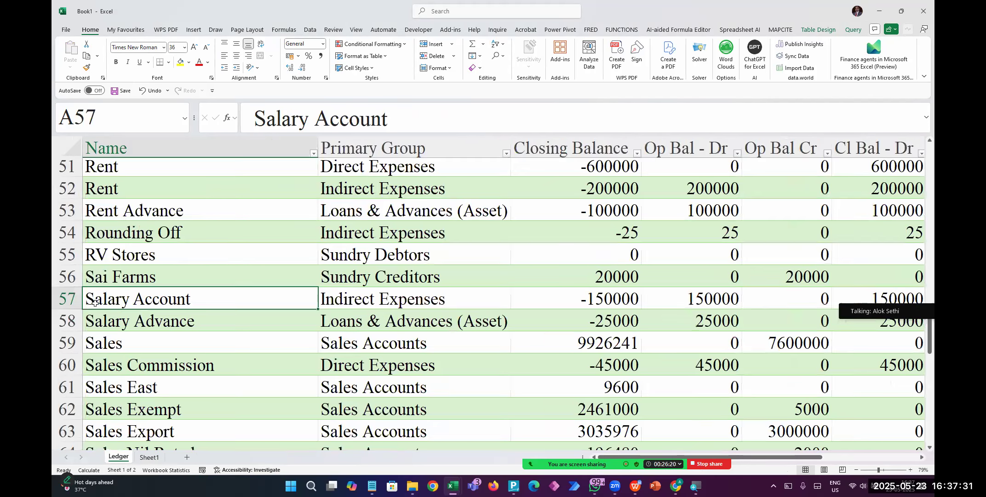
key("Right")
key("Right")
key("Right")
key("Right")
key("Right")
key("Right")
key("Down")
key("Down")
key("Down")
key("Down")
key("Down")
key("Down")
key("Down")
key("Down")
key("Down")
key("Down")
key("Down")
key("Down")
key("Left")
key("Left")
key("Left")
key("Left")
key("Left")
key("Left")
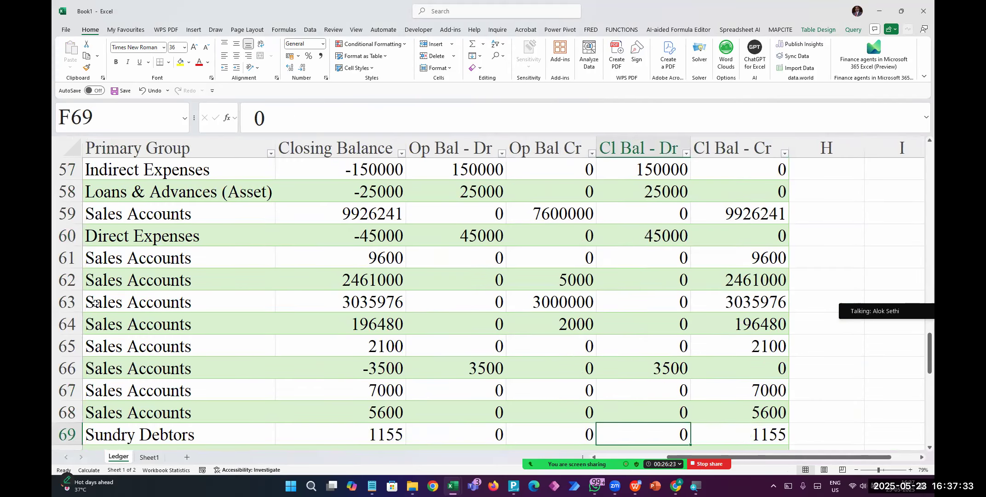
key("Down")
key("Down")
key("Down")
key("Down")
key("Down")
key("Down")
key("Down")
key("Down")
key("Down")
key("Down")
key("Down")
key("Down")
key("Down")
key("Down")
key("Down")
key("Down")
key("Down")
key("Down")
key("Down")
key("Down")
key("Down")
key("Down")
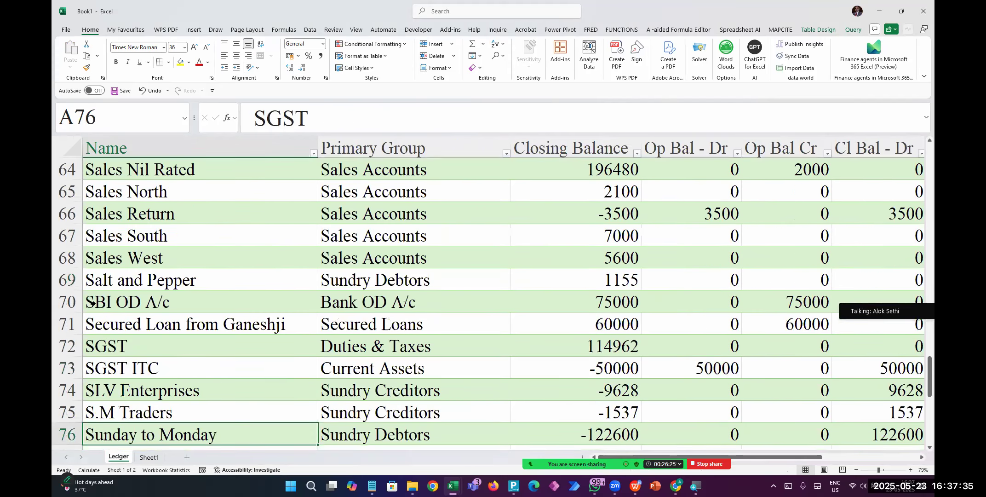
key("Up")
key("Up")
key("Up")
key("Up")
key("Up")
key("Up")
key("Up")
key("Up")
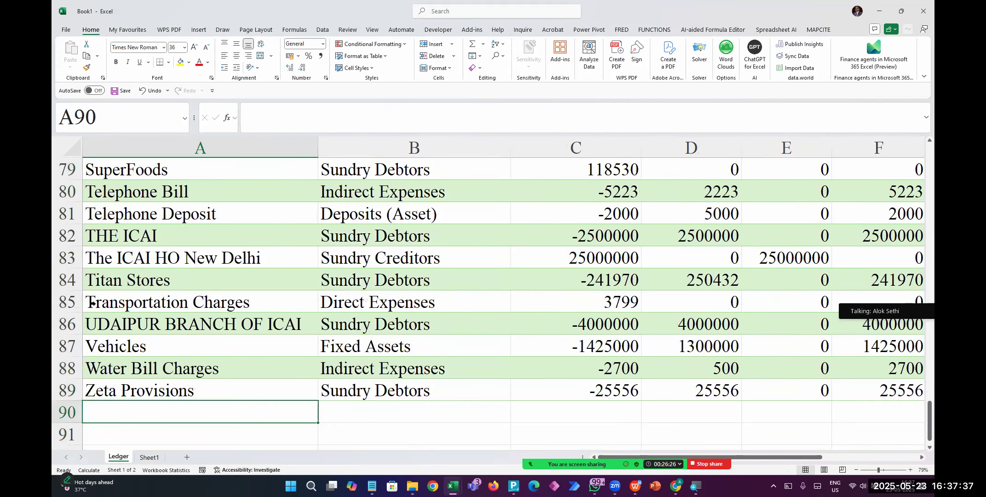
key("shift+ctrl+Right")
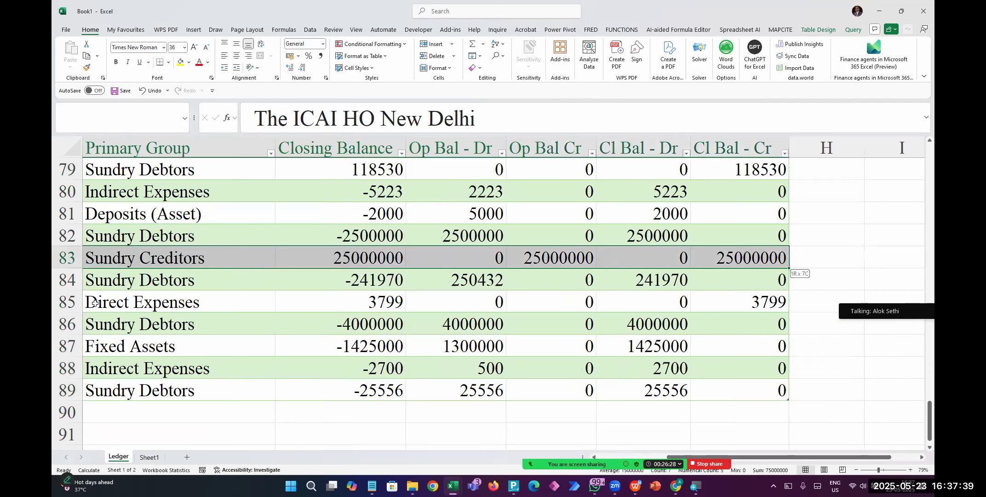
key("ctrl+b")
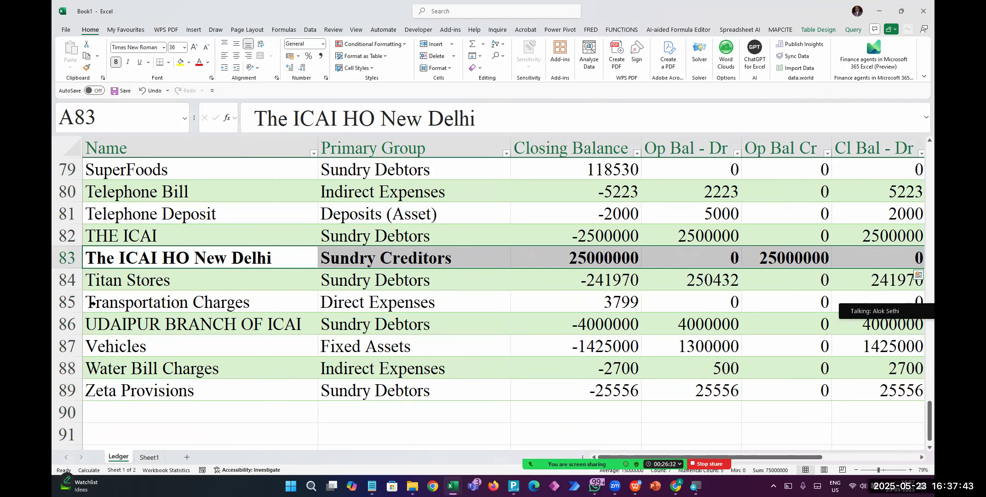
key("ctrl+Home")
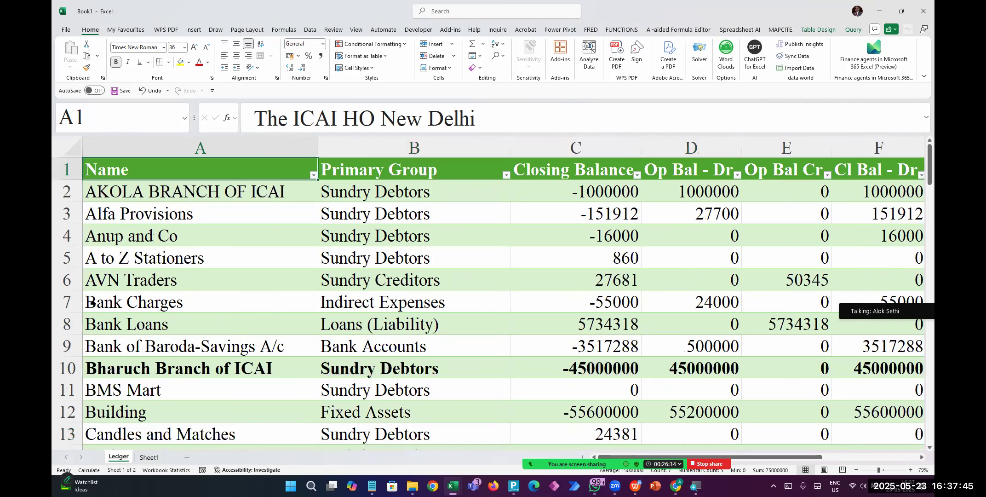
key("super")
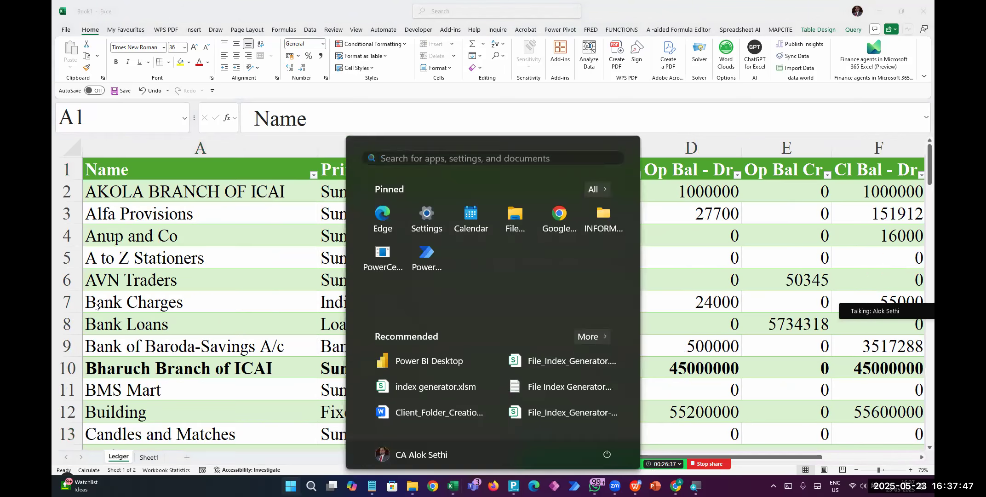
left_click(674, 270)
scroll(674, 268, "down", 4)
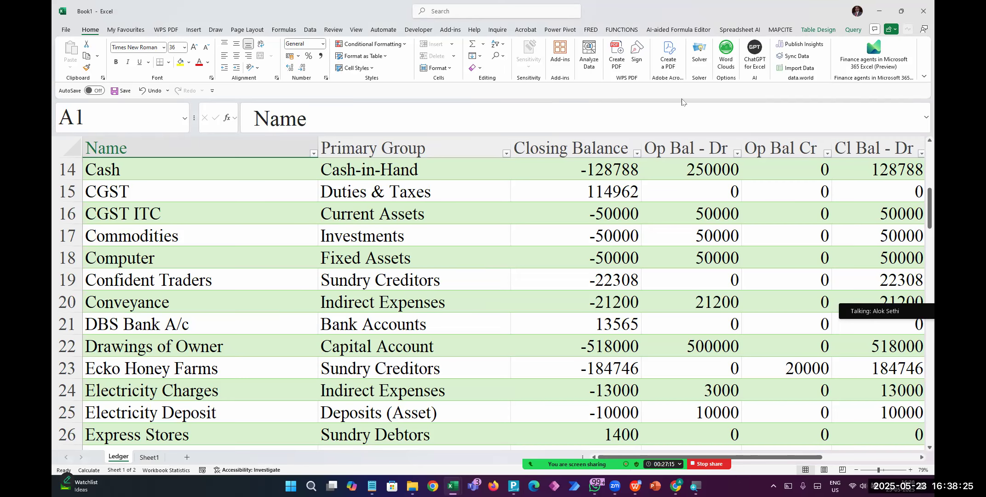
left_click(658, 202)
scroll(658, 202, "down", 2)
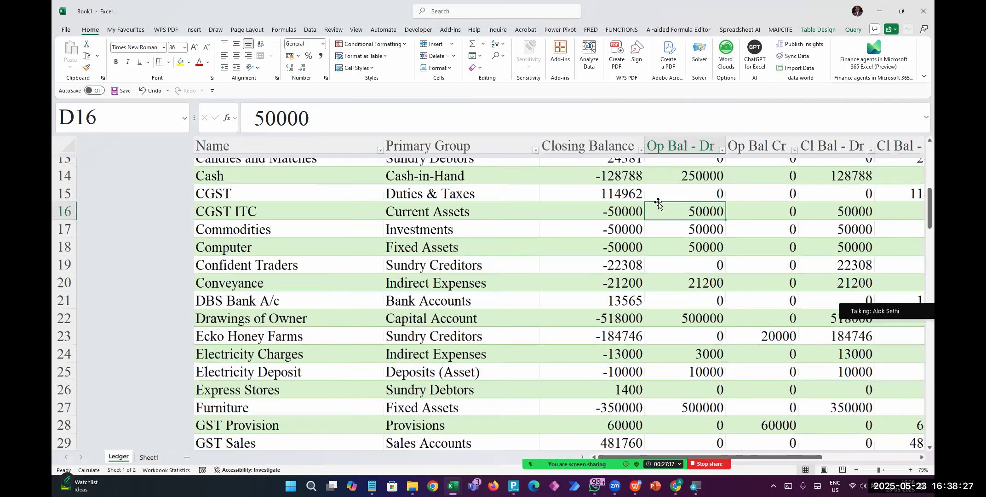
Step: Compare the Ledger table with the Sundry Creditors group summary in TallyPrime and return to the Excel workbook
key("alt+Tab")
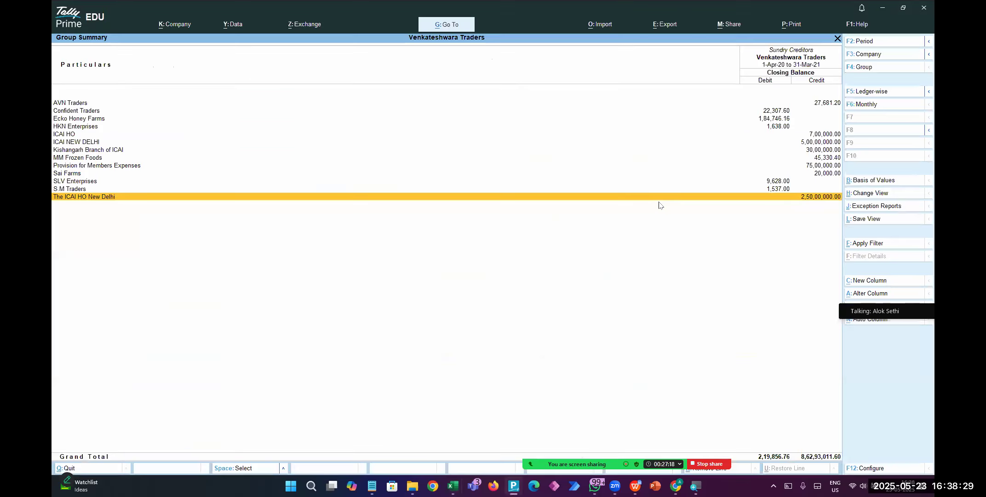
key("alt+Tab")
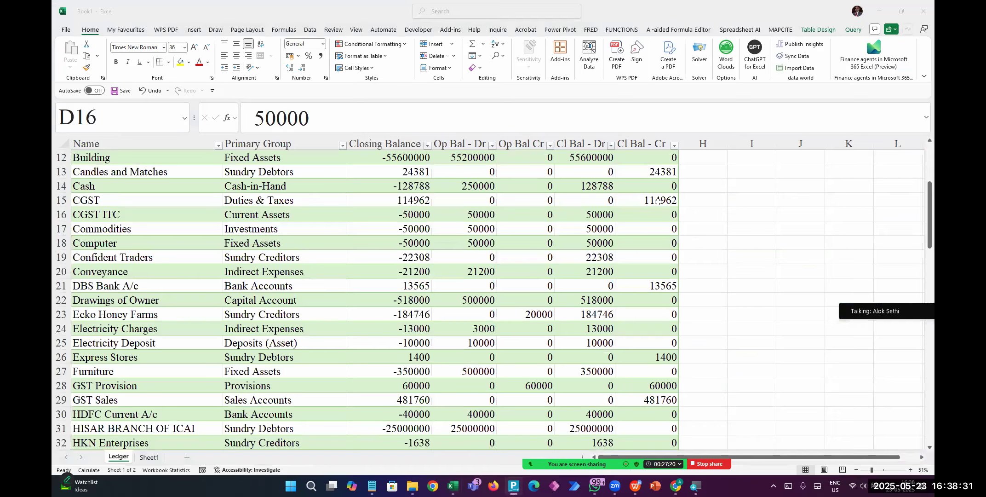
key("alt+Tab")
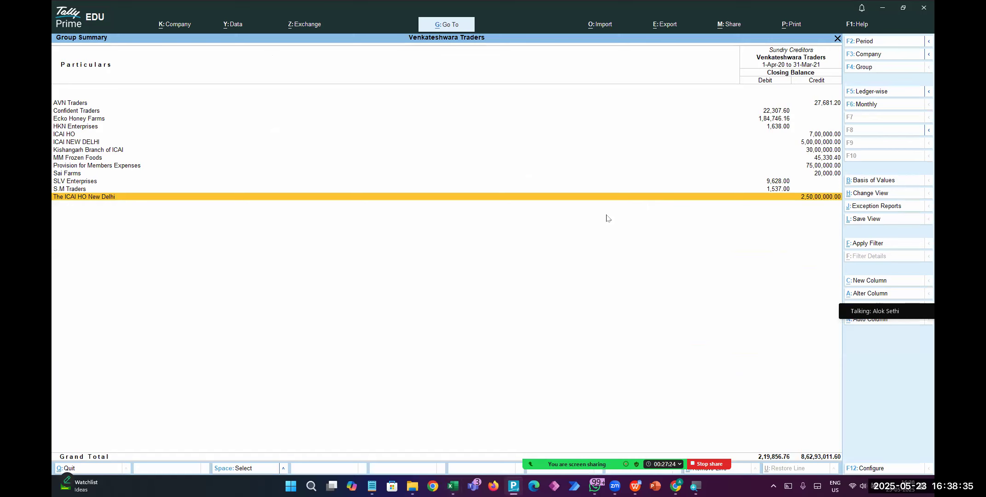
key("alt")
key("alt+Tab")
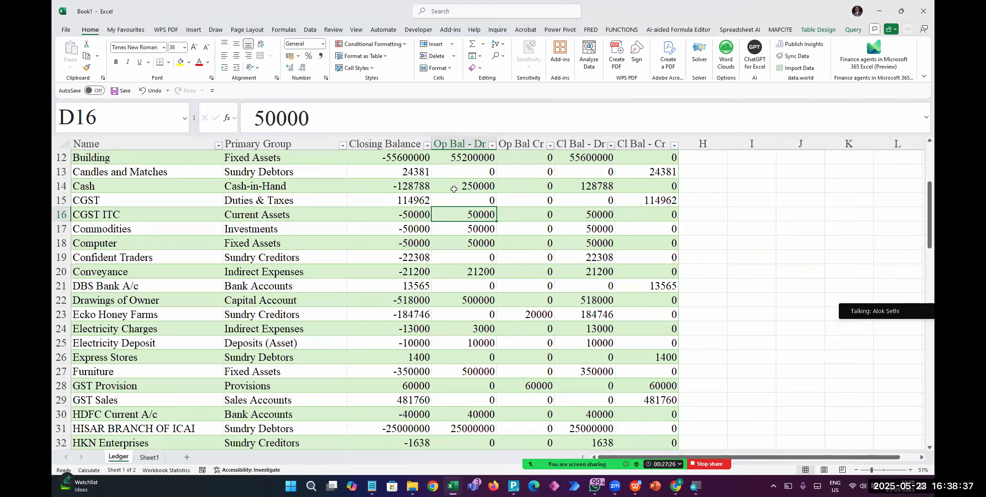
Step: Delete the Closing Balance column from the Ledger table
scroll(390, 219, "up", 1)
scroll(390, 219, "up", 1)
left_click(386, 144)
scroll(399, 240, "up", 2)
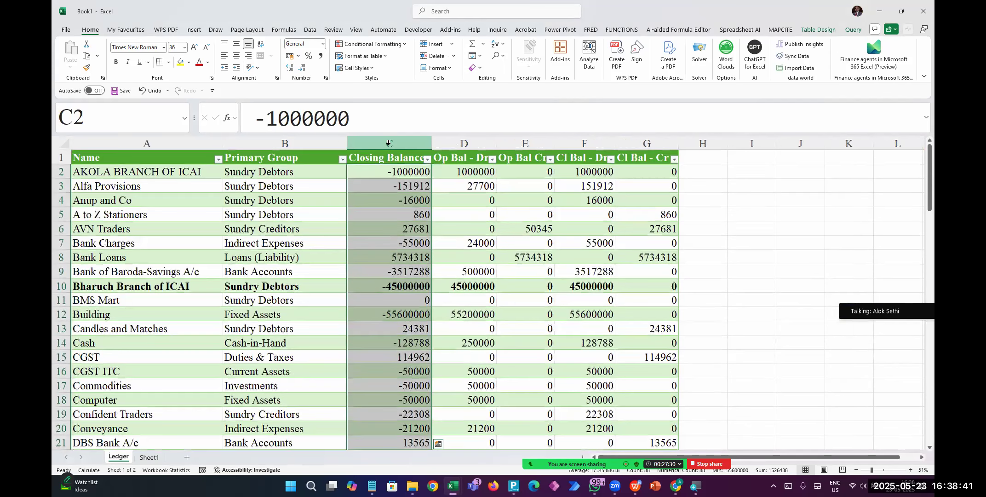
left_click(389, 142)
right_click(388, 143)
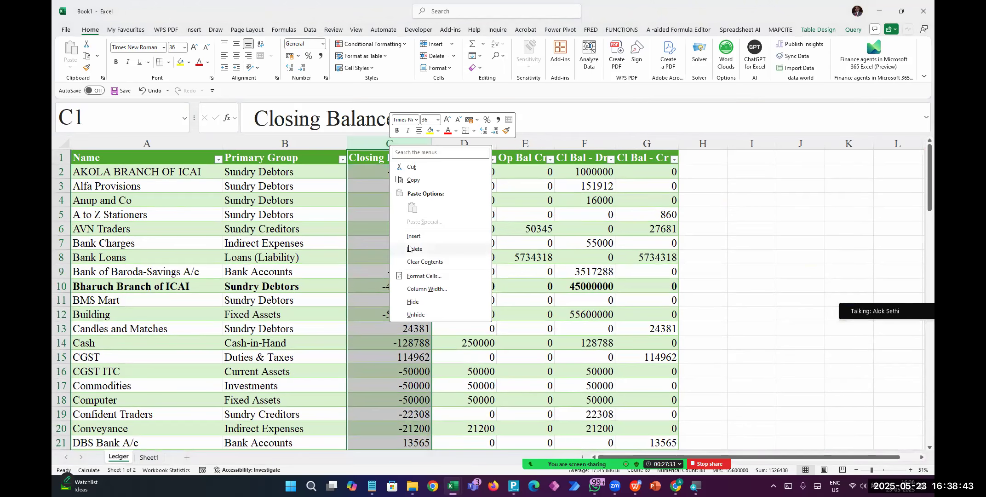
left_click(409, 248)
Step: Check the Bharuch Branch of ICAI row's opening and closing balances, ending on its Cl Bal - Dr cell
left_click(398, 272)
key("Down")
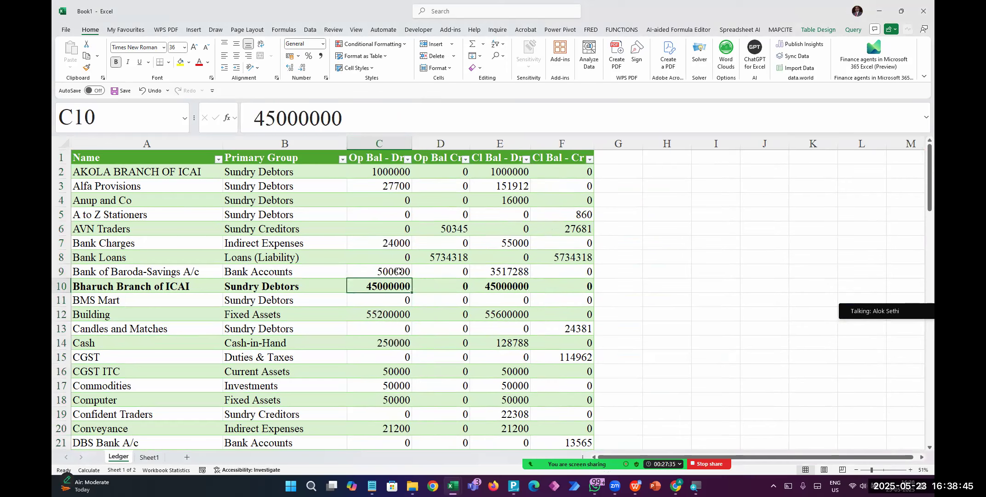
key("Right")
key("Right")
scroll(398, 271, "up", 2)
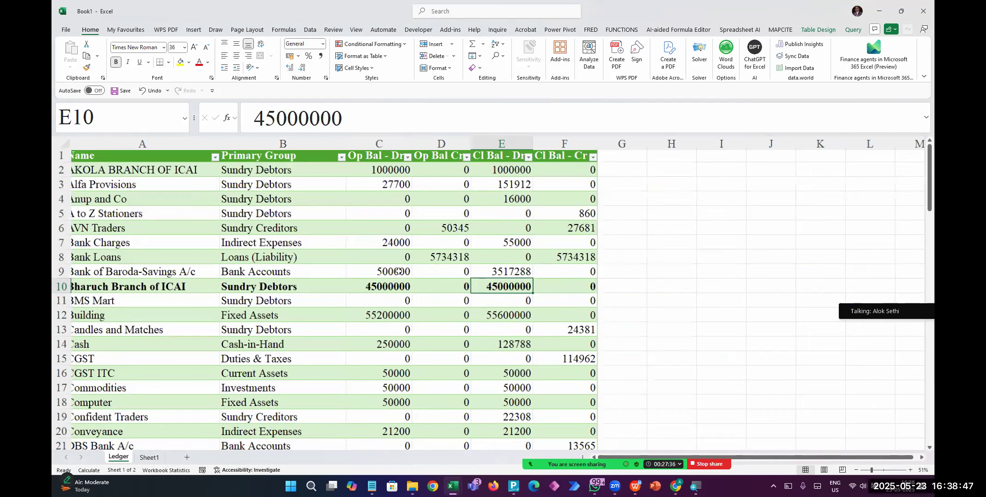